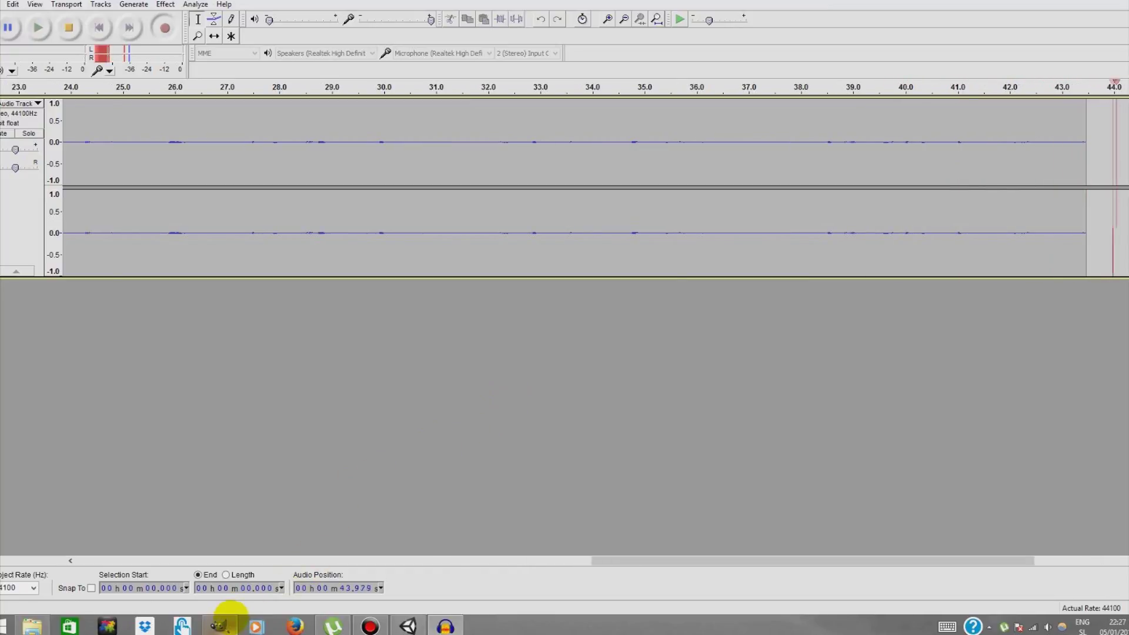
Switch to GIMP and create a new 1080 × 1080 px image filled with transparency.
mouse_move(224, 623)
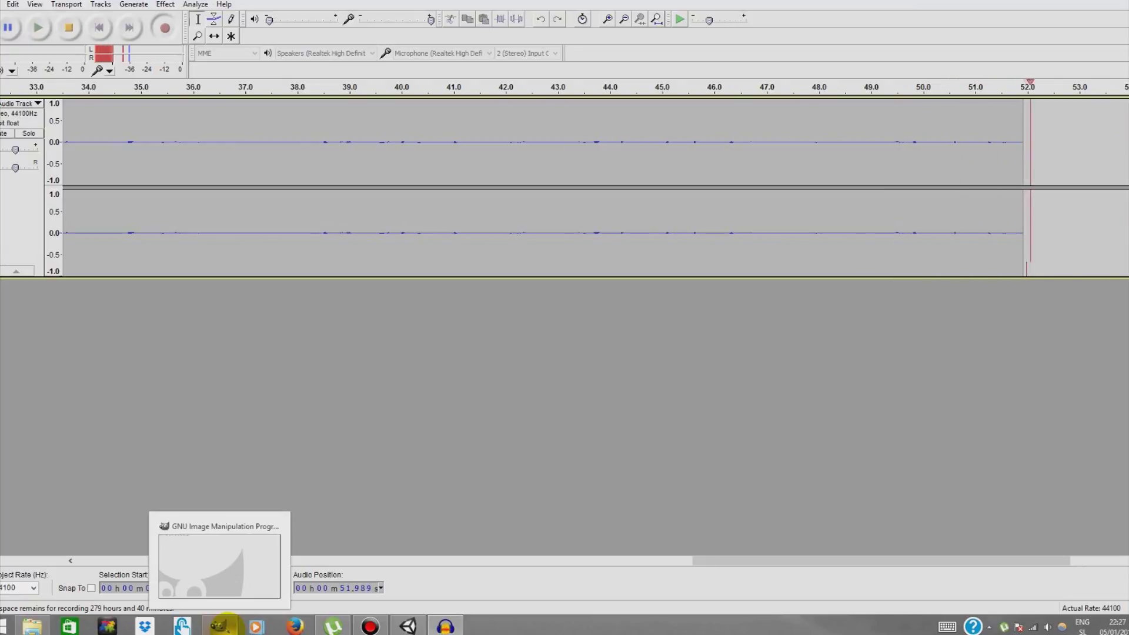
click(221, 624)
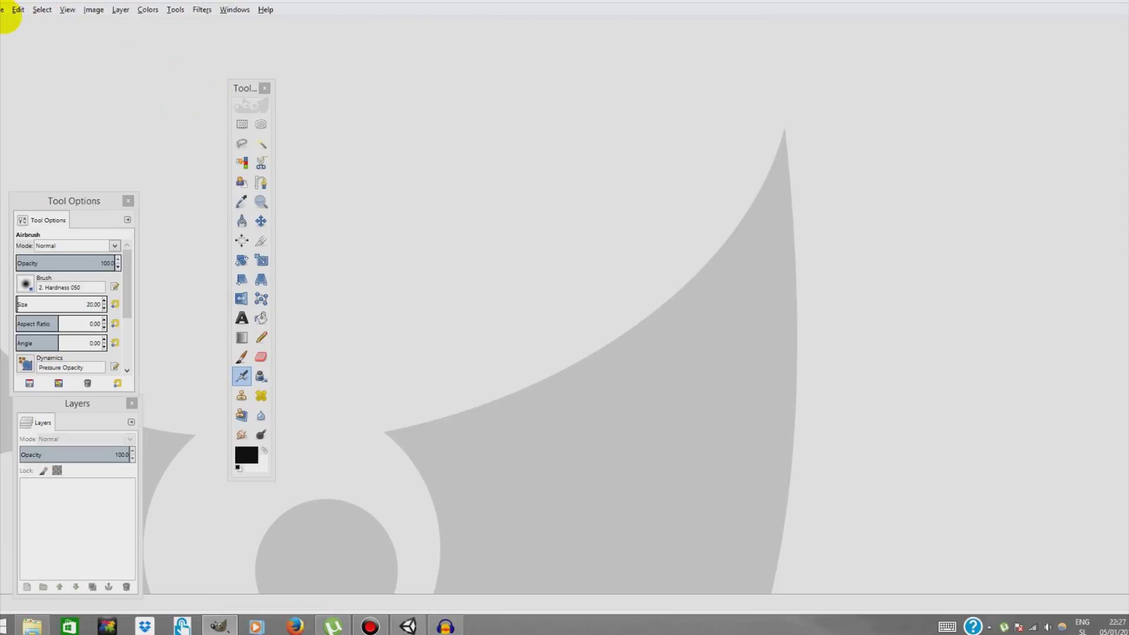
click(3, 9)
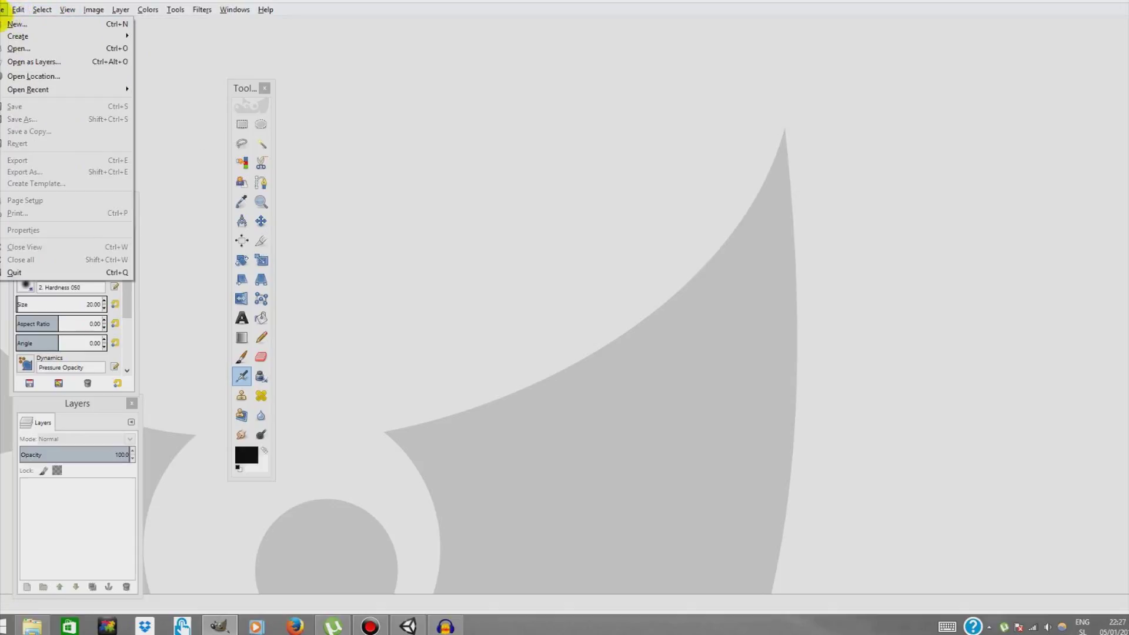
click(15, 24)
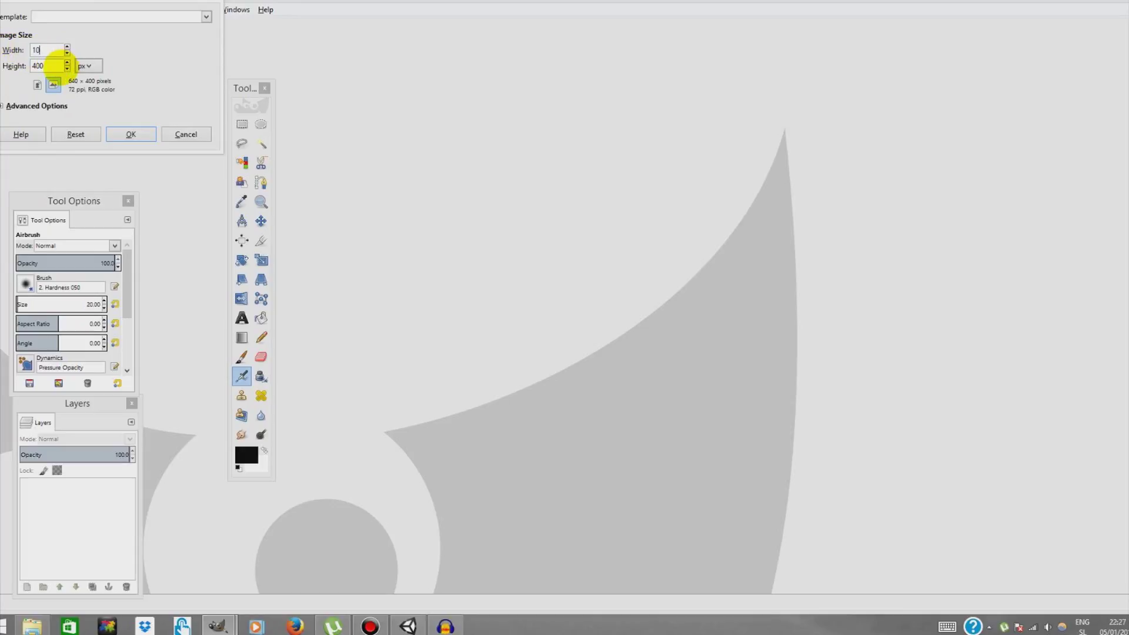
text(1080)
key(Tab)
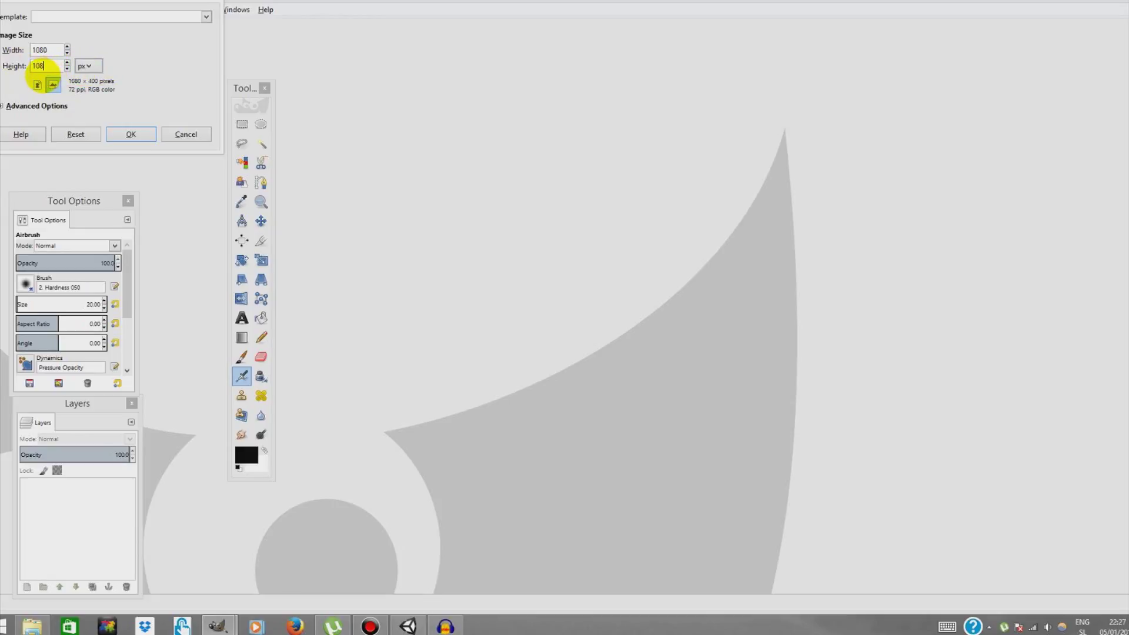
click(15, 106)
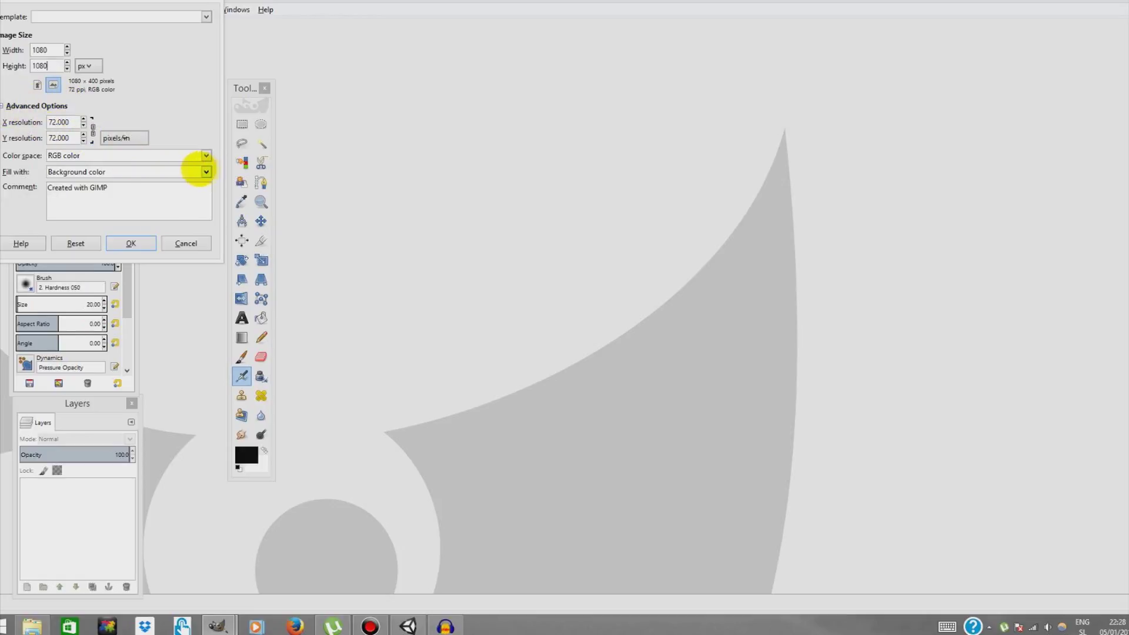
click(206, 171)
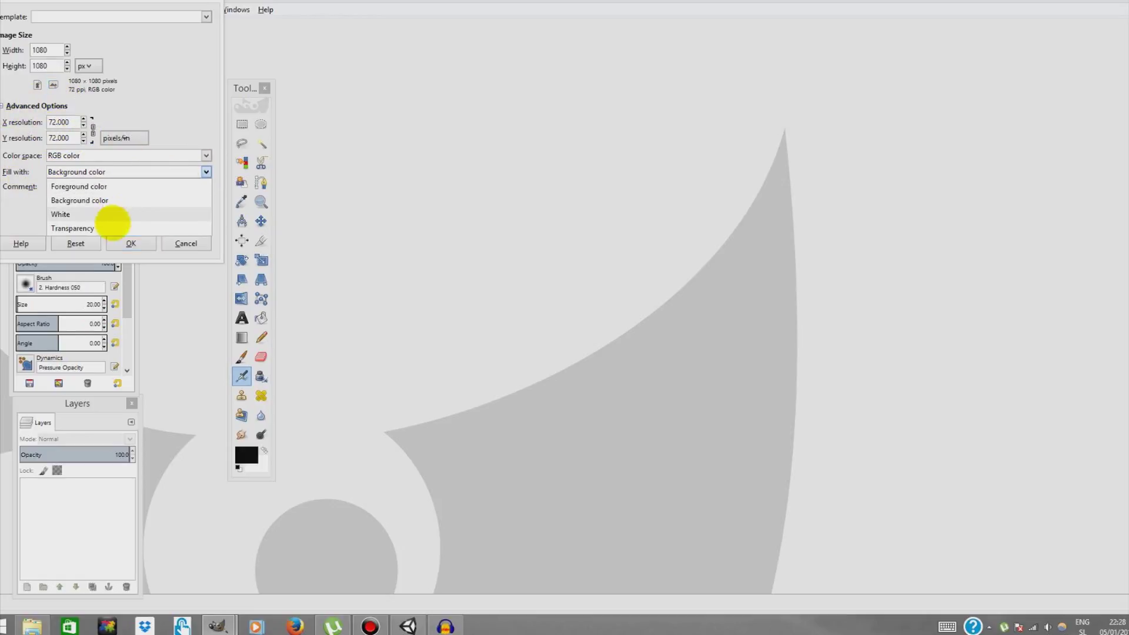
click(111, 227)
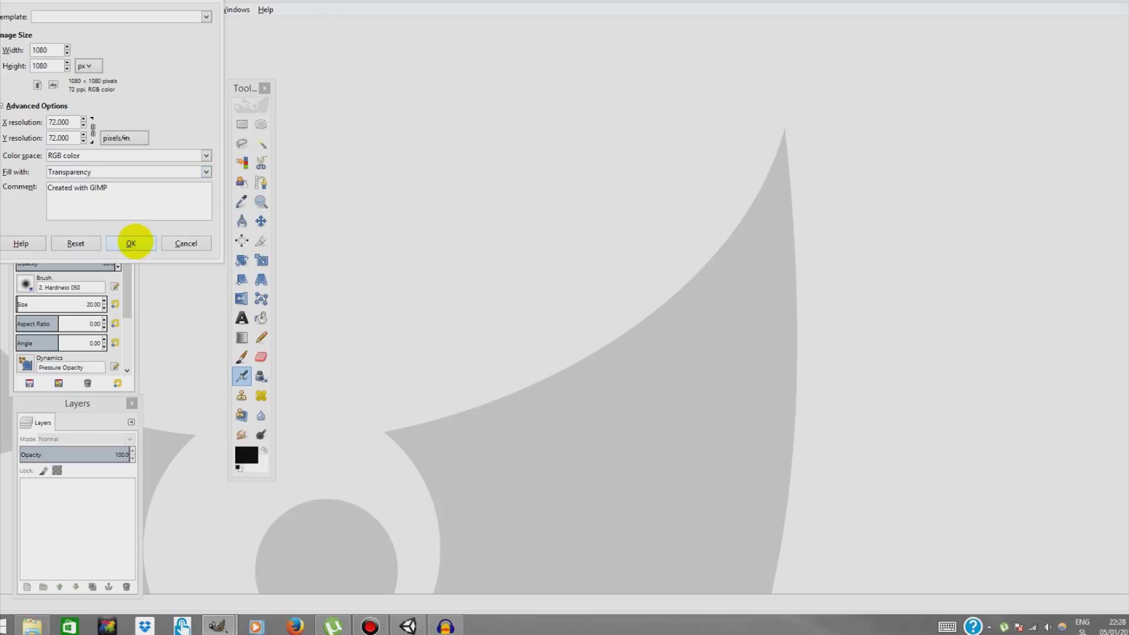
click(130, 242)
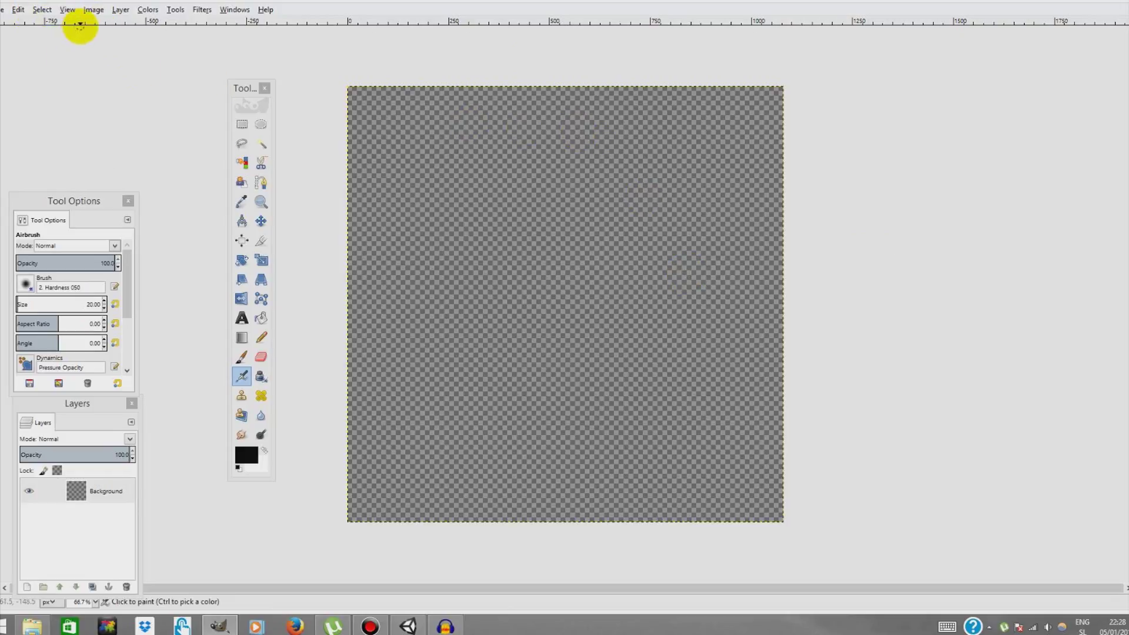
Add a horizontal guide at 50% of the image height.
click(93, 10)
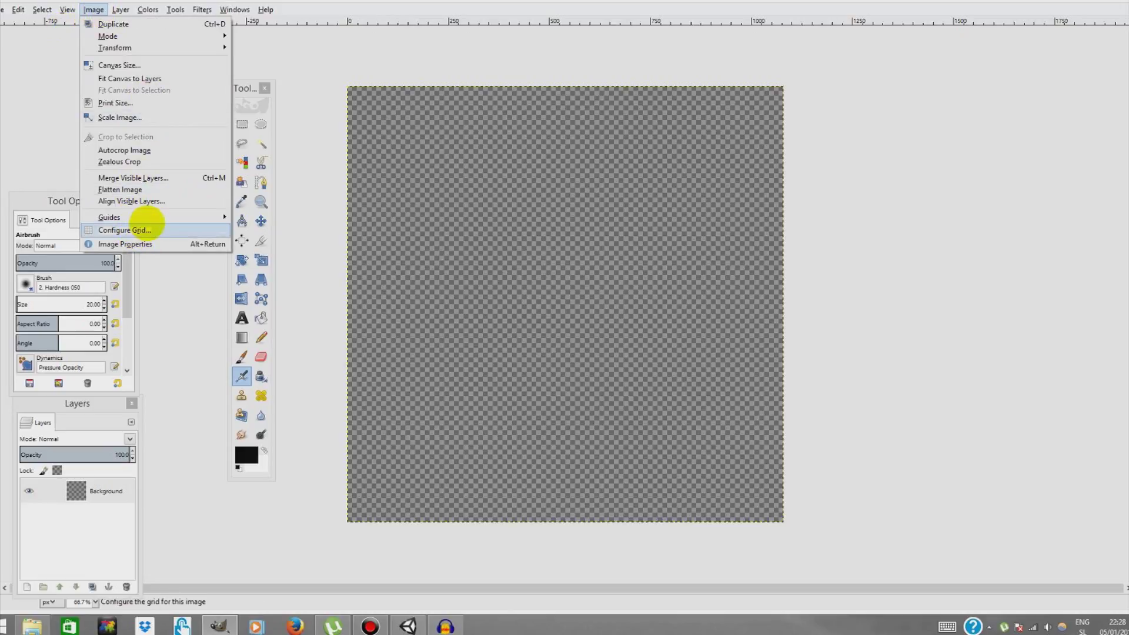
mouse_move(144, 217)
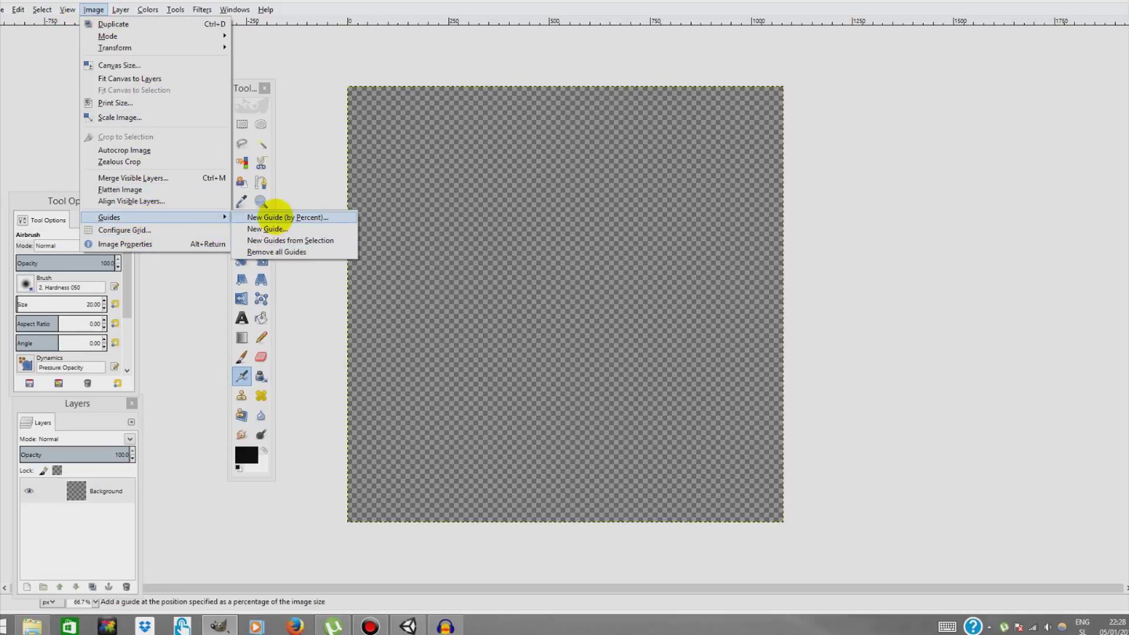
click(276, 215)
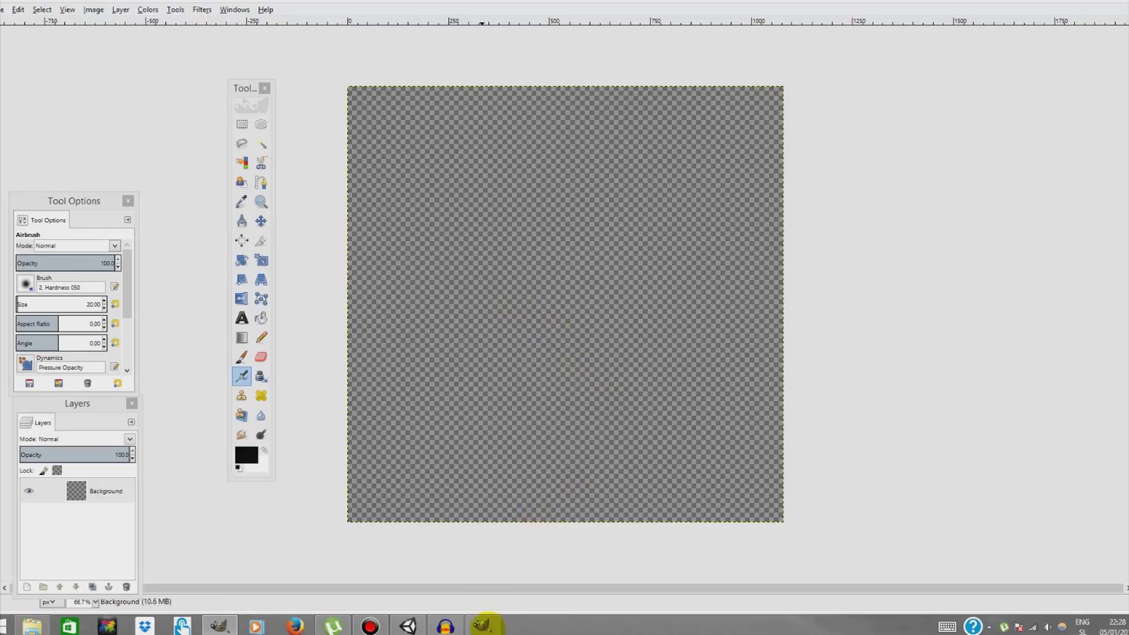
mouse_move(489, 622)
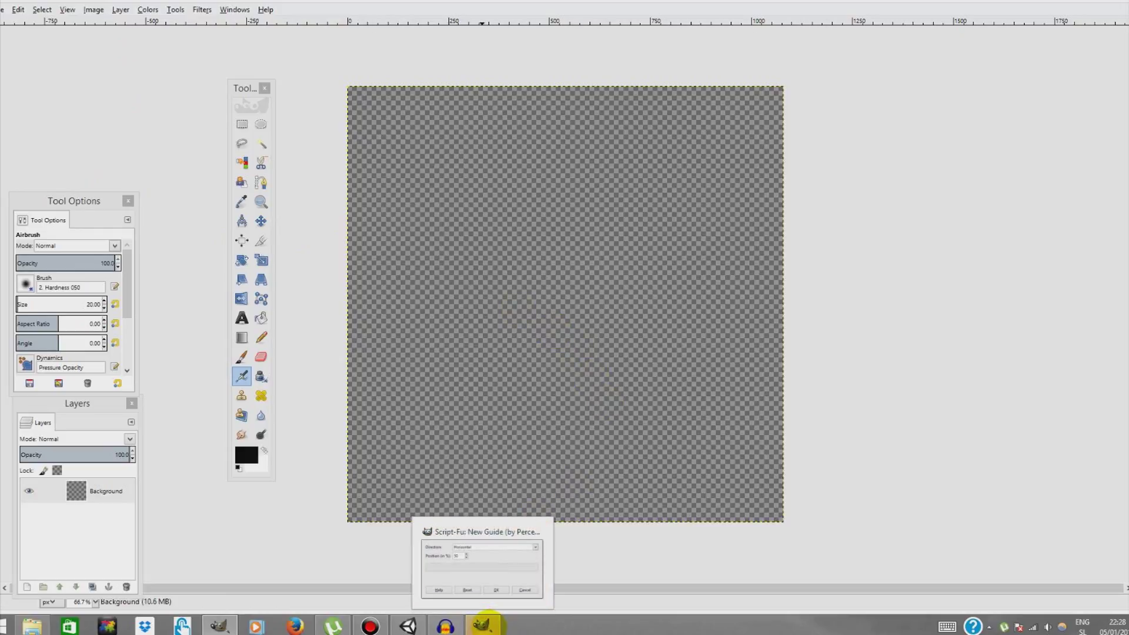
click(489, 623)
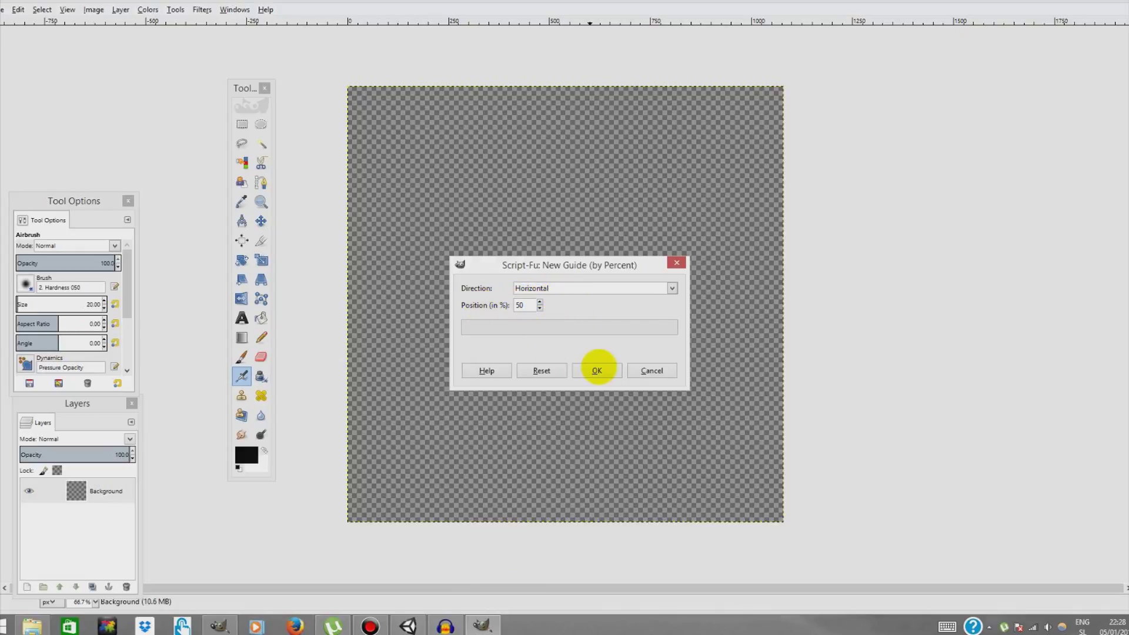
click(595, 370)
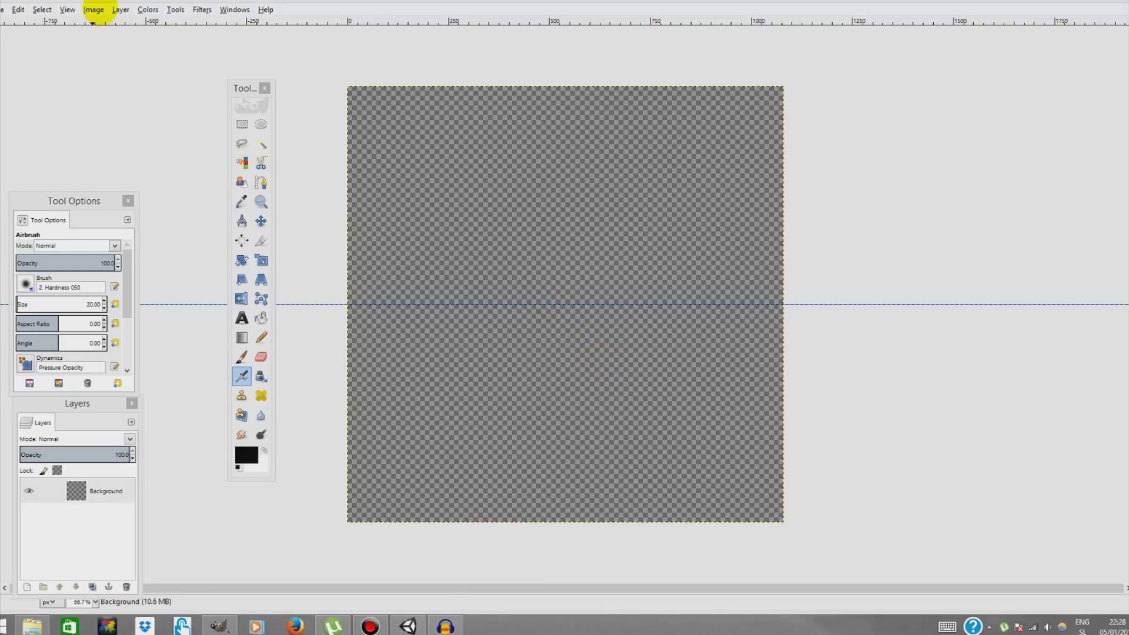
Add a vertical guide at 50% of the image width.
click(94, 9)
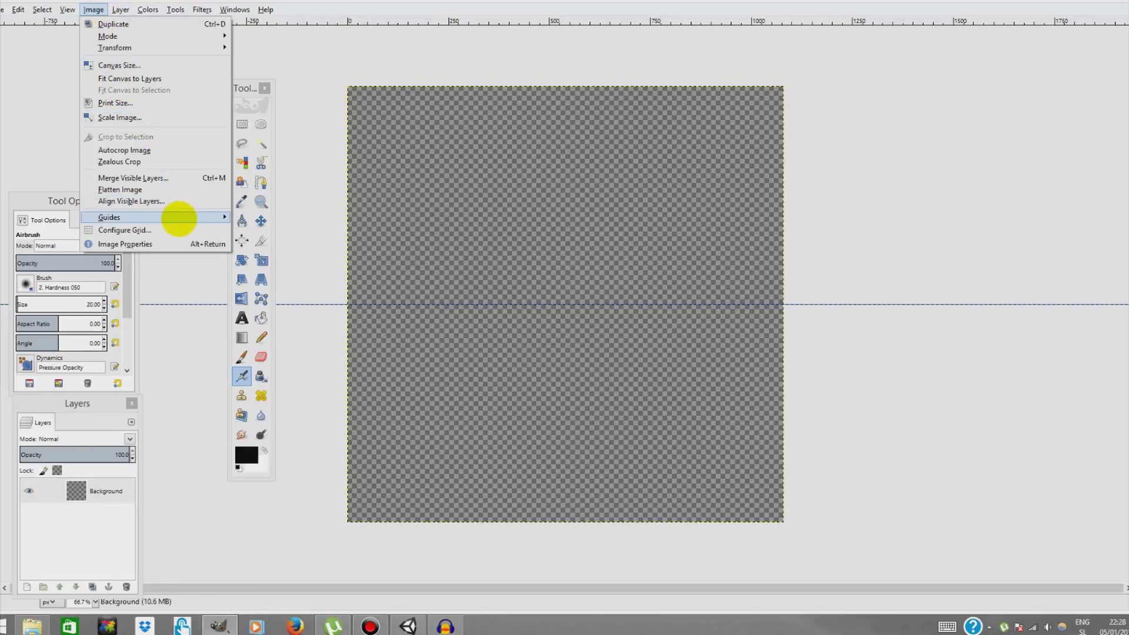
mouse_move(182, 218)
click(287, 216)
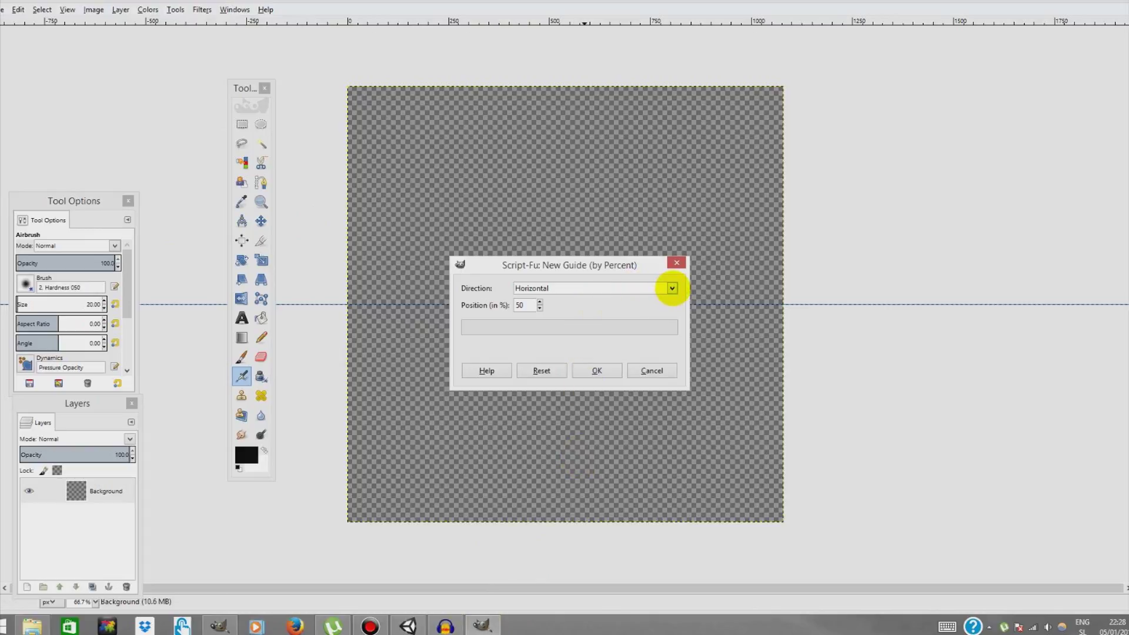
click(671, 288)
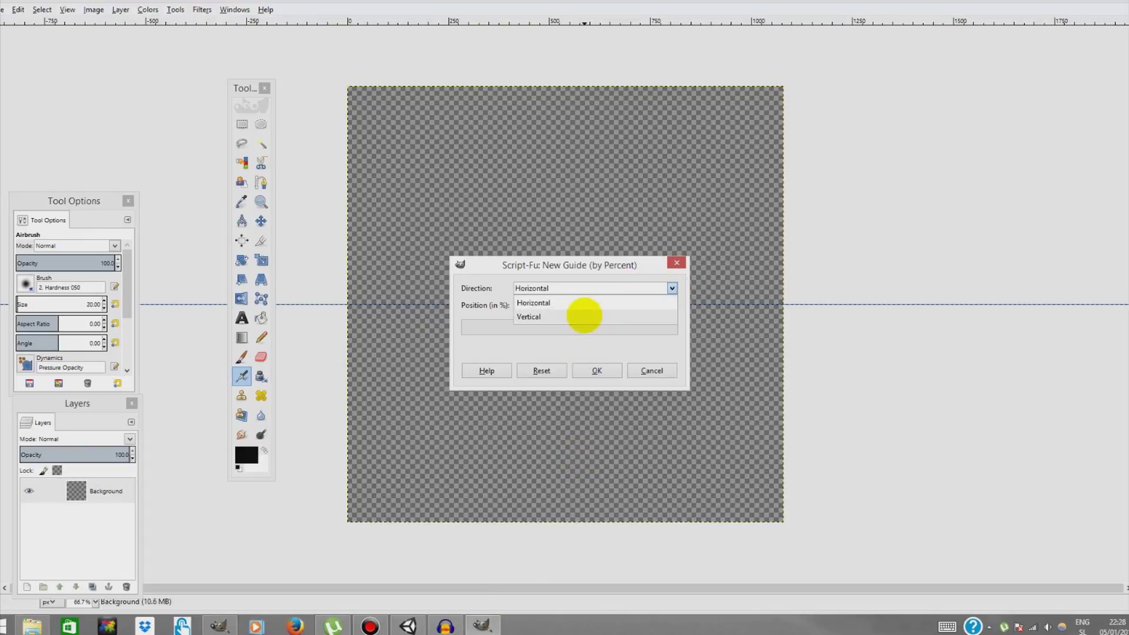
click(584, 316)
click(592, 371)
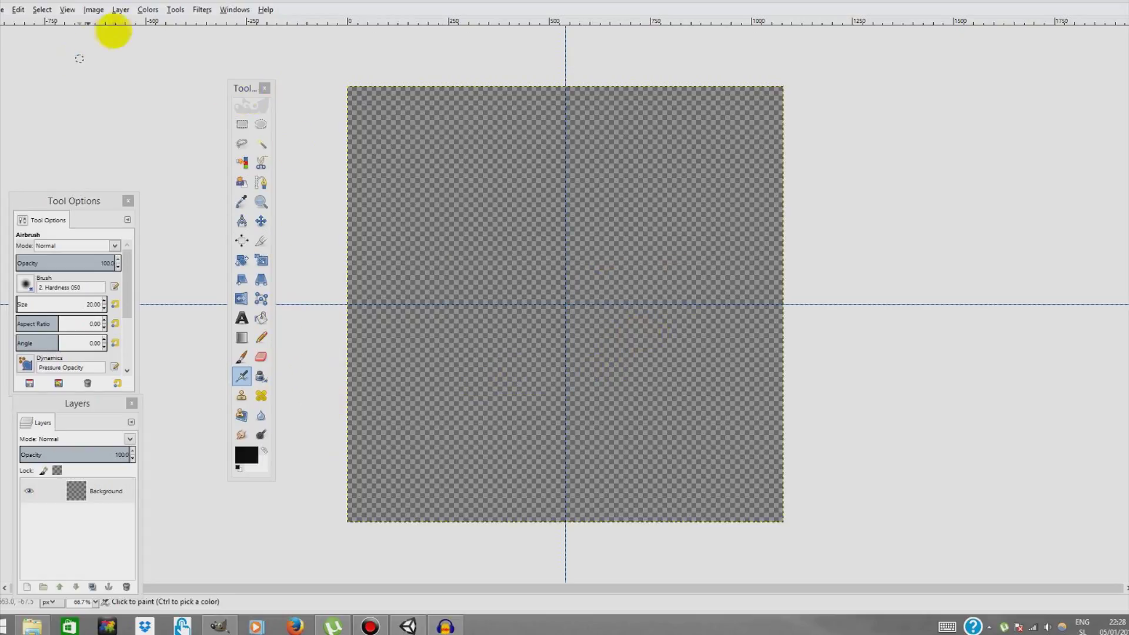
Make a wide rectangular selection of about 664 × 291 px around the crossing of the two guides.
click(175, 9)
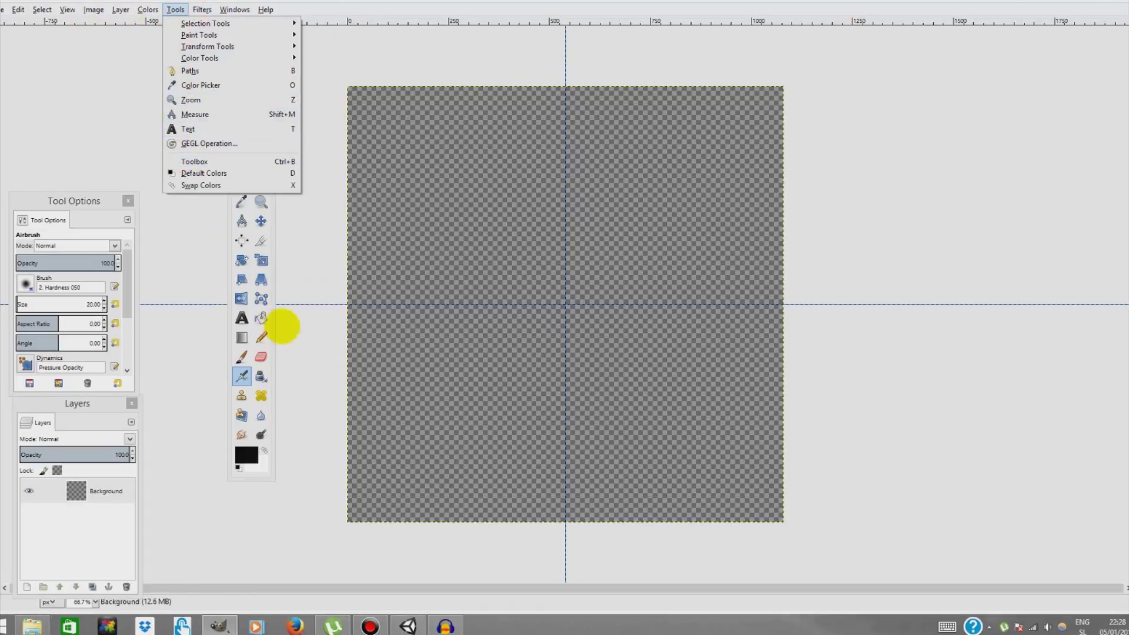
click(277, 323)
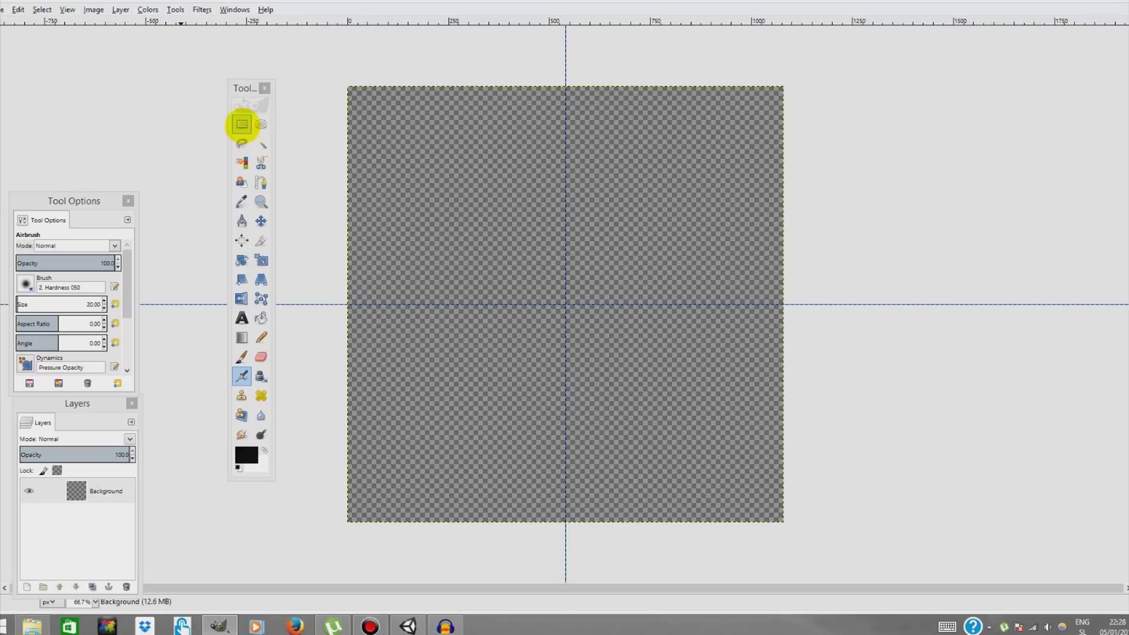
click(242, 124)
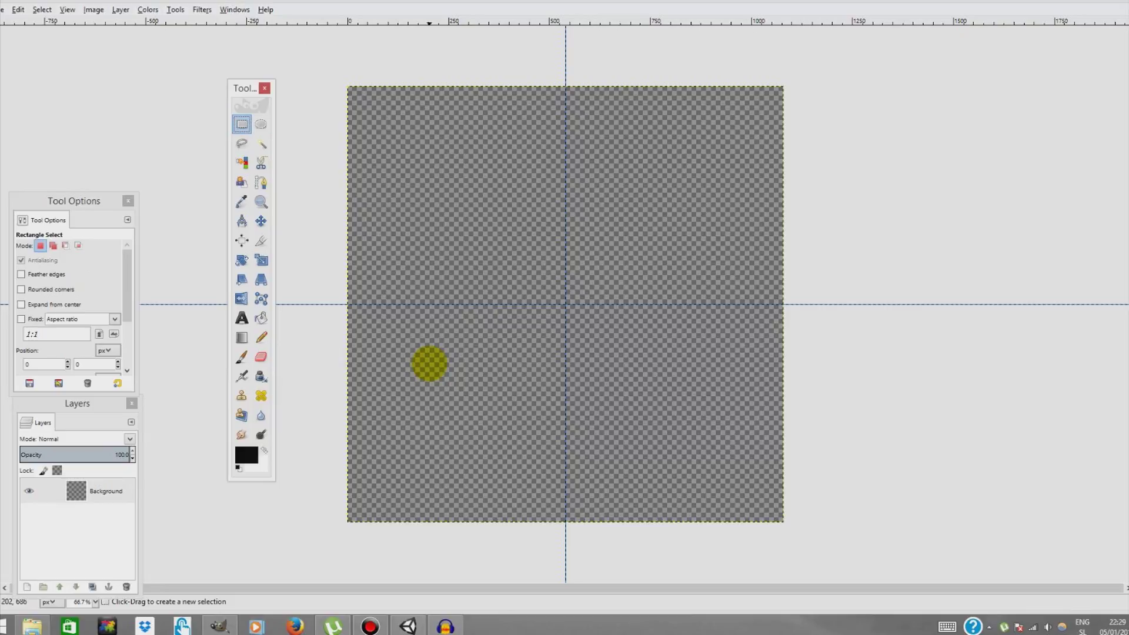
drag(430, 363, 708, 249)
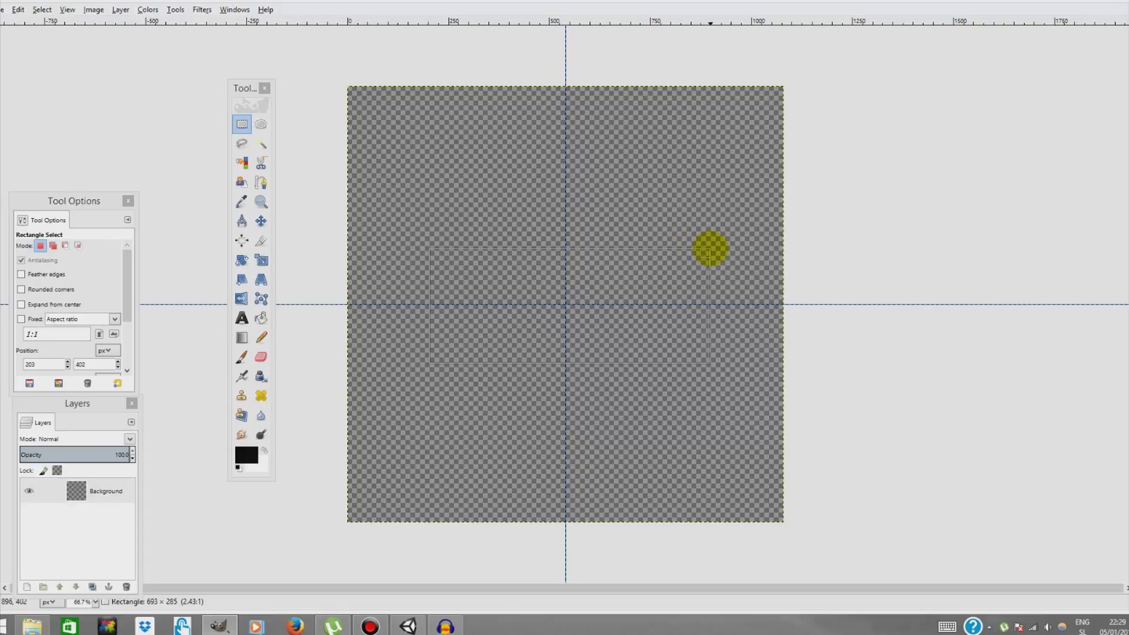
drag(705, 252, 691, 252)
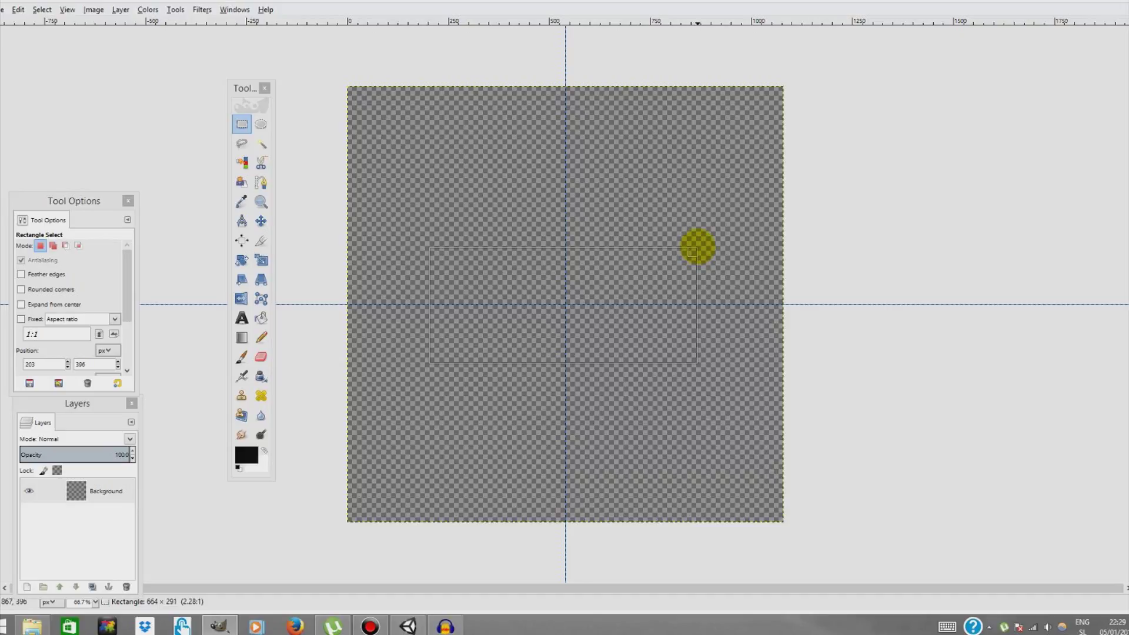
drag(694, 250, 694, 250)
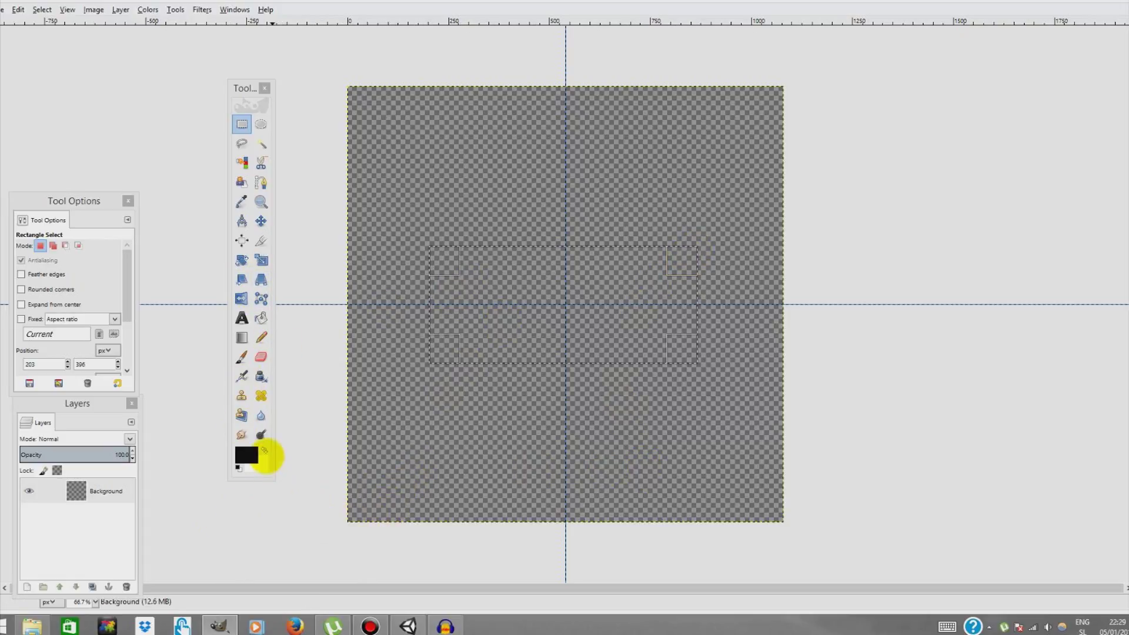
Swap the foreground and background colors and bucket-fill the rectangular selection with white.
click(248, 456)
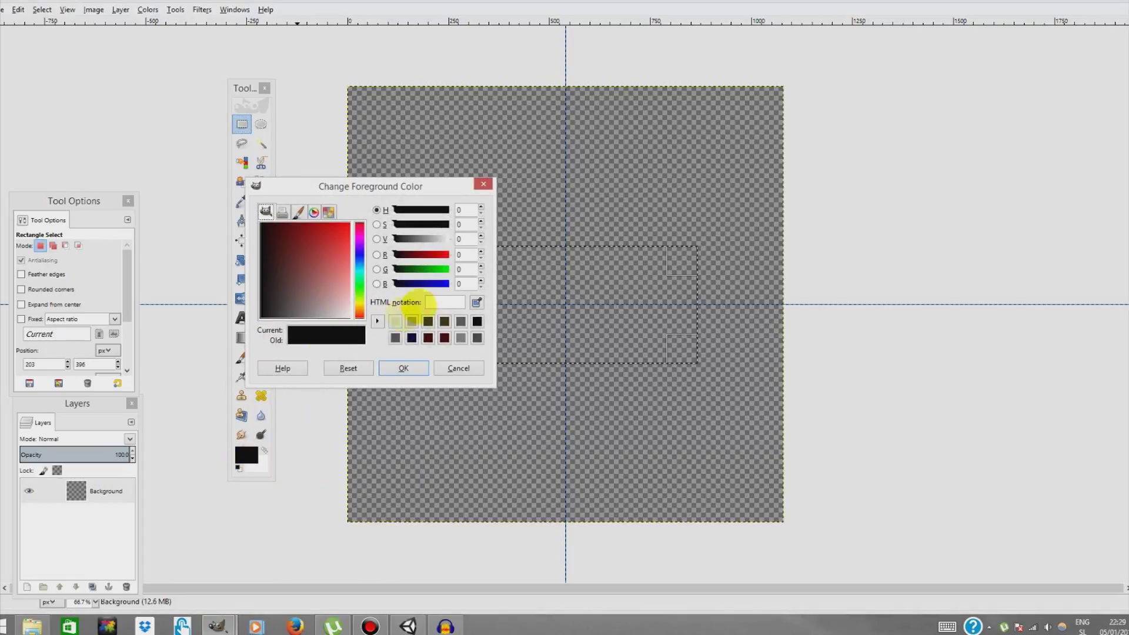
click(397, 368)
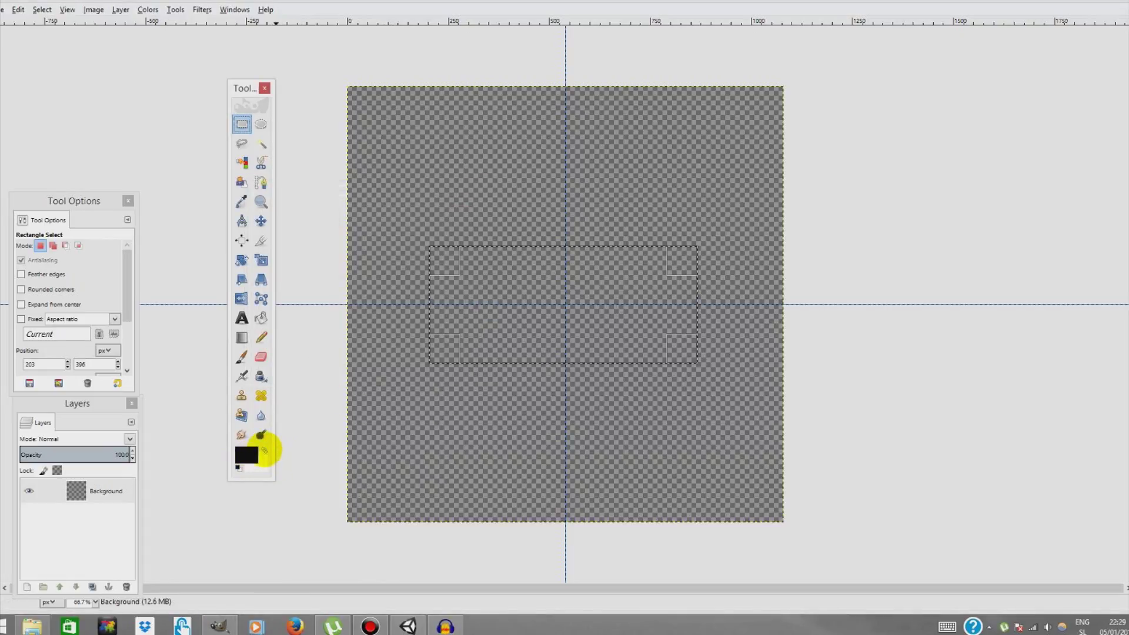
click(265, 450)
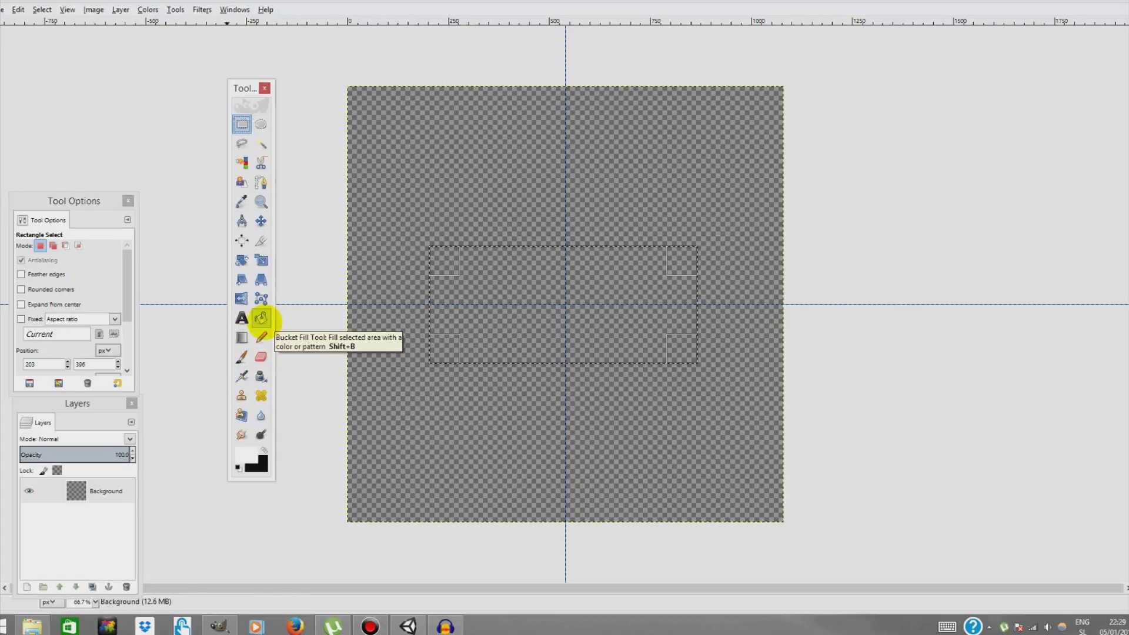
click(261, 318)
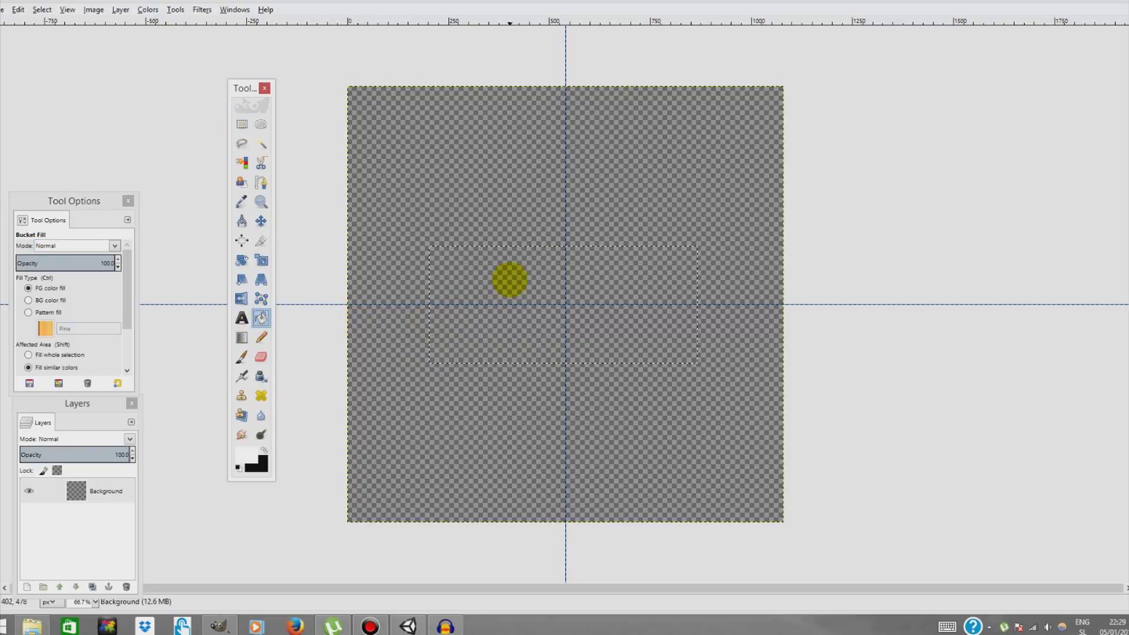
click(629, 336)
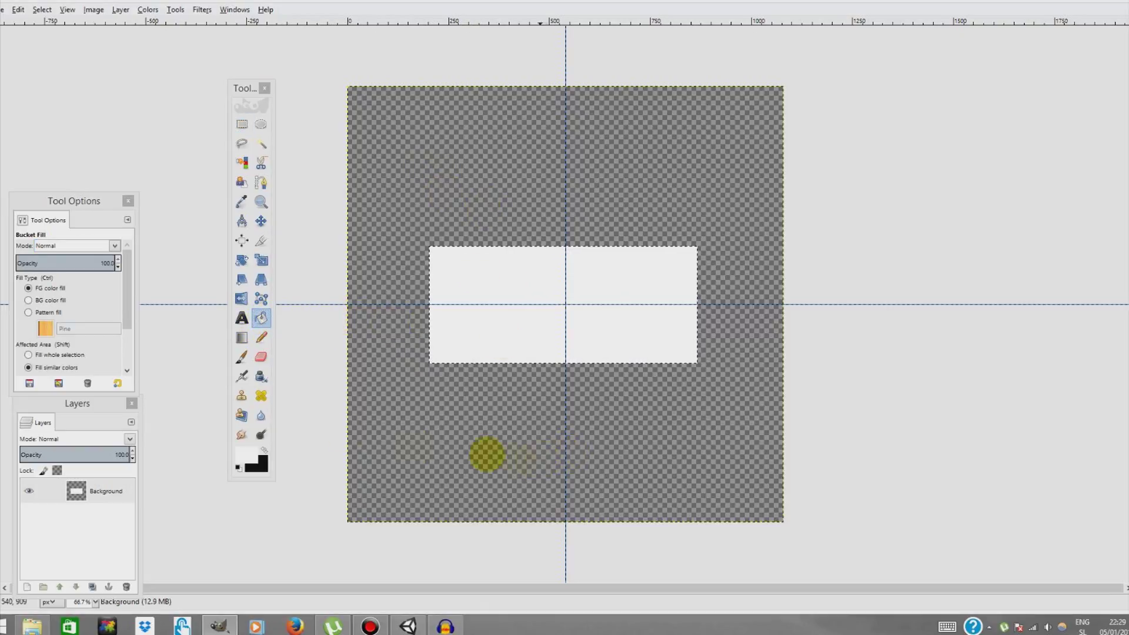
click(241, 124)
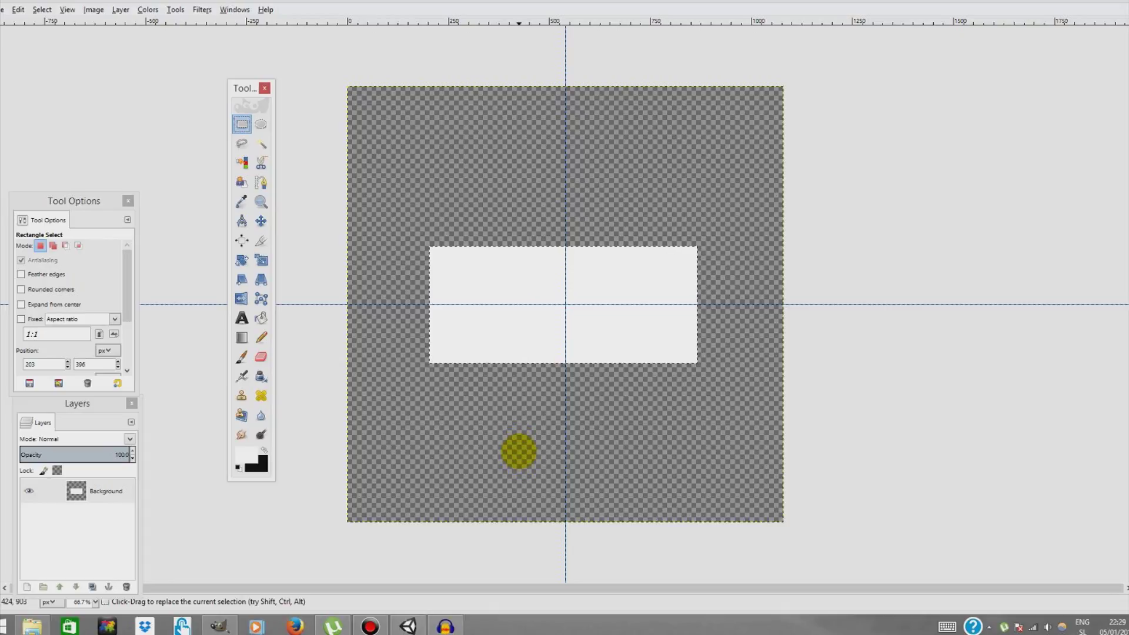
click(518, 451)
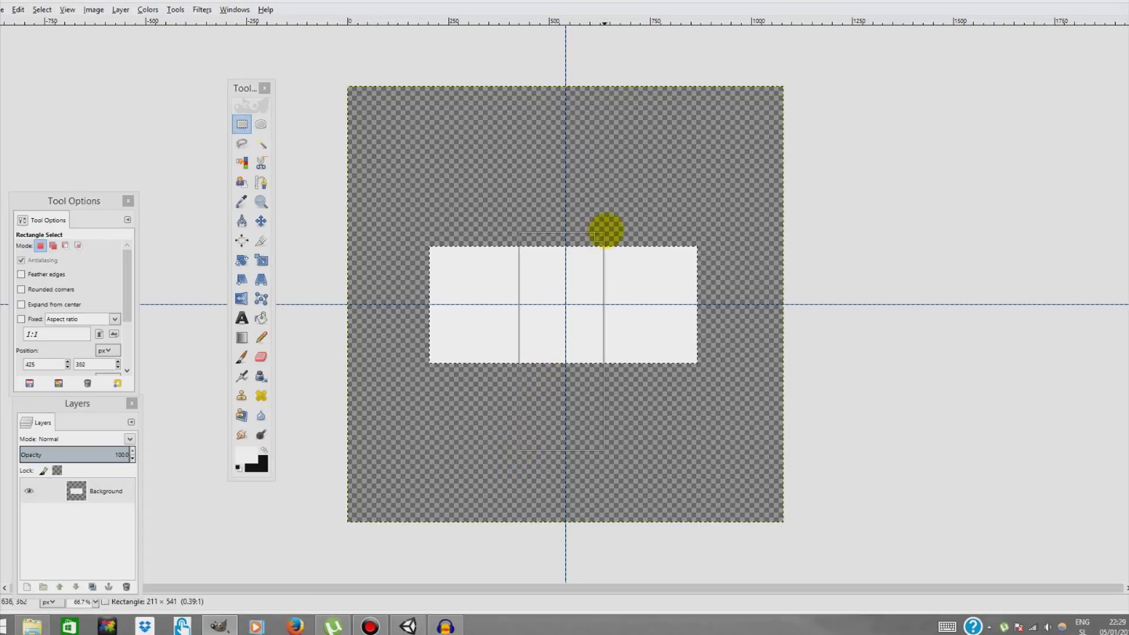
drag(610, 228, 611, 228)
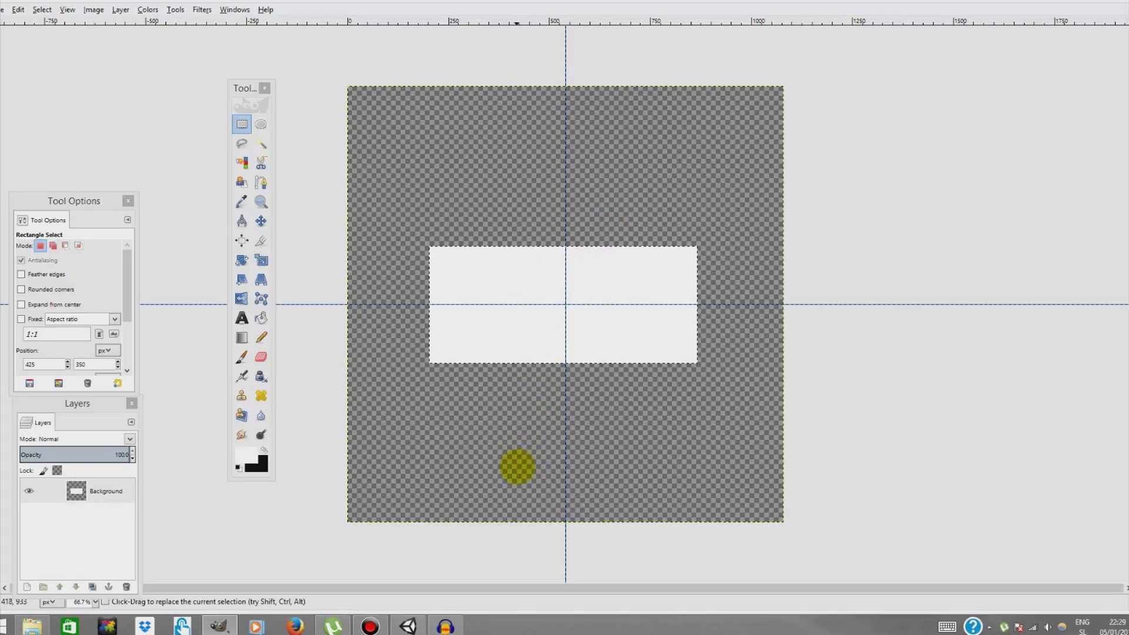
click(514, 466)
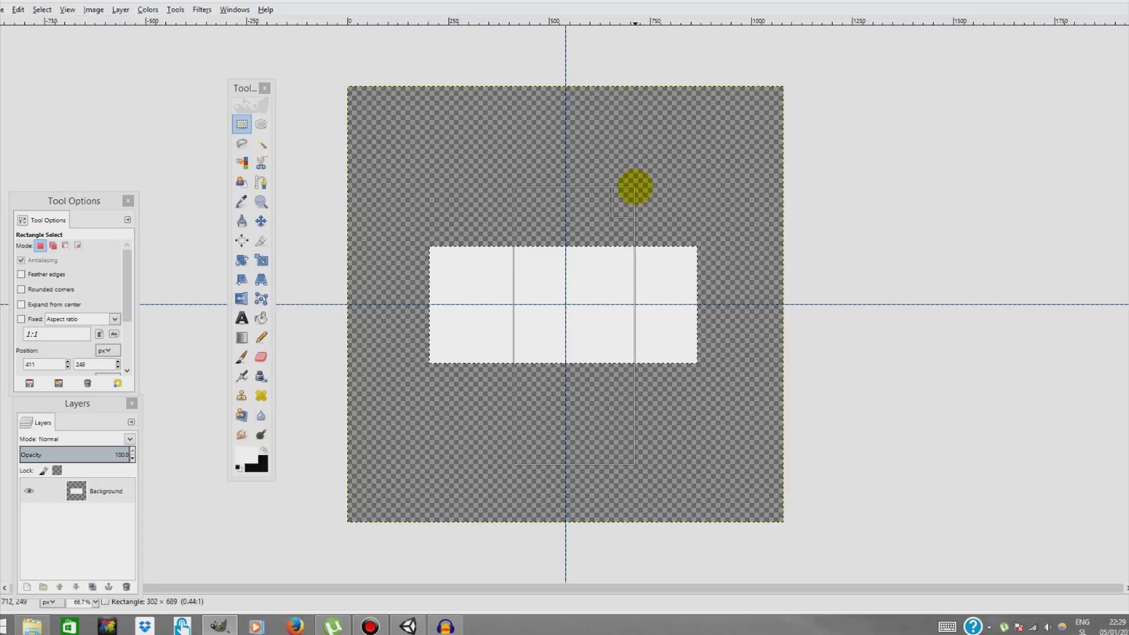
drag(635, 188, 634, 188)
key(Escape)
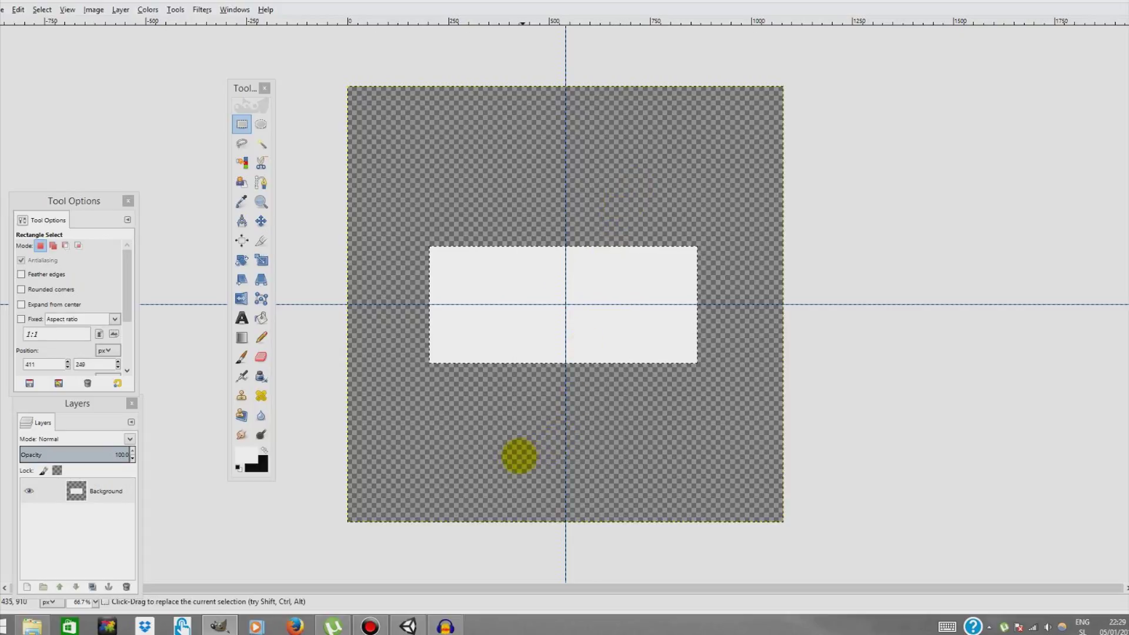
Make a tall rectangular selection of about 285 × 708 px around the guide crossing and bucket-fill it with white.
click(507, 454)
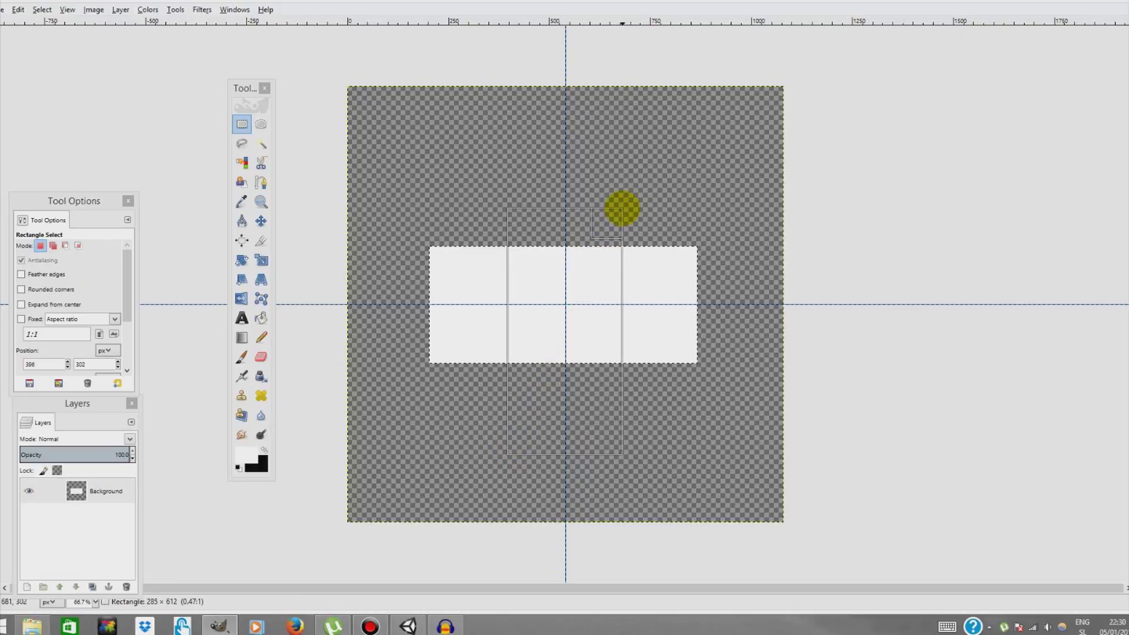
key(Escape)
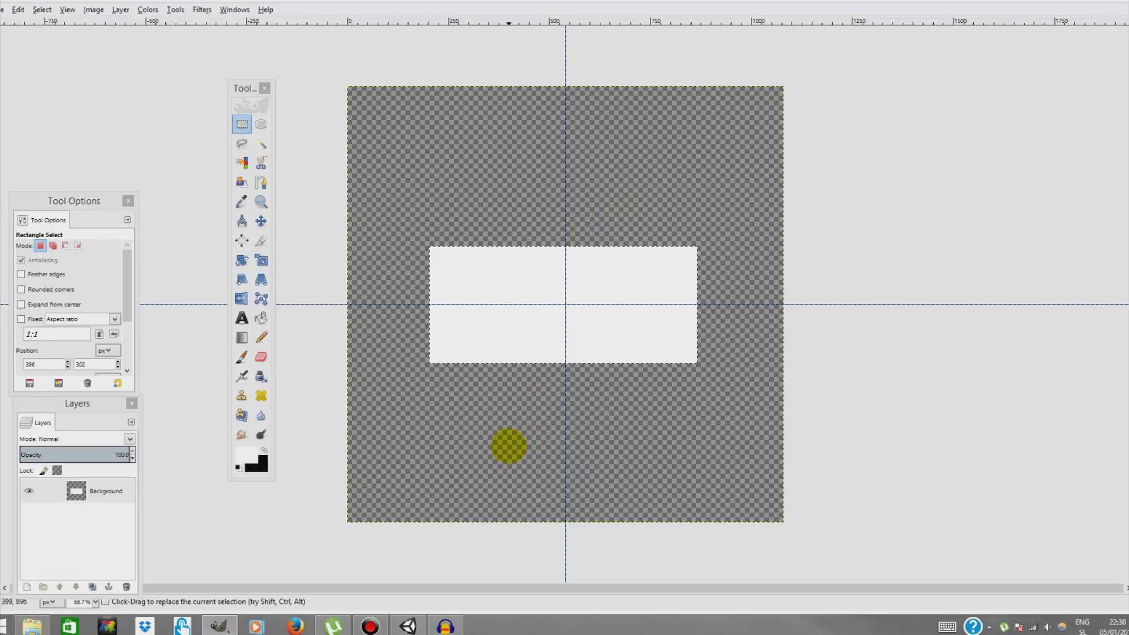
drag(509, 445, 622, 173)
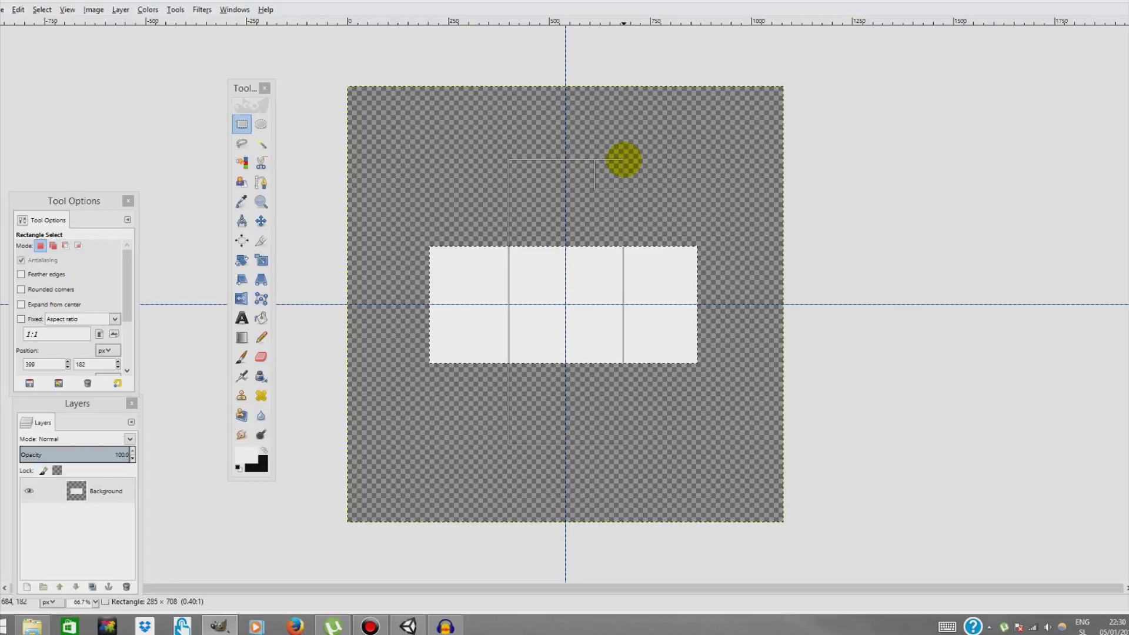
drag(623, 160, 623, 160)
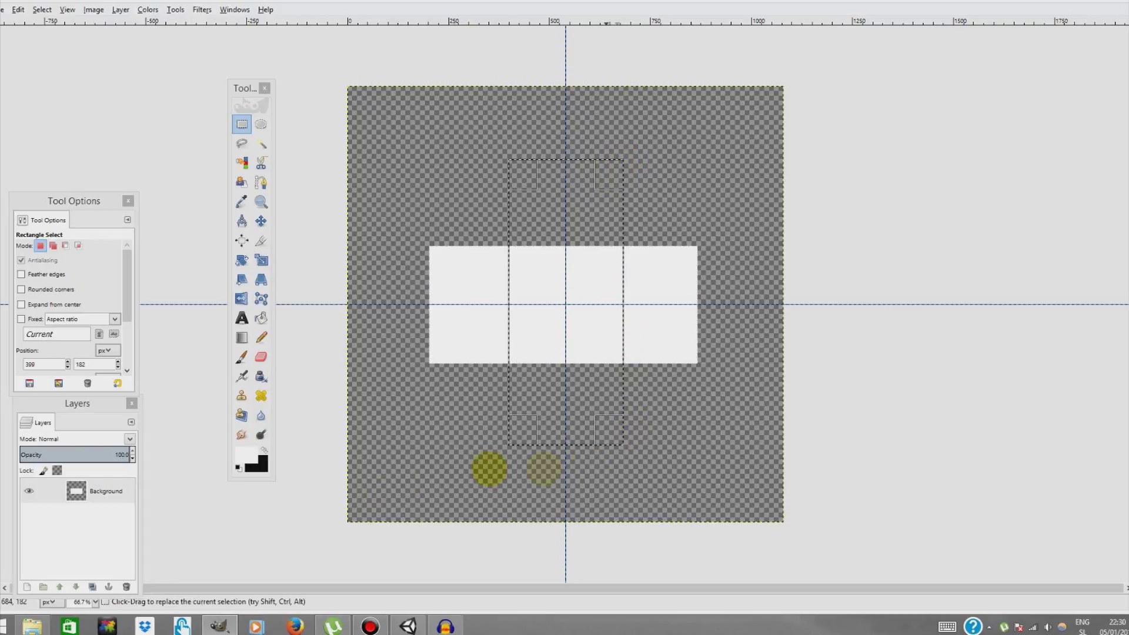
click(261, 318)
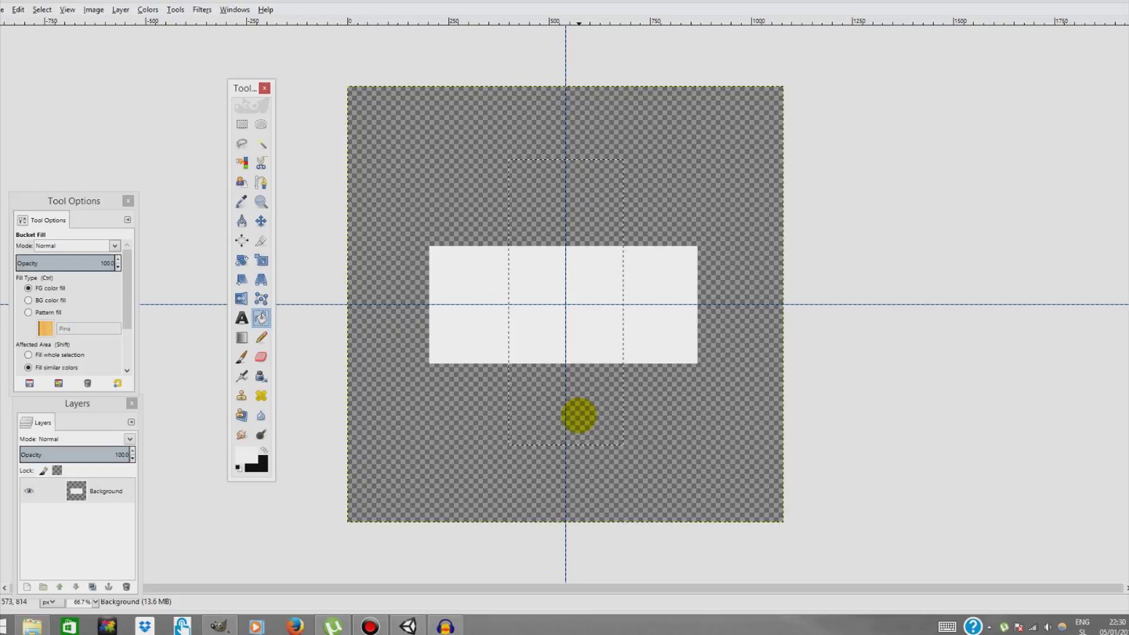
click(578, 416)
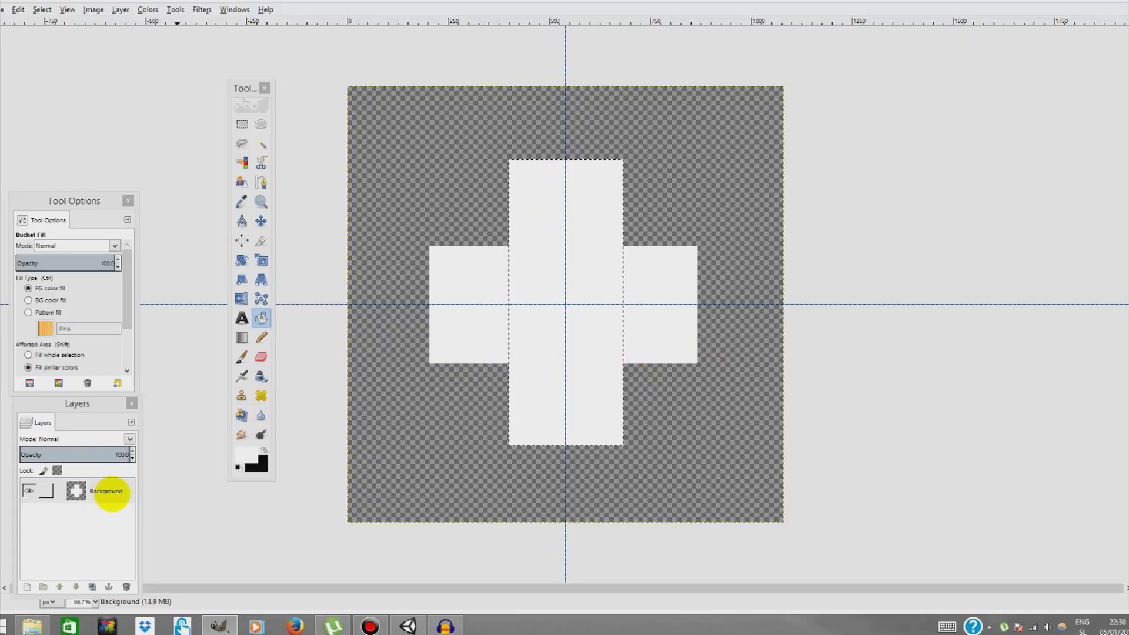
click(110, 491)
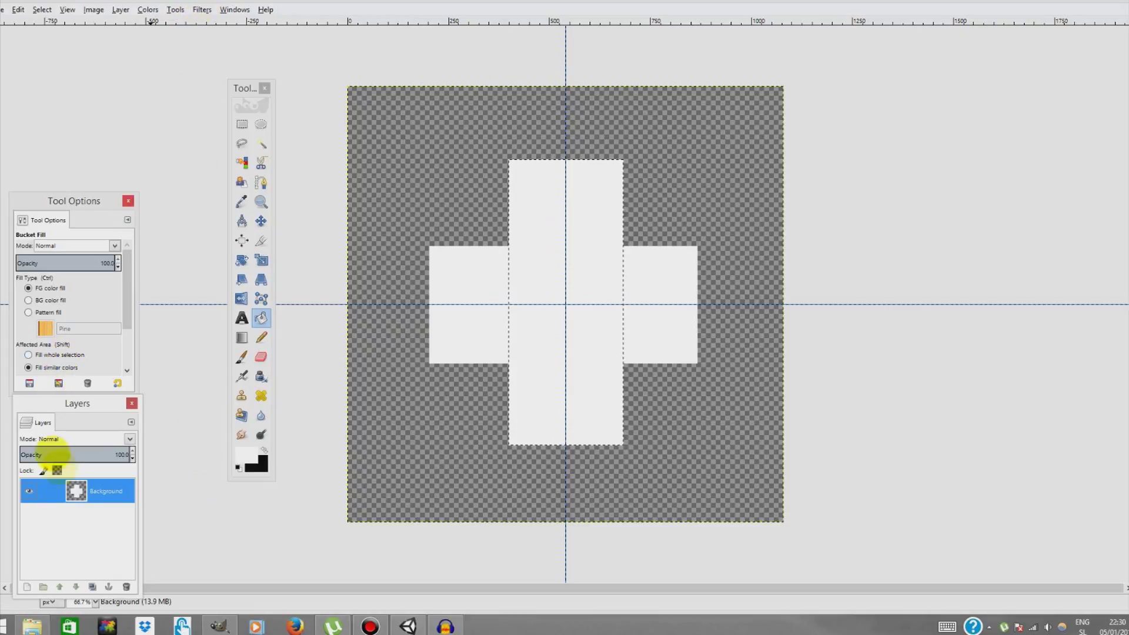
right_click(91, 492)
click(73, 410)
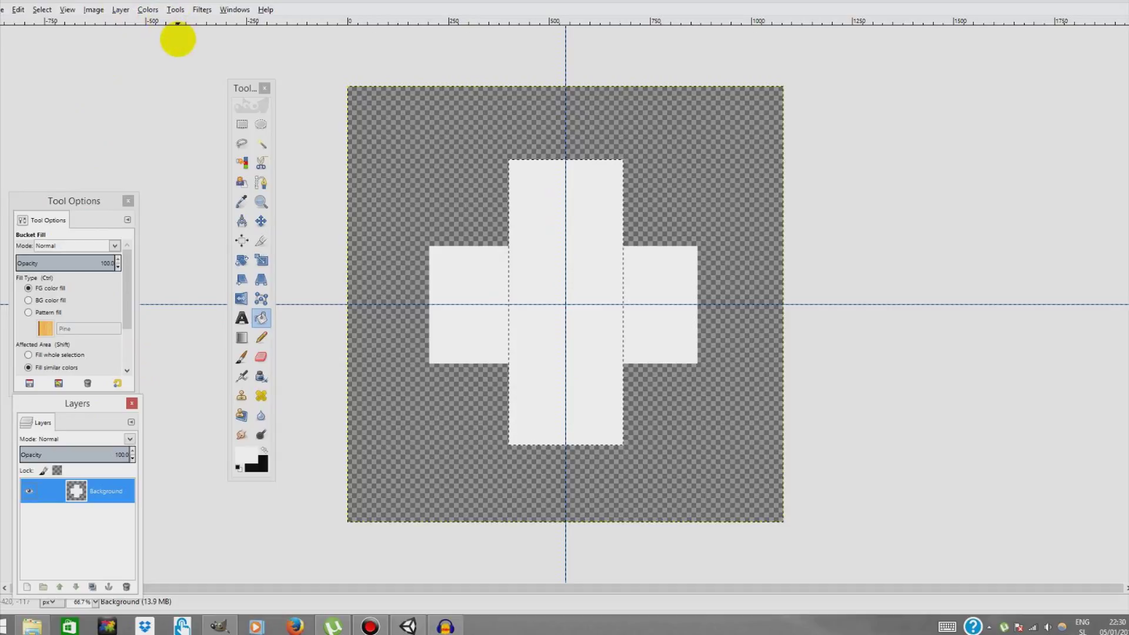
click(234, 10)
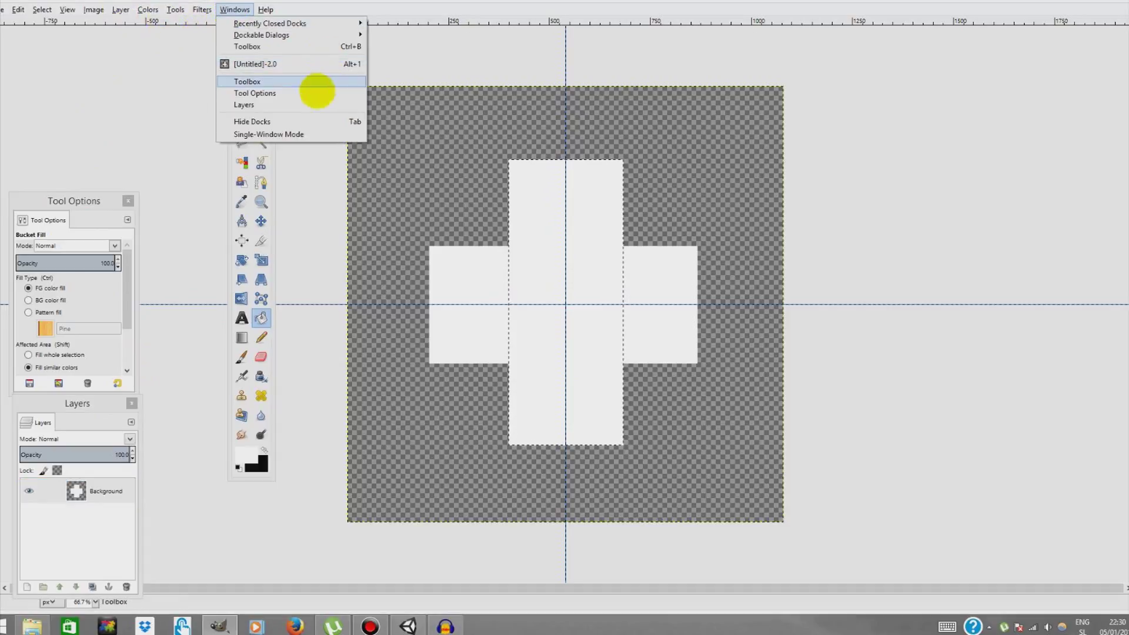
mouse_move(329, 34)
click(415, 71)
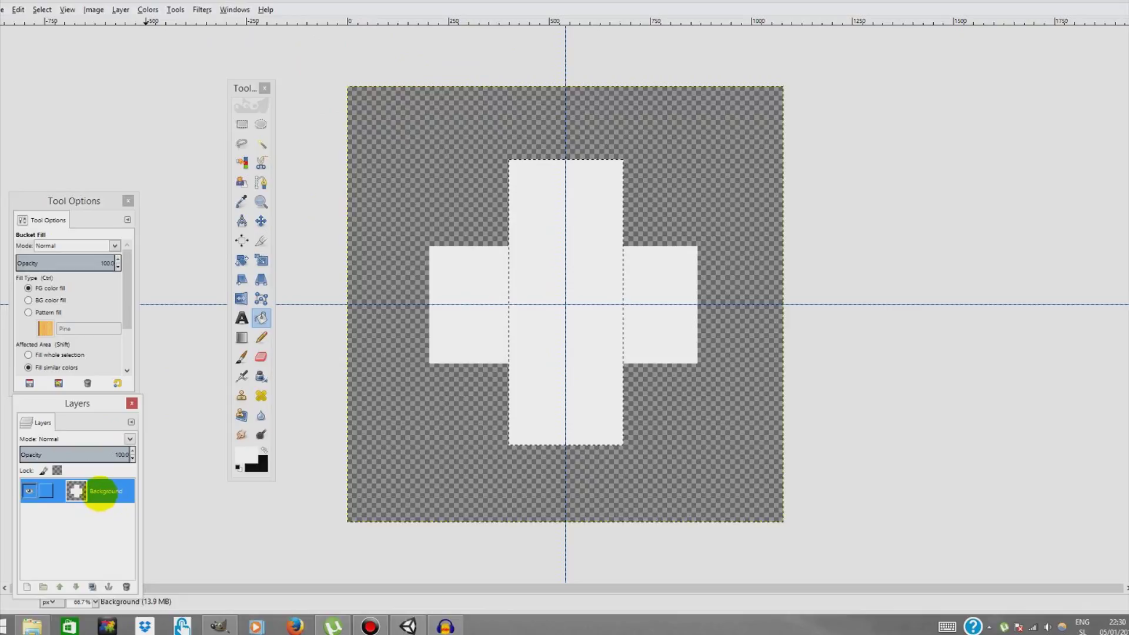
Convert the Background layer's alpha to a selection and apply a Gaussian Blur with a horizontal radius of 300 px.
right_click(100, 491)
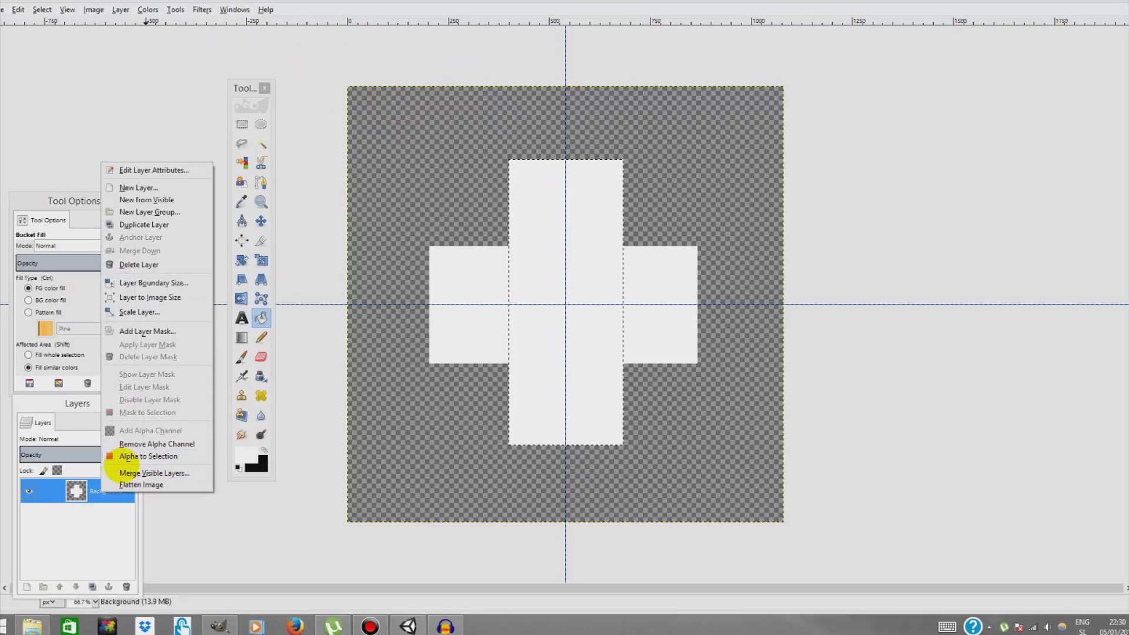
click(156, 455)
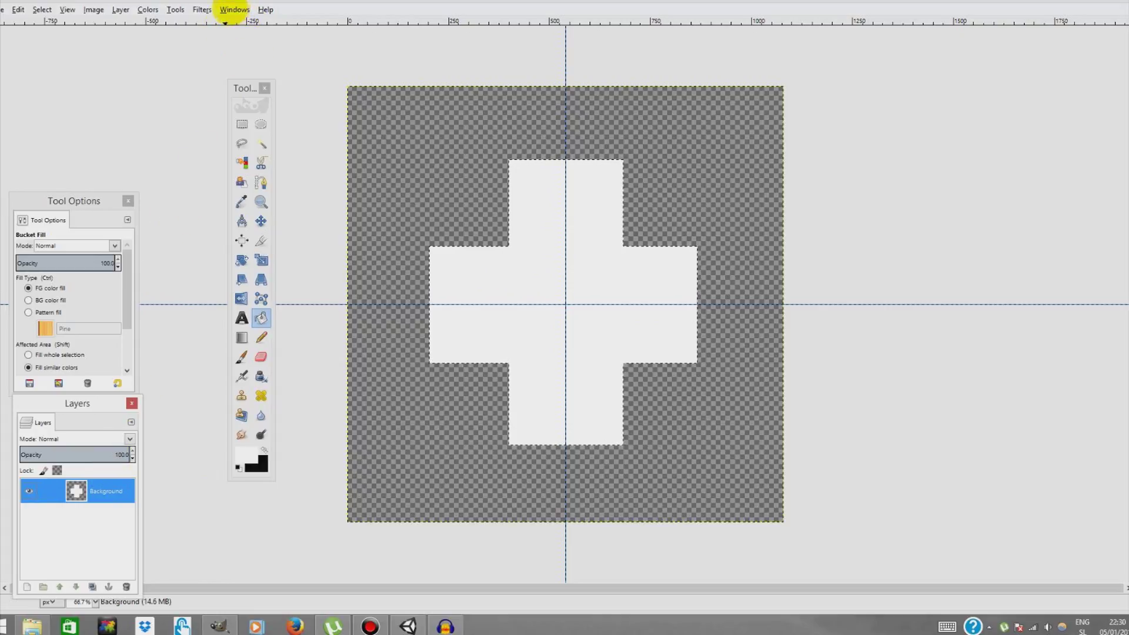
click(202, 9)
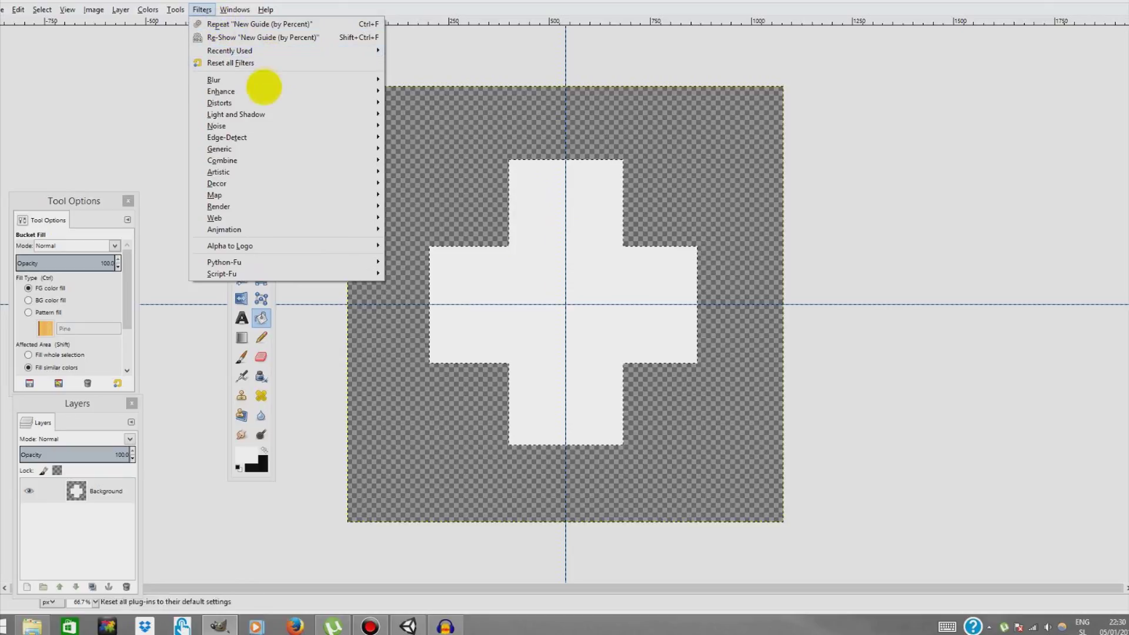
mouse_move(270, 78)
click(433, 88)
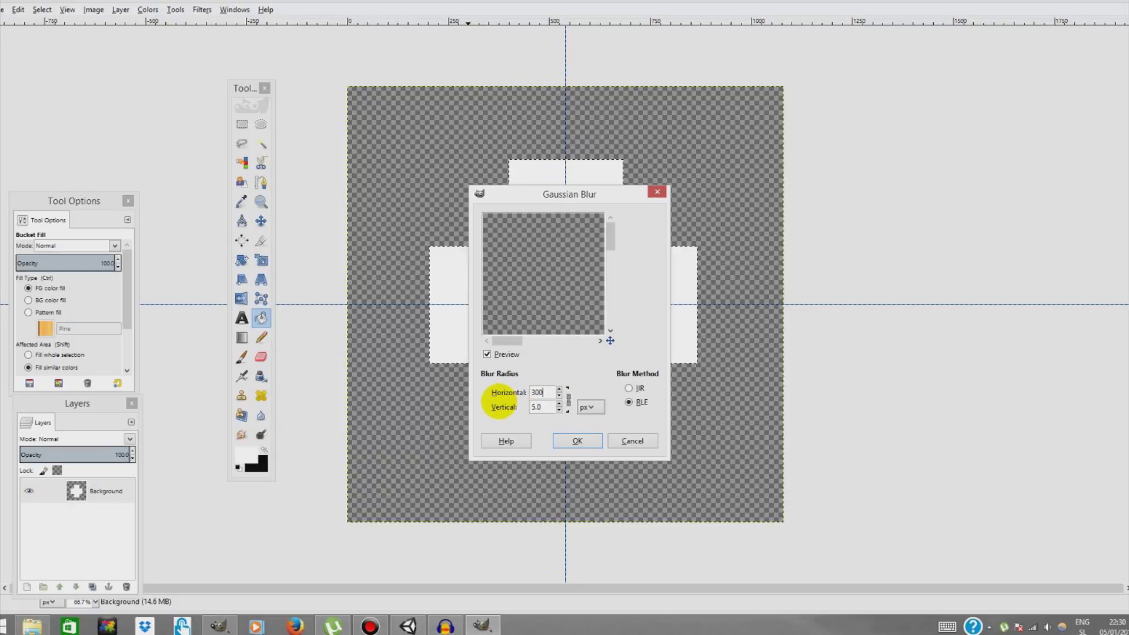
click(574, 441)
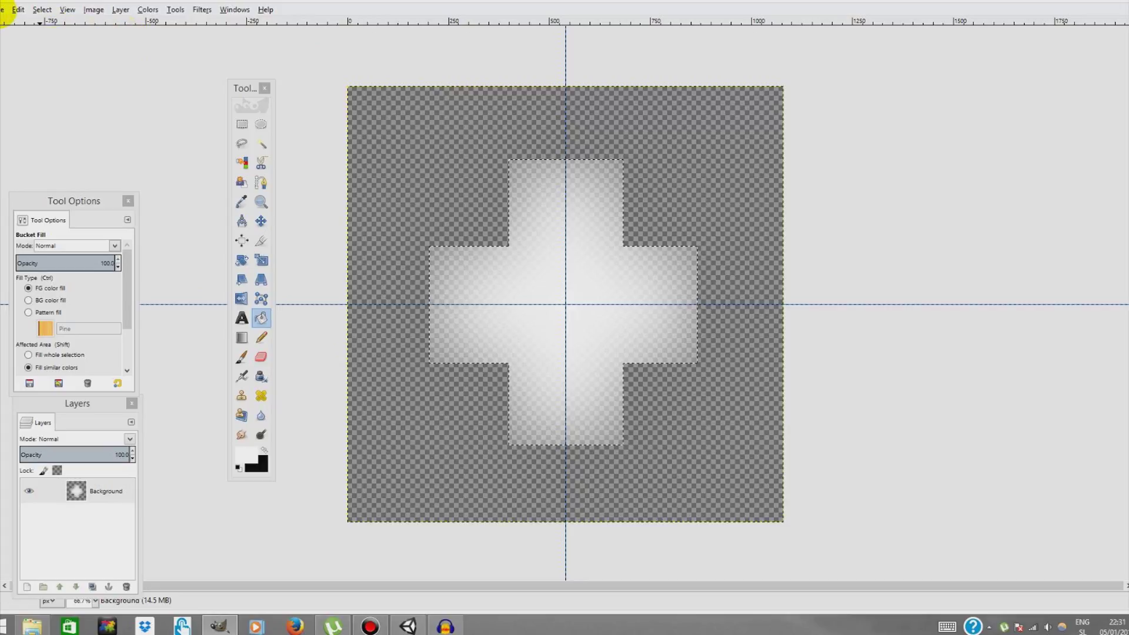
Export the image as CROSSEFFECT.png into the Documents/Tutorial1/Assets folder with the default PNG options.
click(3, 10)
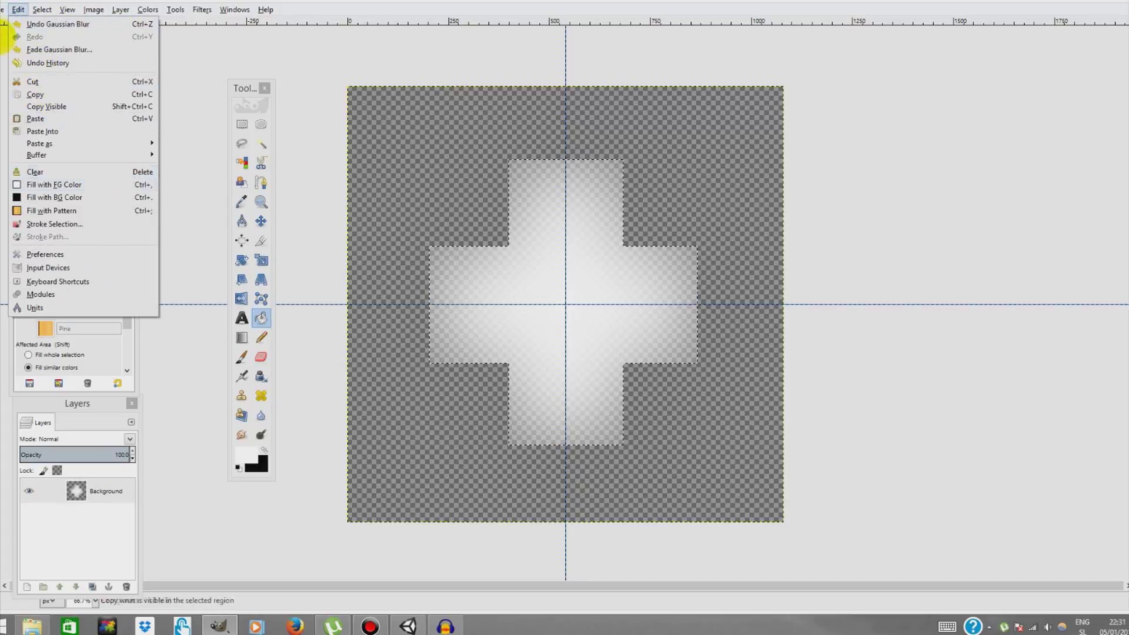
click(97, 172)
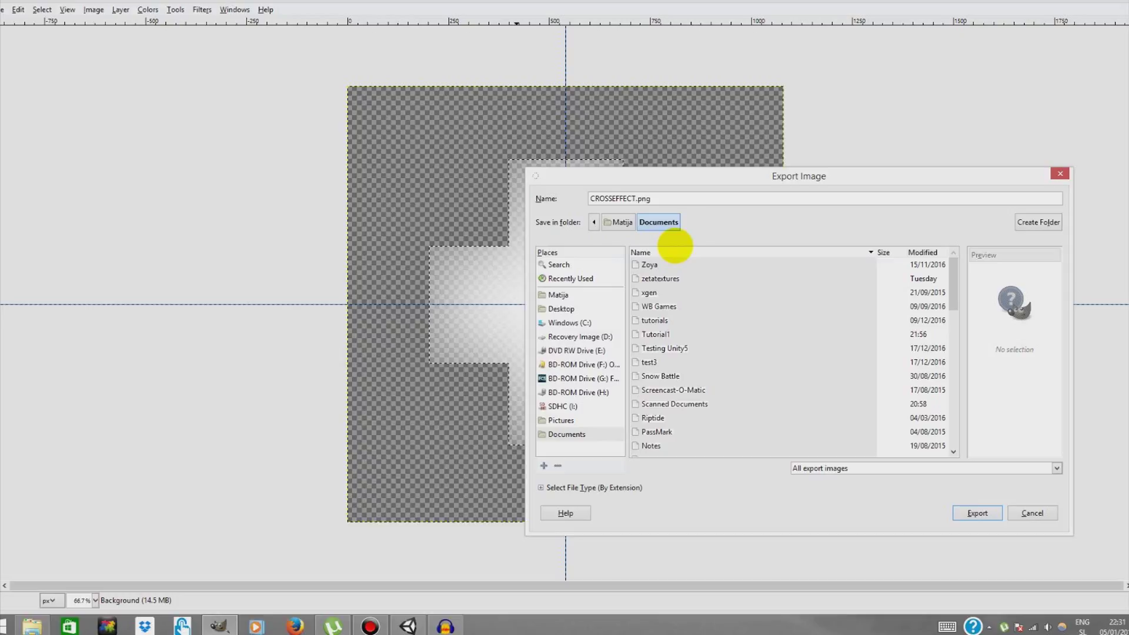
scroll(706, 383, down, 2)
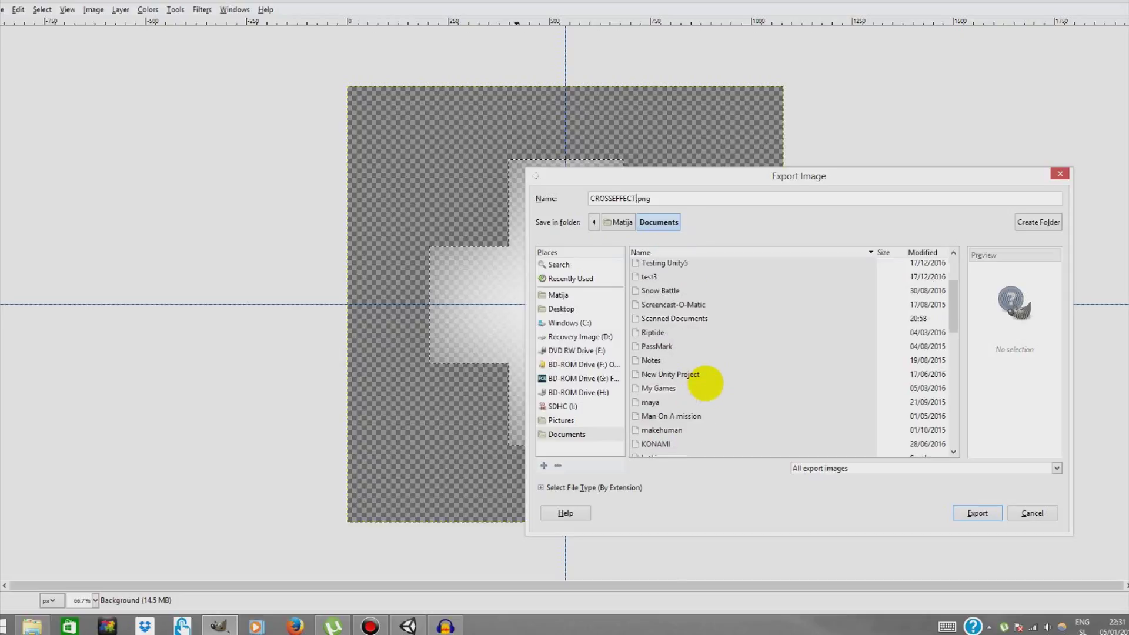
scroll(706, 383, down, 2)
scroll(714, 400, down, 3)
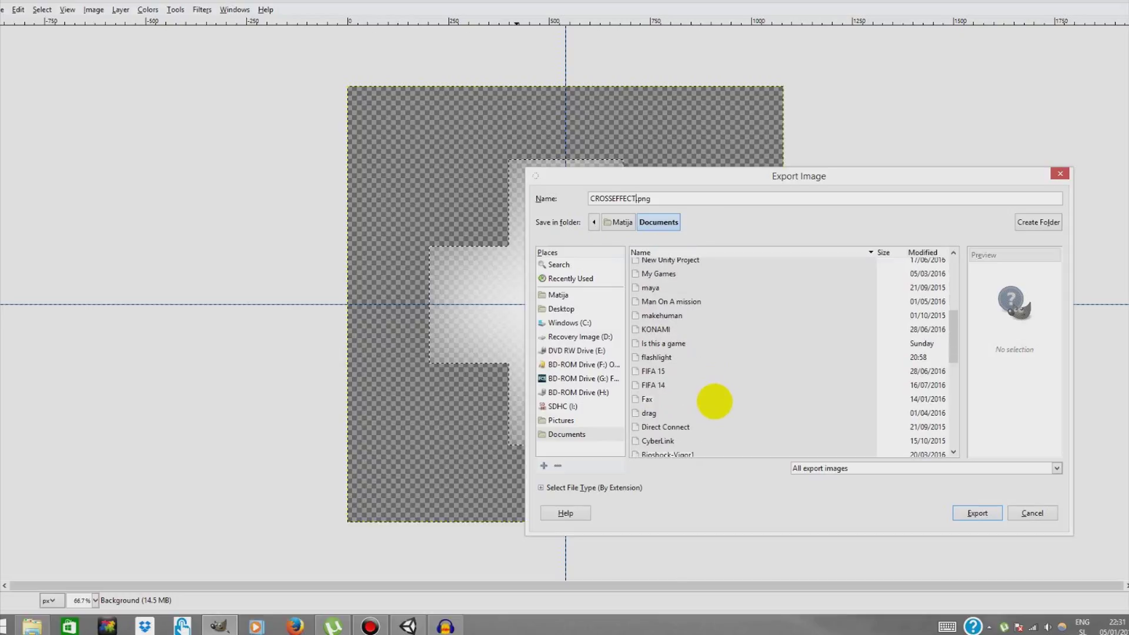
scroll(715, 402, down, 1)
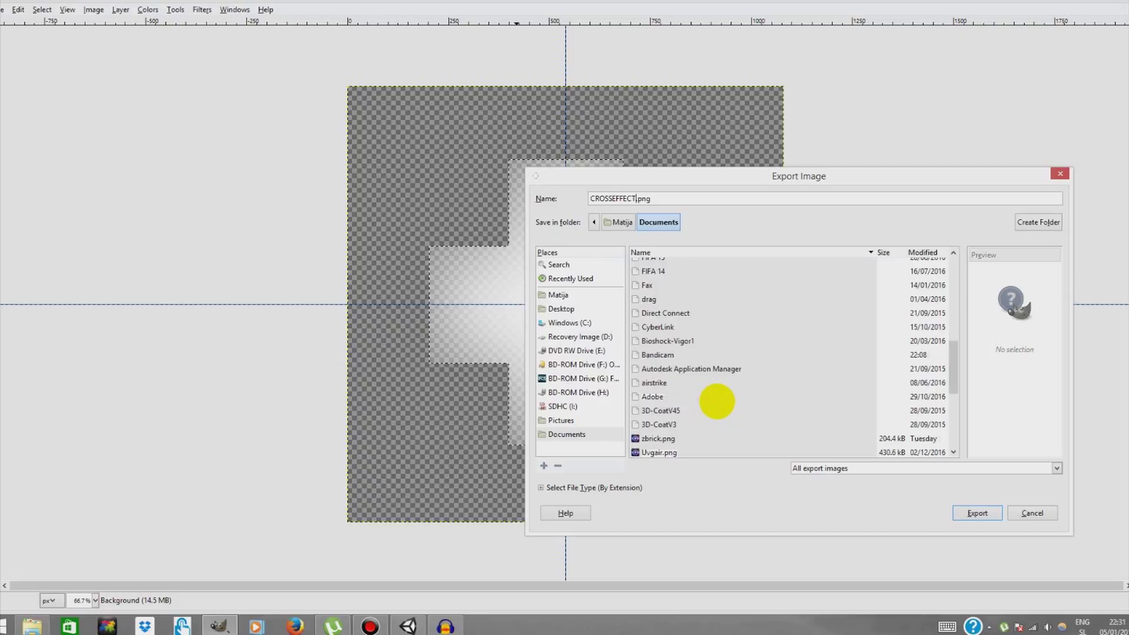
scroll(718, 400, up, 6)
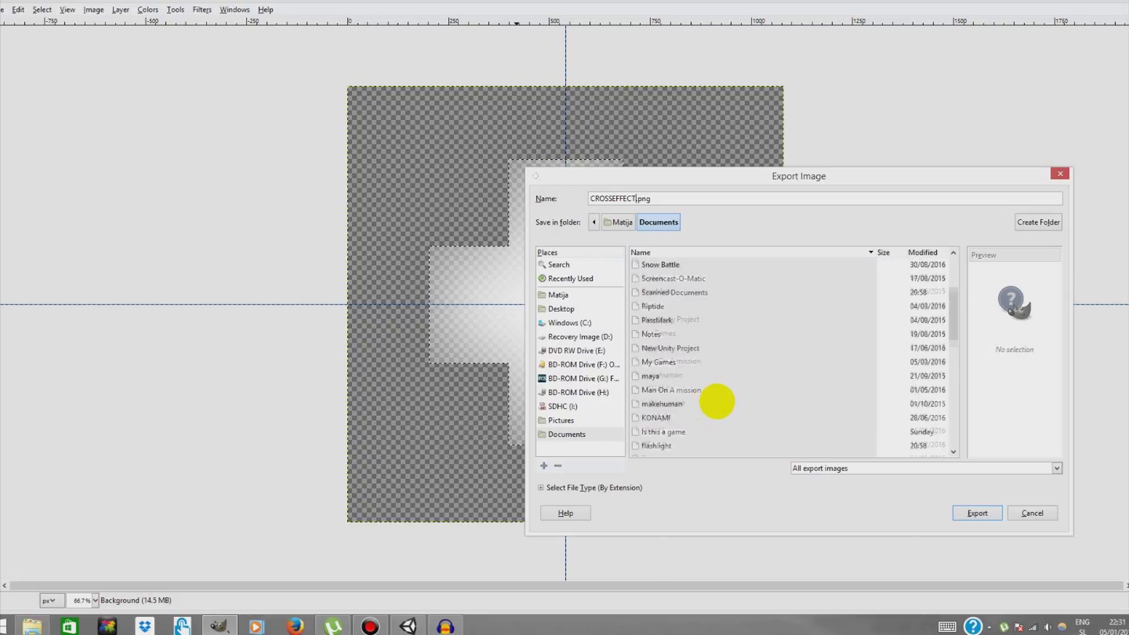
scroll(719, 377, up, 1)
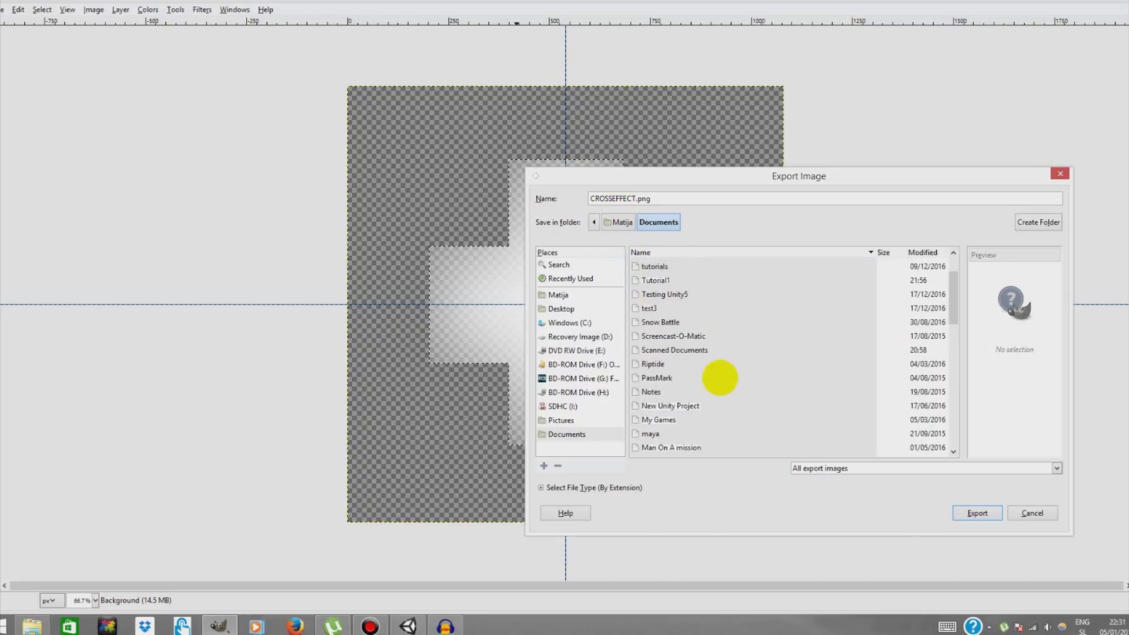
scroll(719, 378, down, 1)
scroll(718, 378, up, 2)
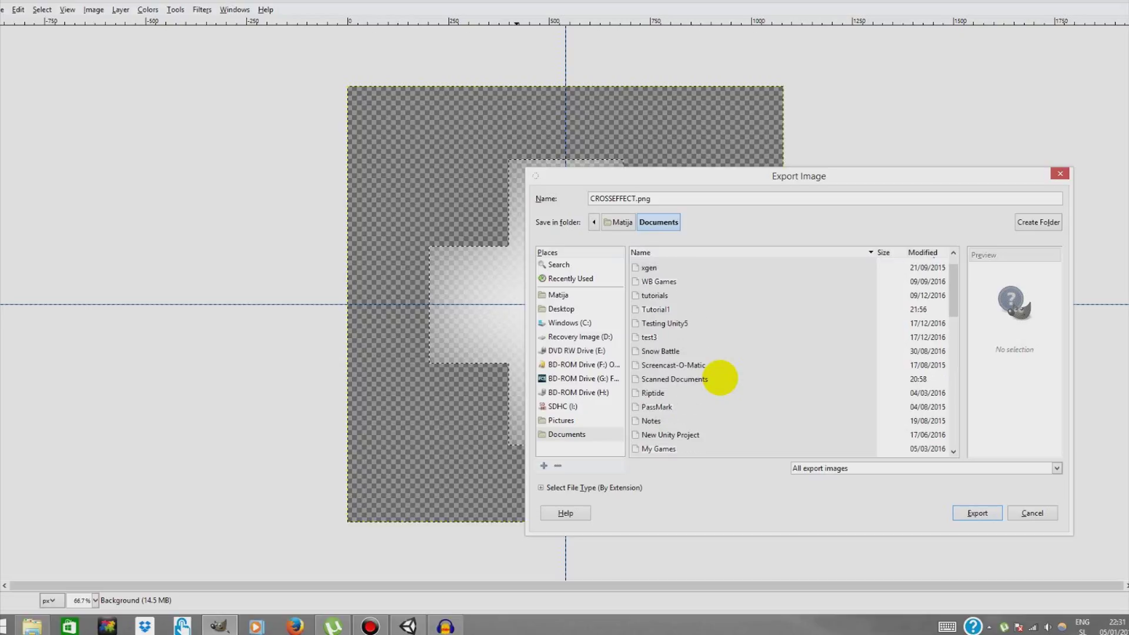
double_click(660, 308)
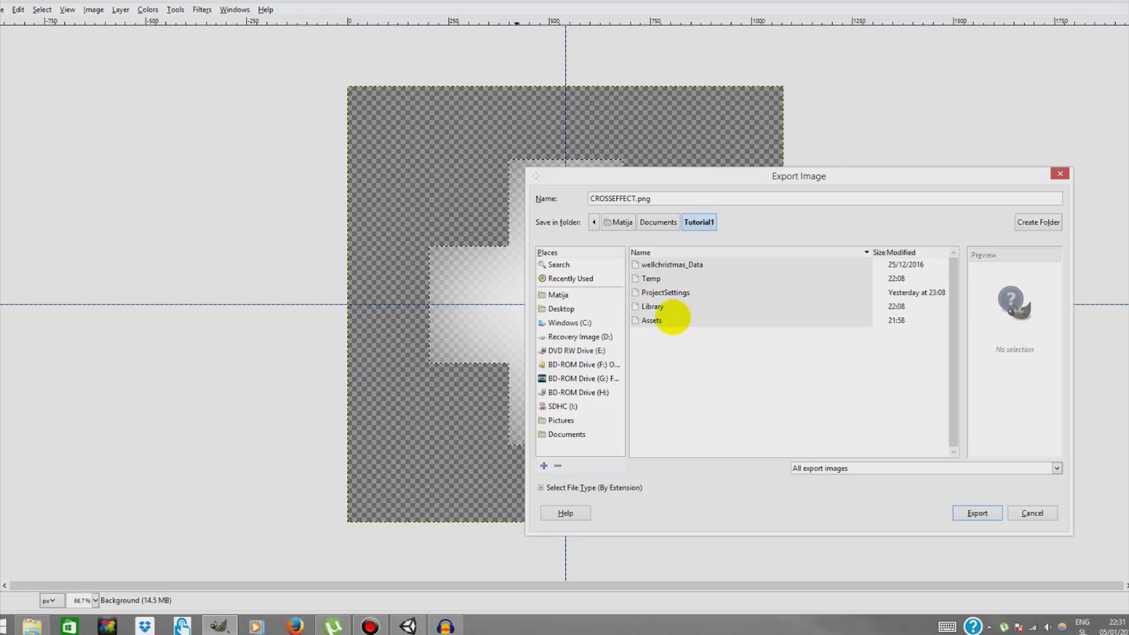
click(672, 319)
double_click(674, 318)
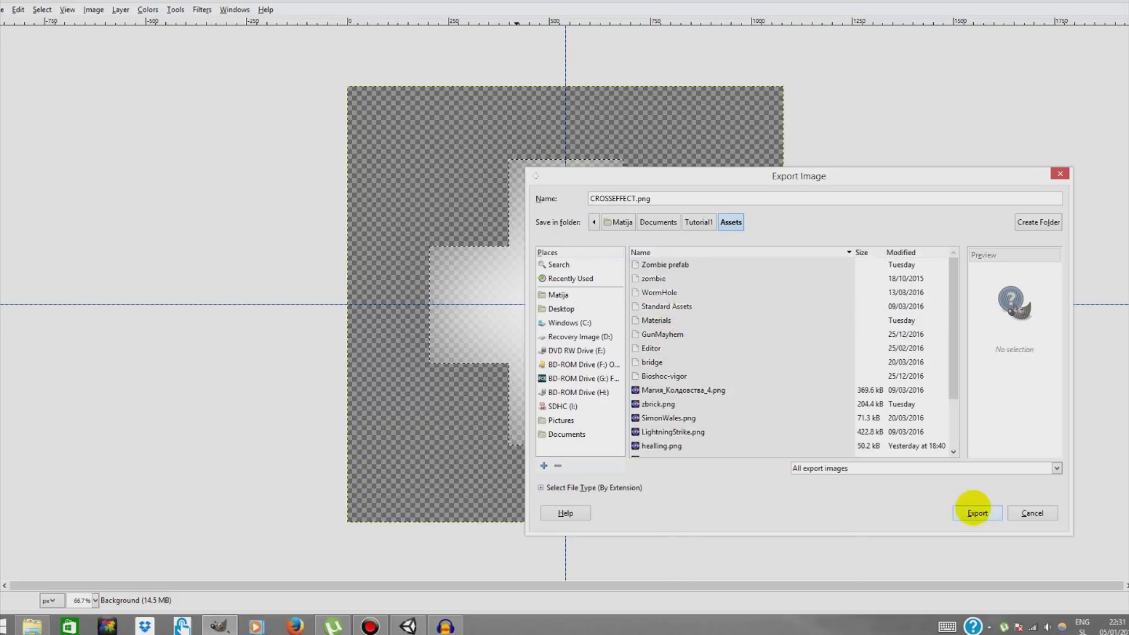
click(954, 507)
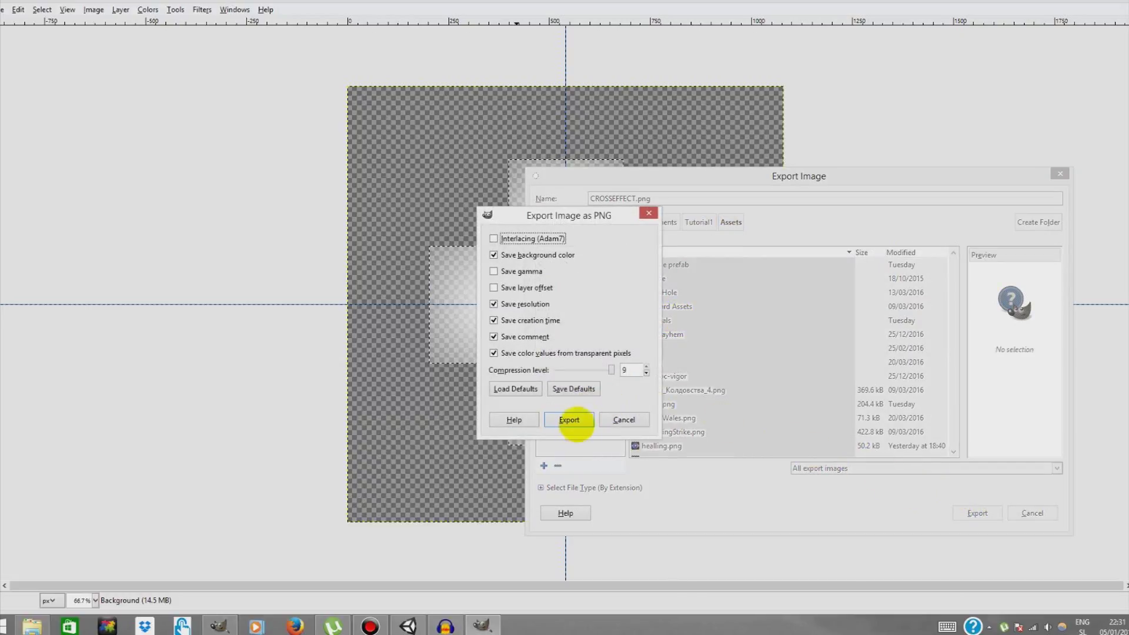
click(569, 419)
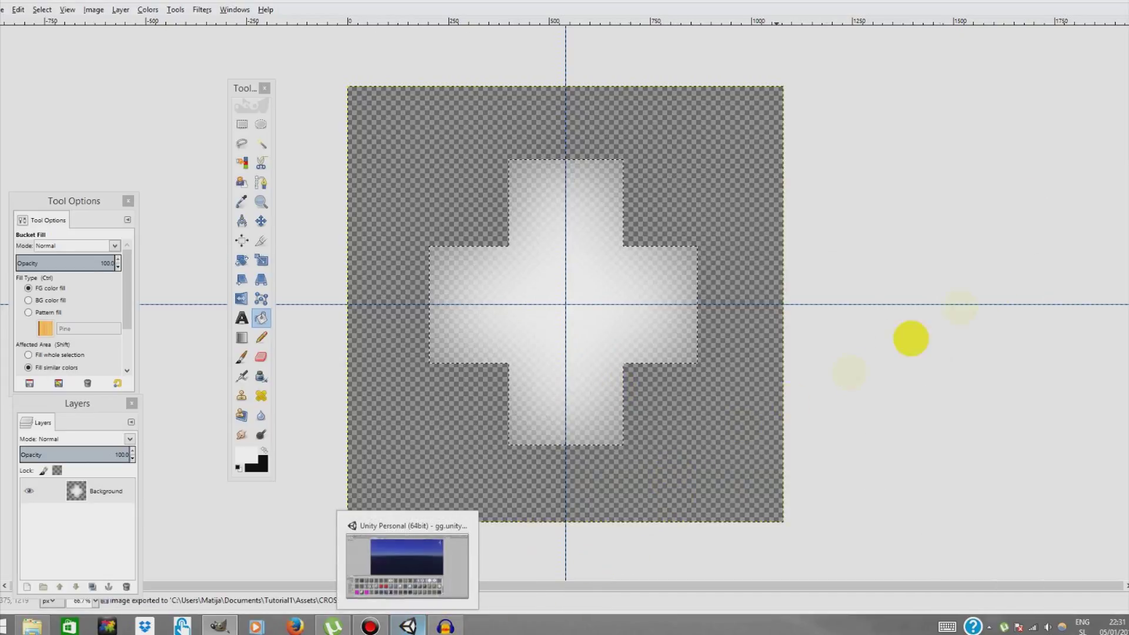
Switch to Unity and select the CROSSEFFECT texture in the project's Assets folder.
mouse_move(408, 626)
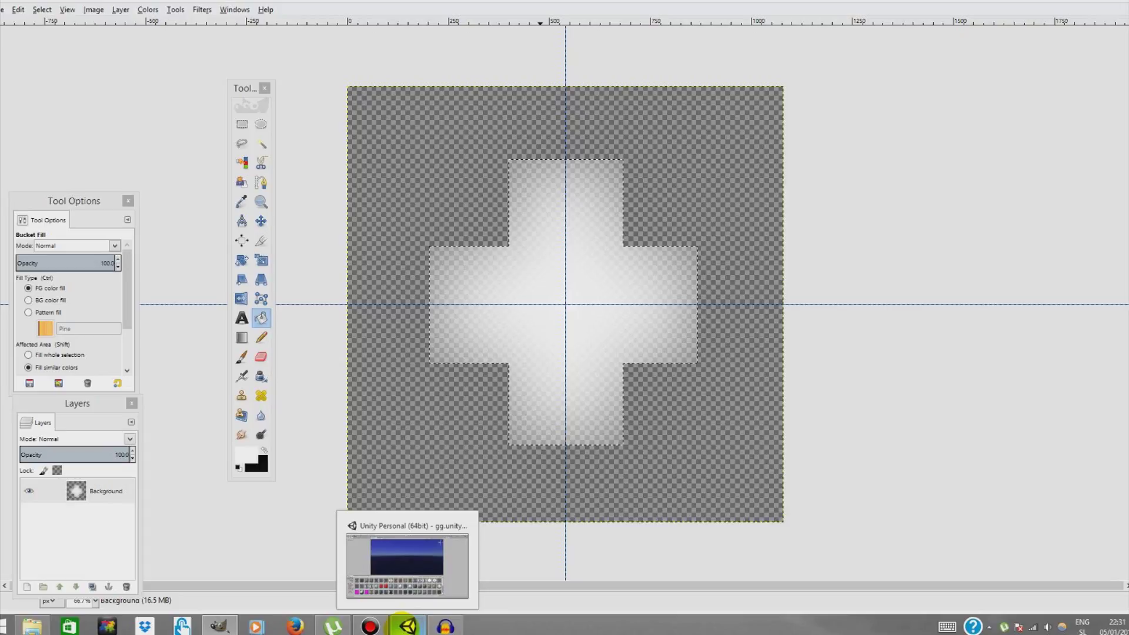
click(407, 561)
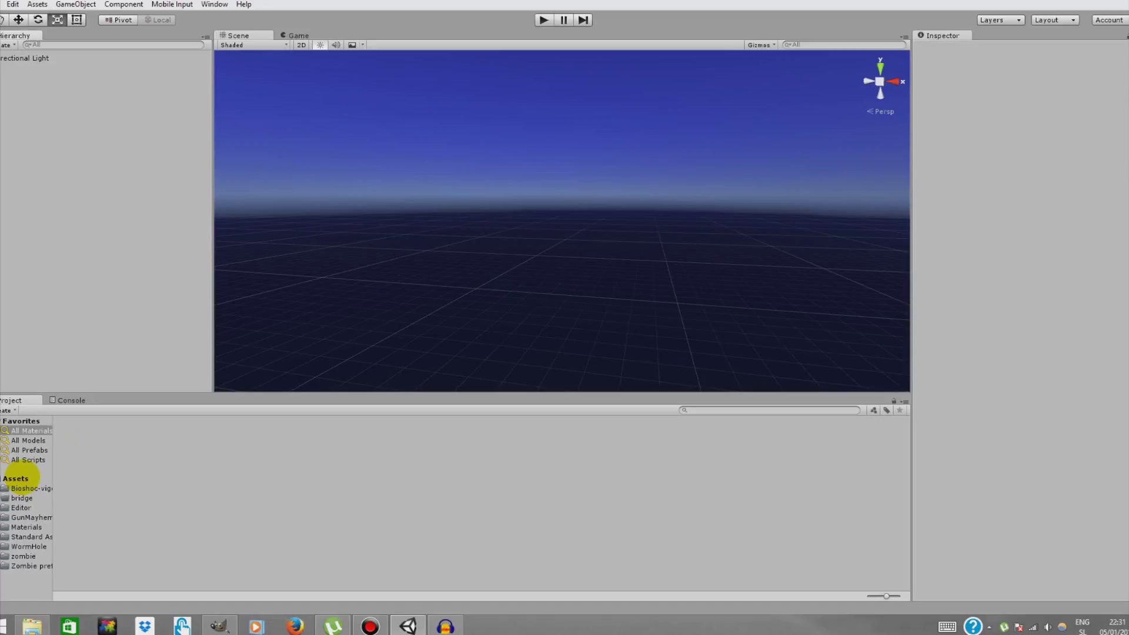
click(18, 478)
scroll(504, 485, down, 2)
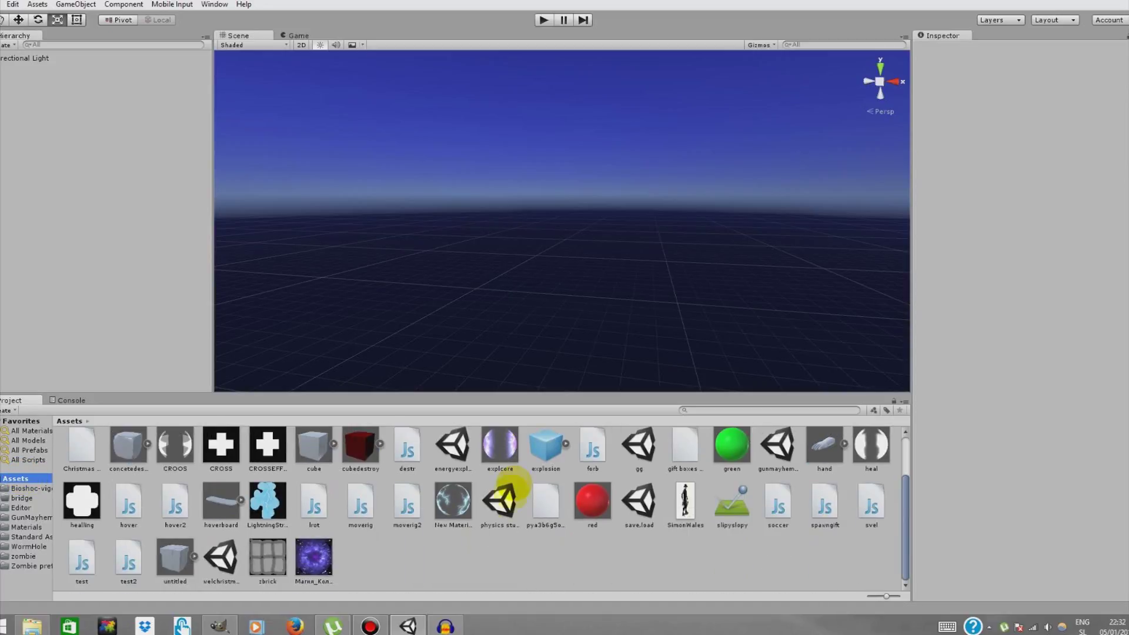
scroll(476, 523, up, 2)
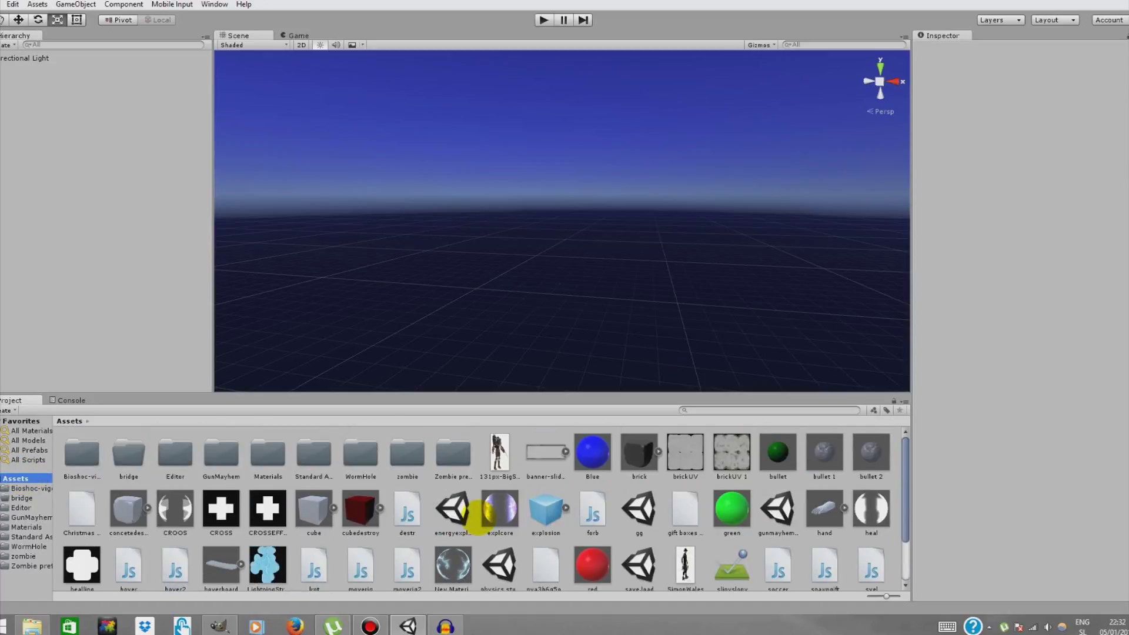
click(262, 507)
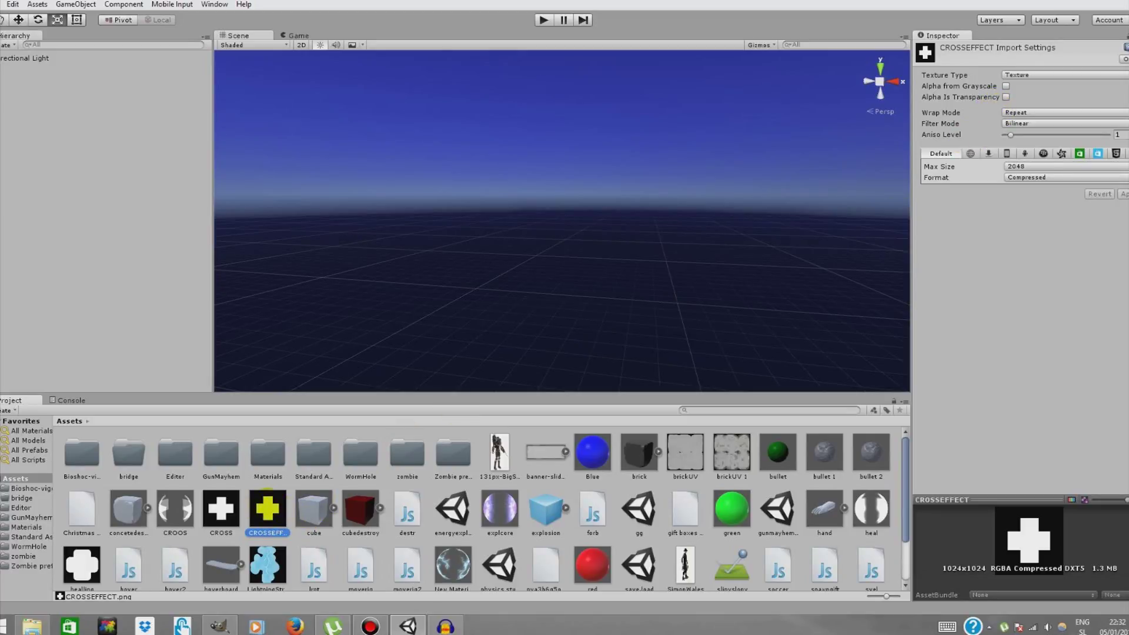
Create a new material named ceffect in the Assets folder.
scroll(403, 496, down, 2)
right_click(385, 555)
mouse_move(464, 352)
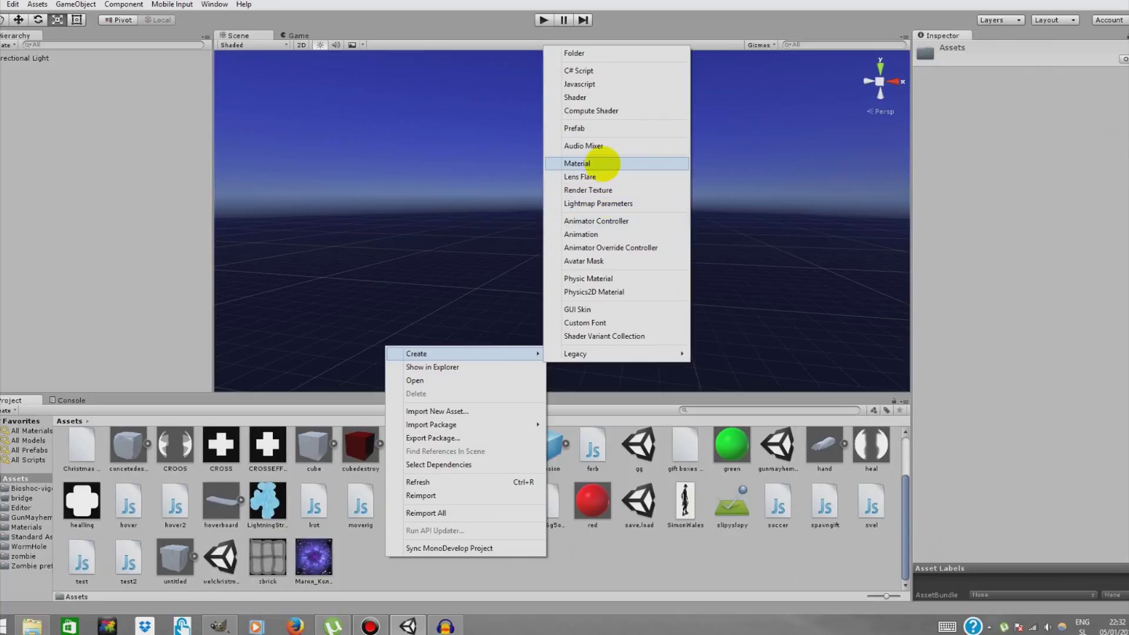
click(602, 163)
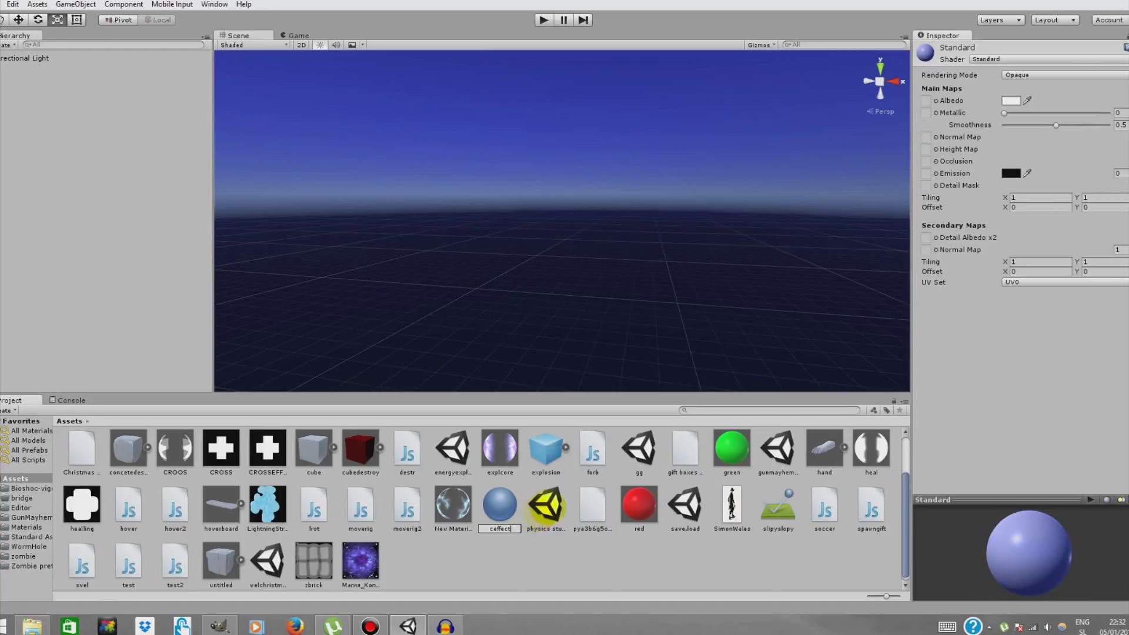
key(Return)
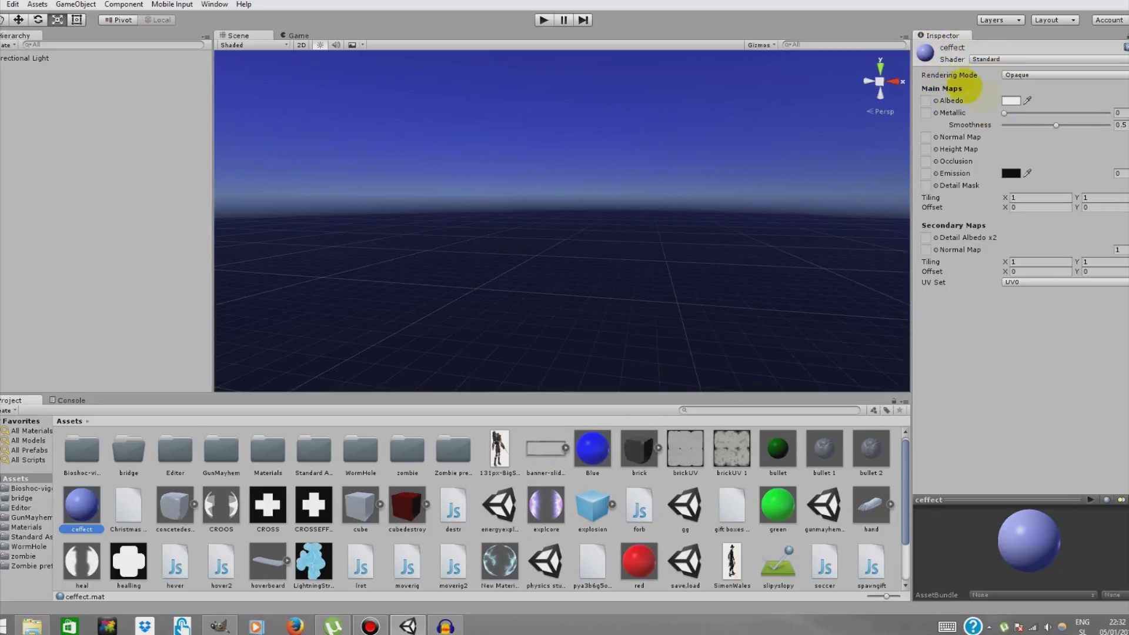
Set the ceffect material's shader to Particles/Priority Additive (Soft) and assign the CROSSEFFECT texture as its particle texture.
click(987, 59)
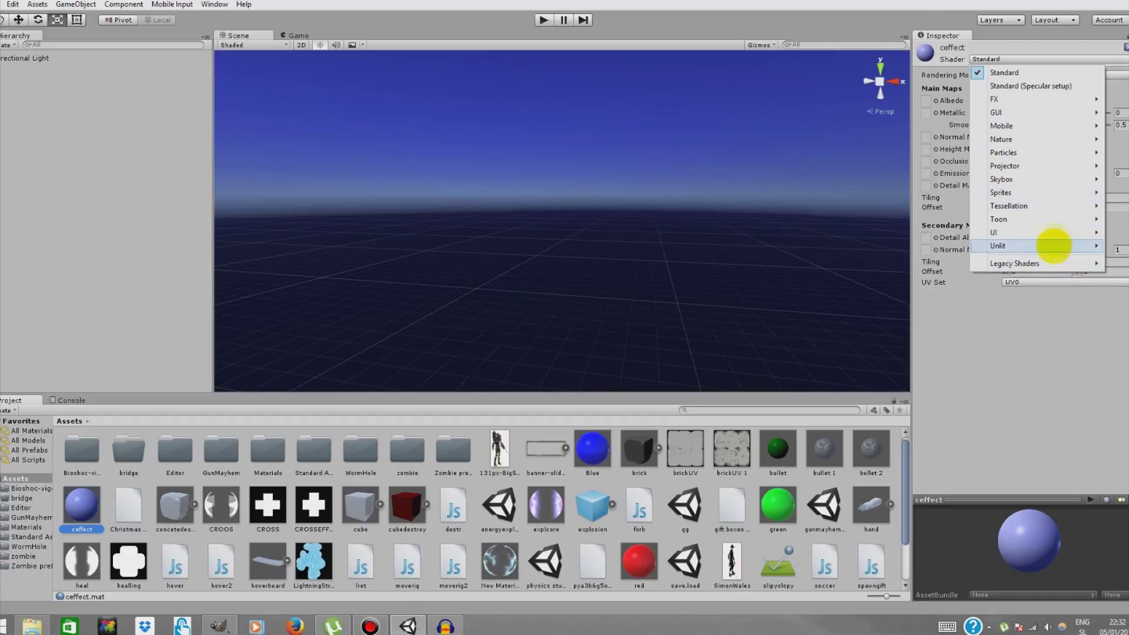
mouse_move(1065, 151)
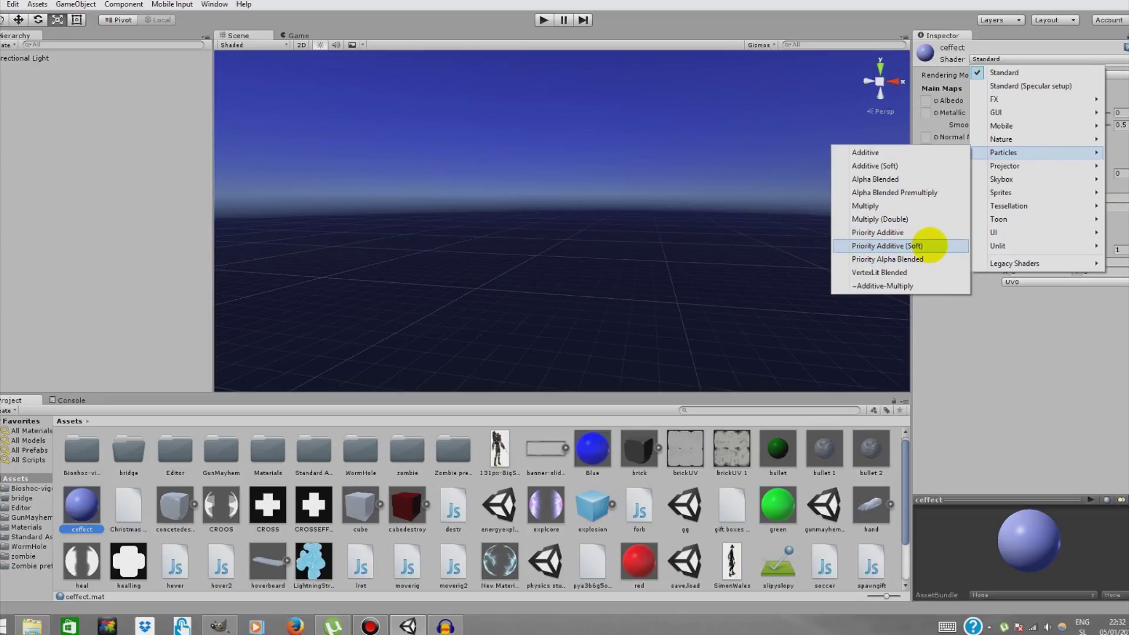
click(930, 245)
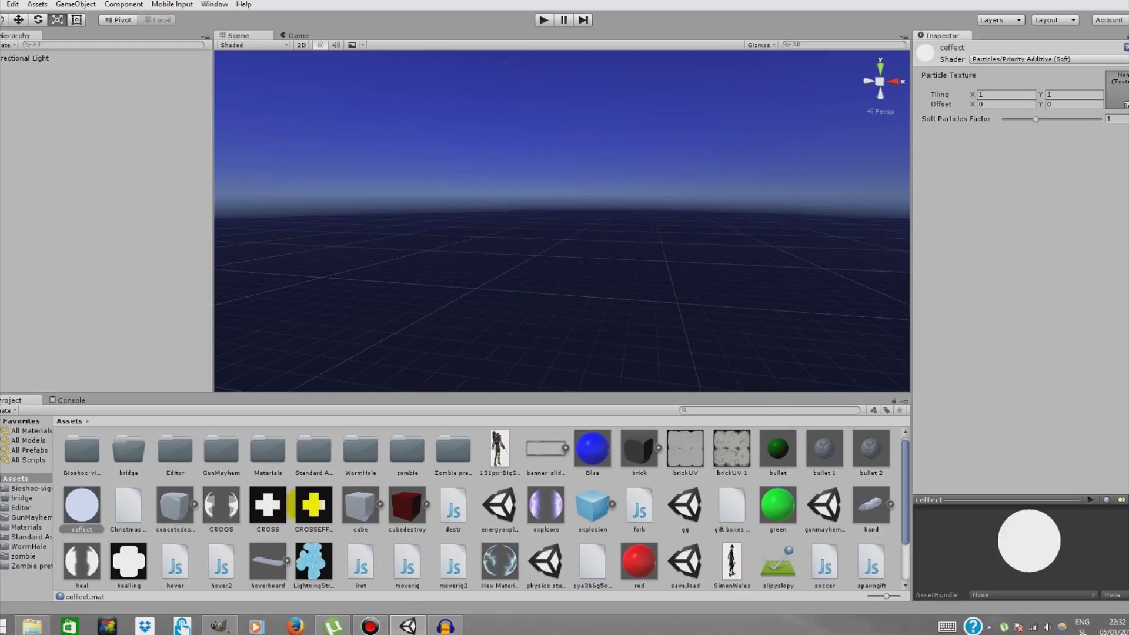
drag(312, 503, 1115, 97)
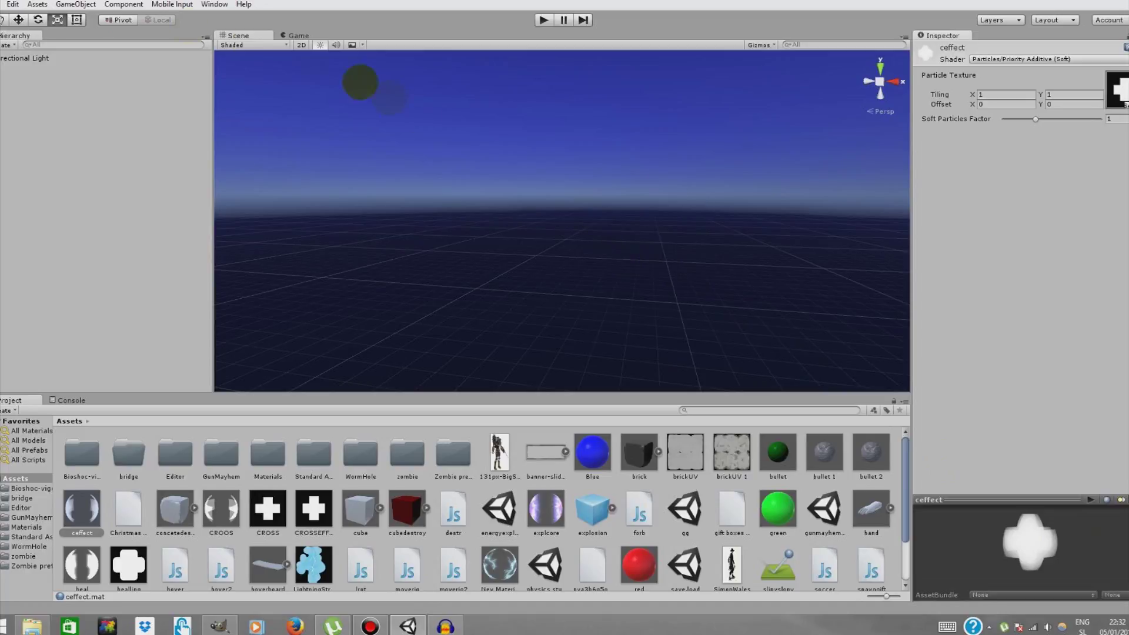
Create a particle system in the scene and set its cone shape's angle to 0.
click(76, 4)
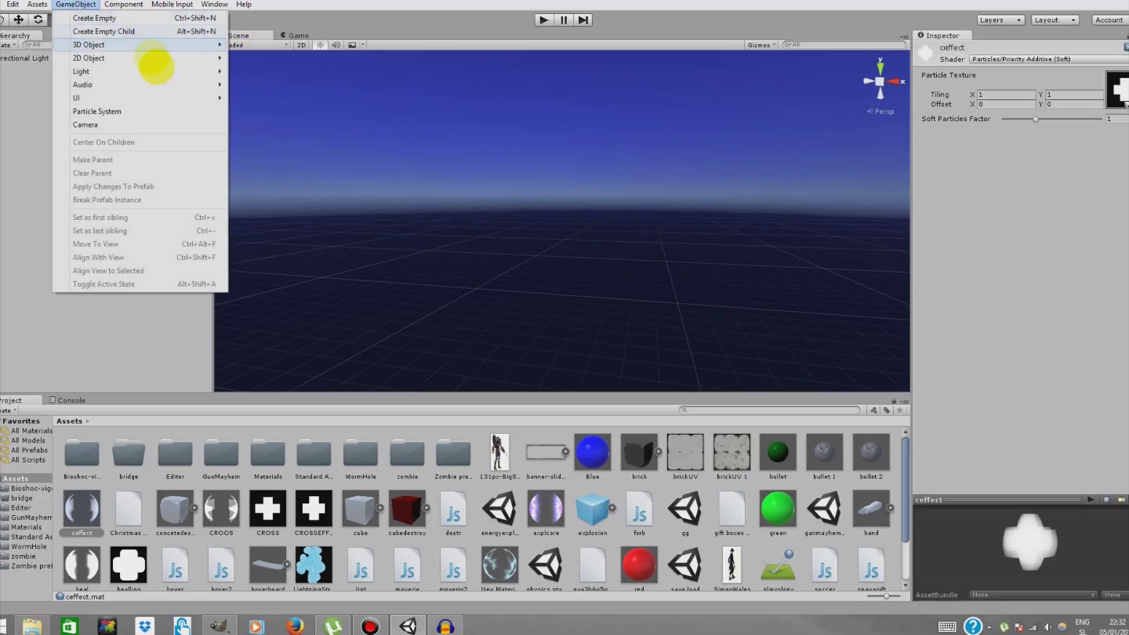
click(175, 111)
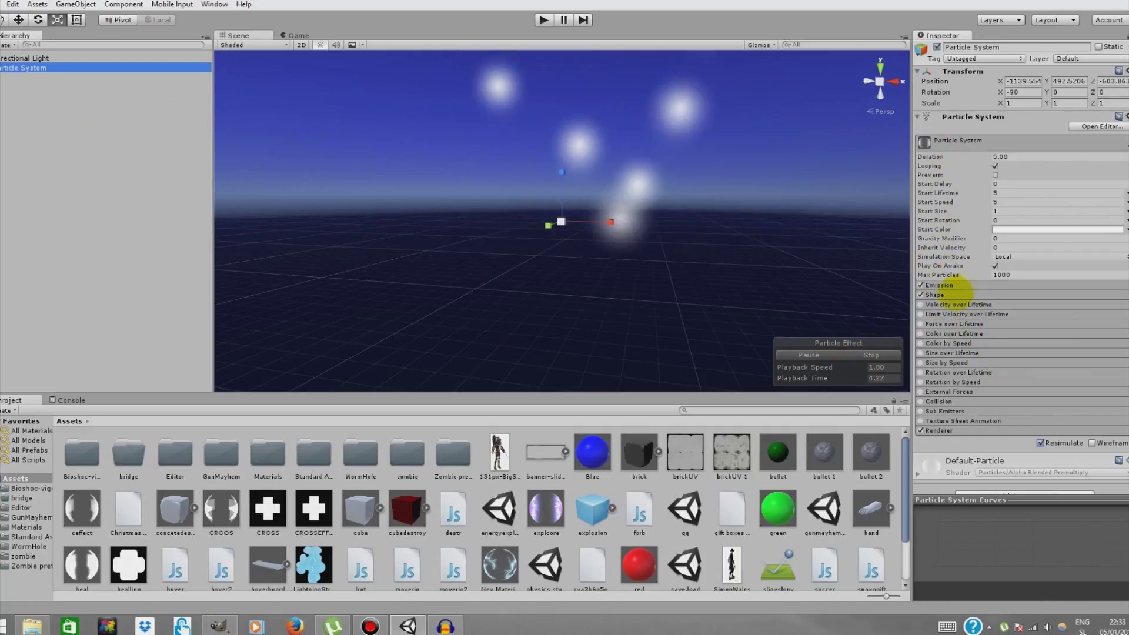
click(987, 295)
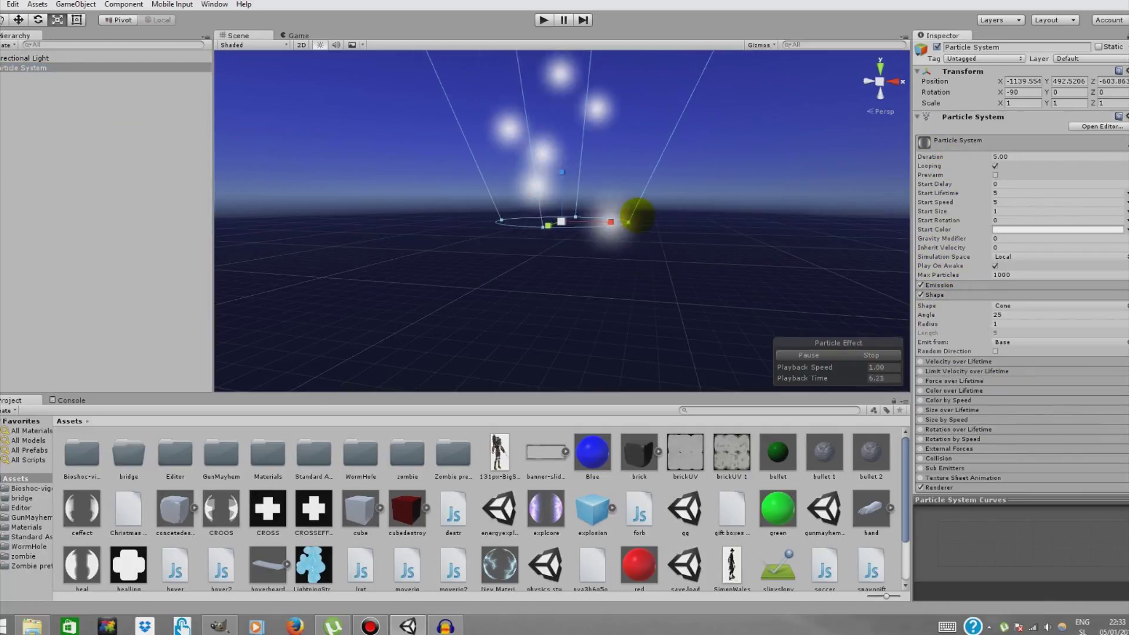
key(f)
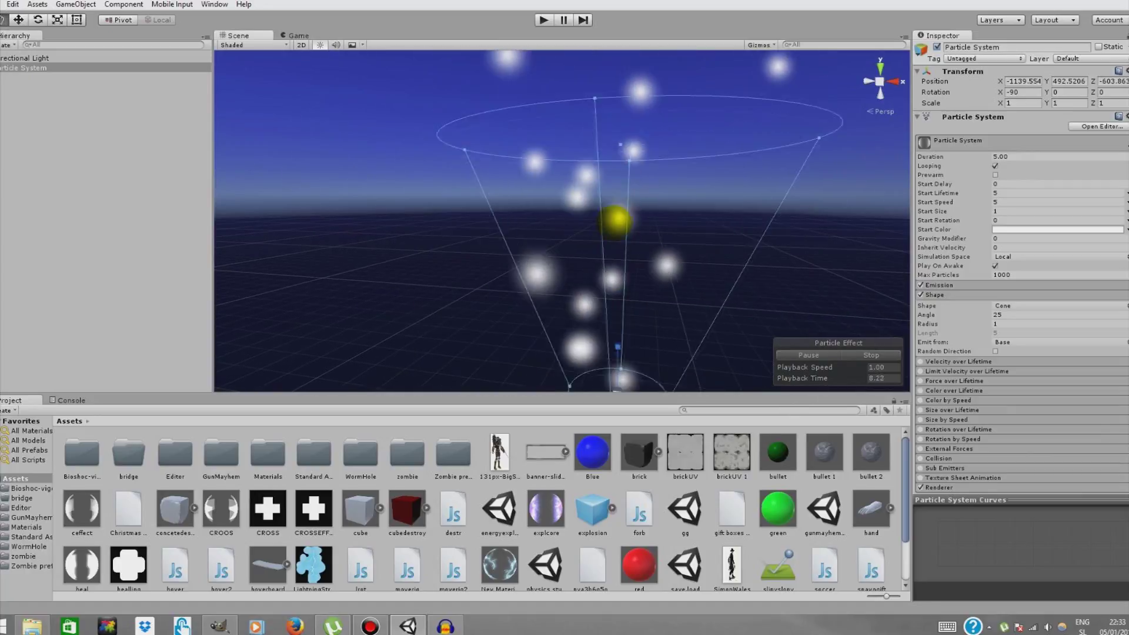
drag(926, 315, 882, 314)
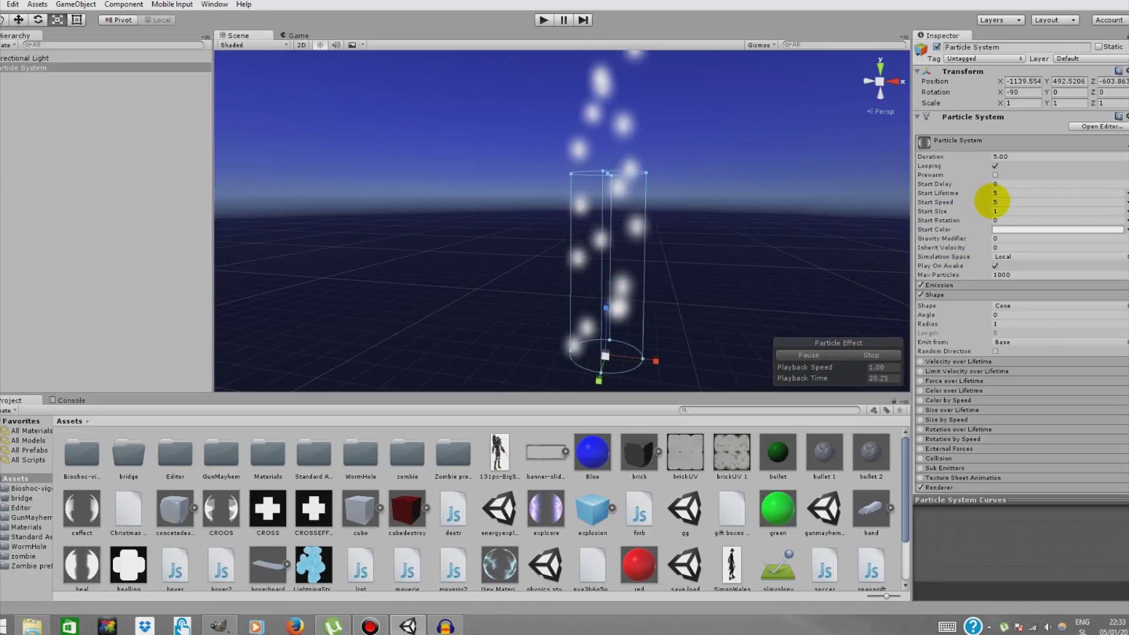
Set the particle system's start speed to 1.27 and its emission rate to 3.55.
drag(992, 201, 971, 206)
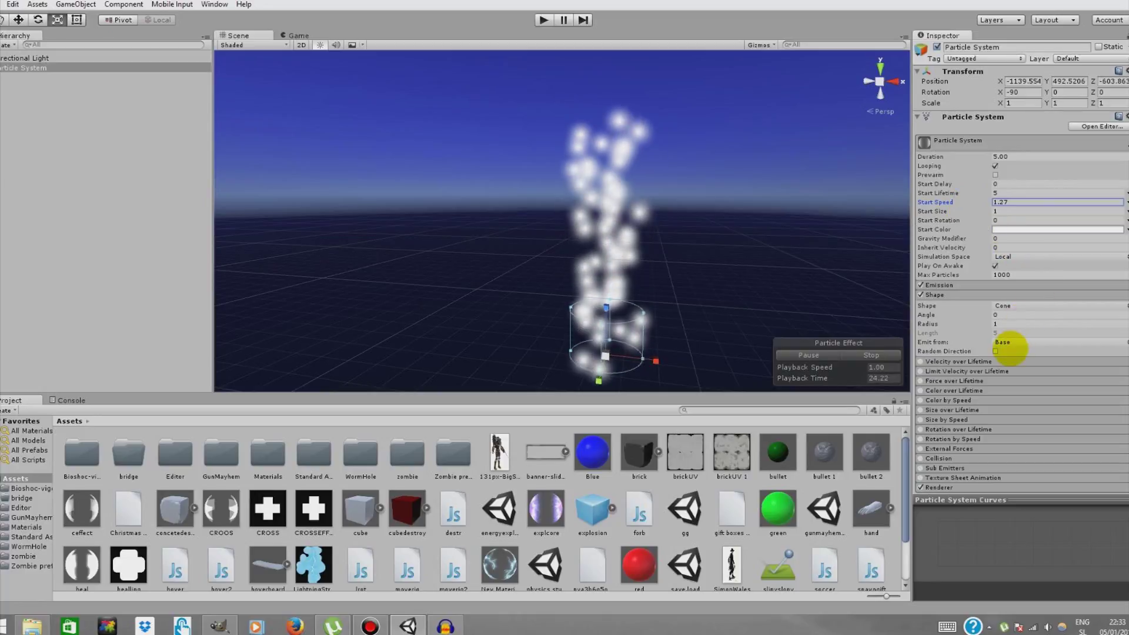
click(973, 285)
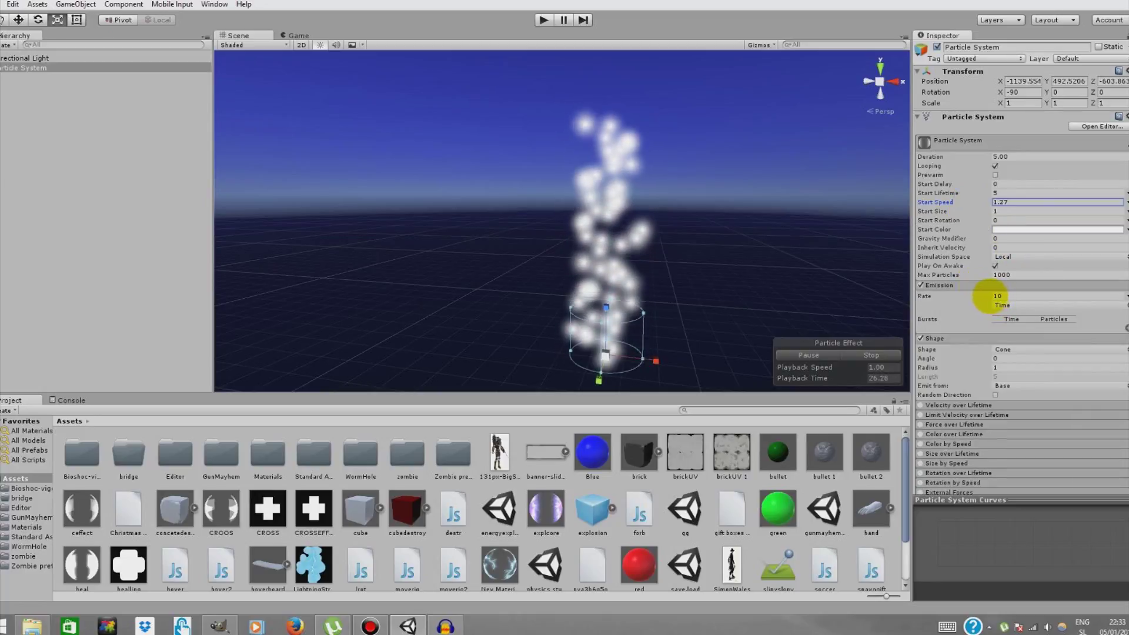
click(990, 296)
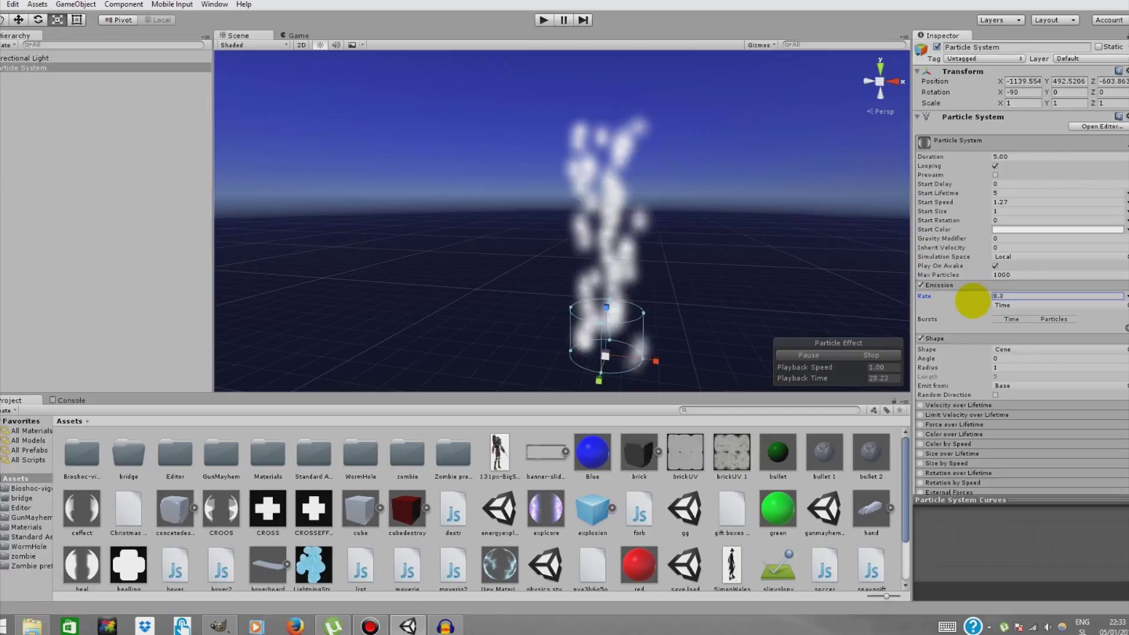
drag(970, 301, 944, 311)
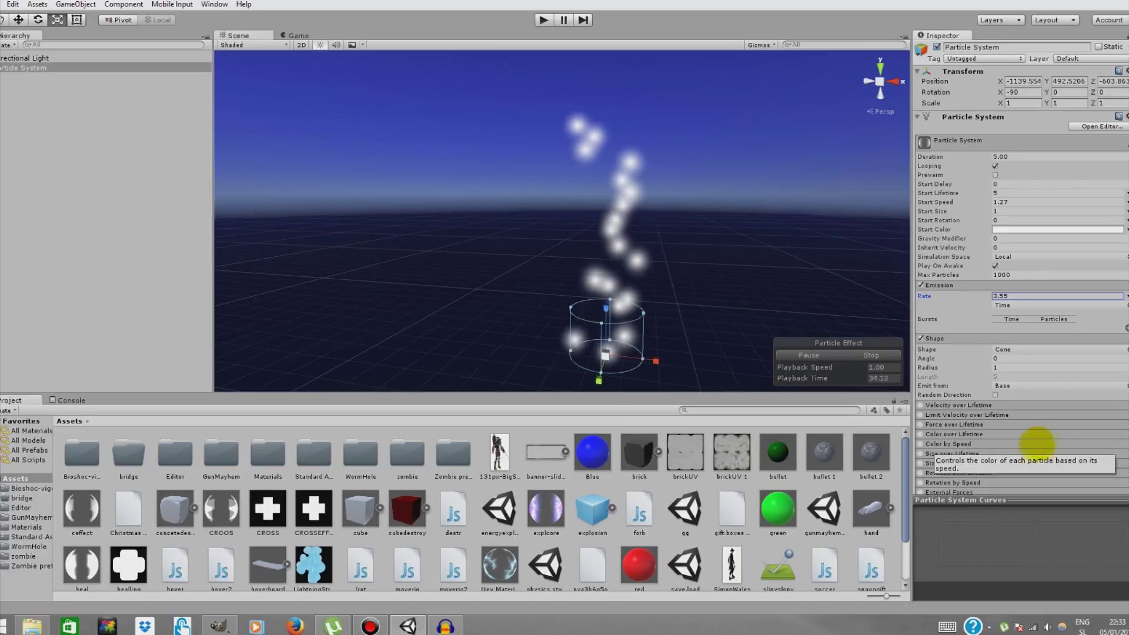
Assign the ceffect material to the particle system's Renderer.
scroll(1023, 459, down, 4)
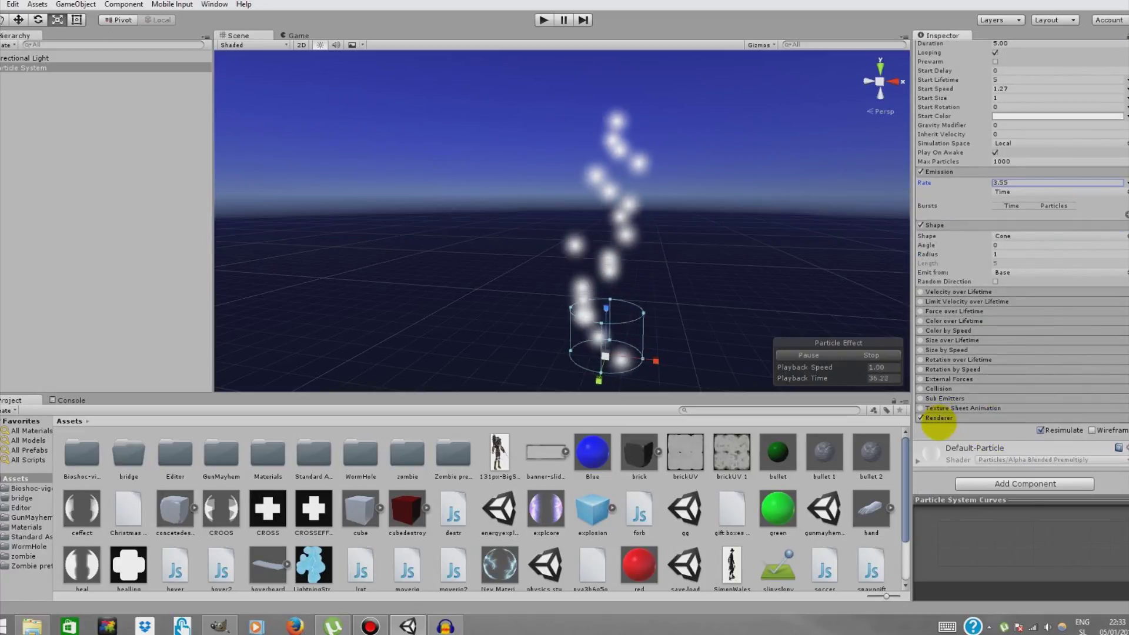
click(939, 417)
scroll(996, 449, down, 4)
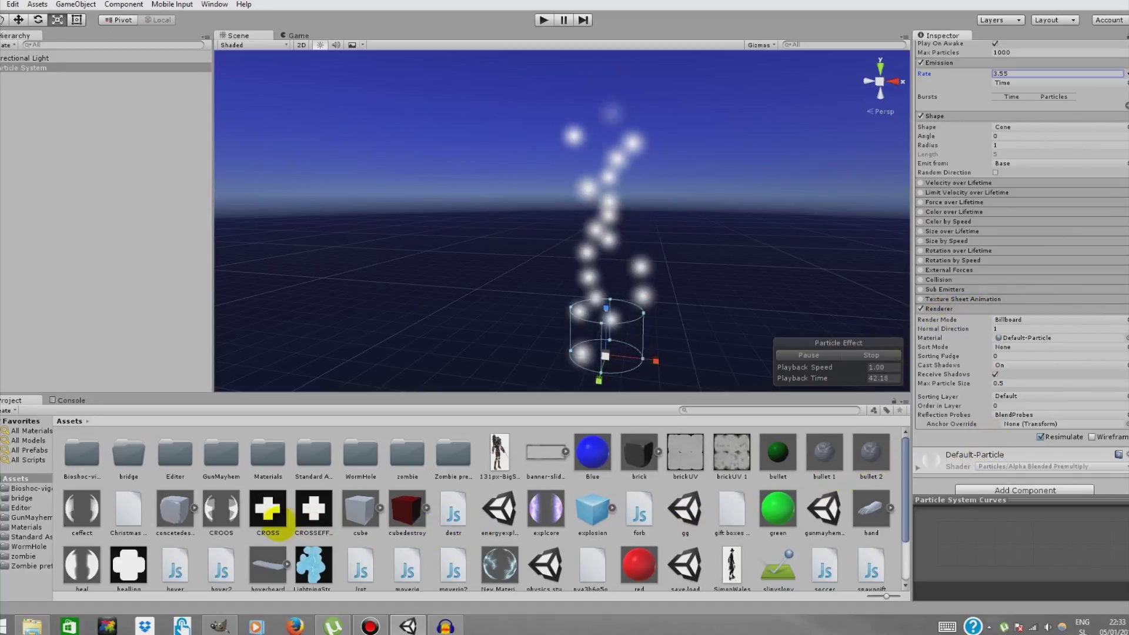
click(221, 509)
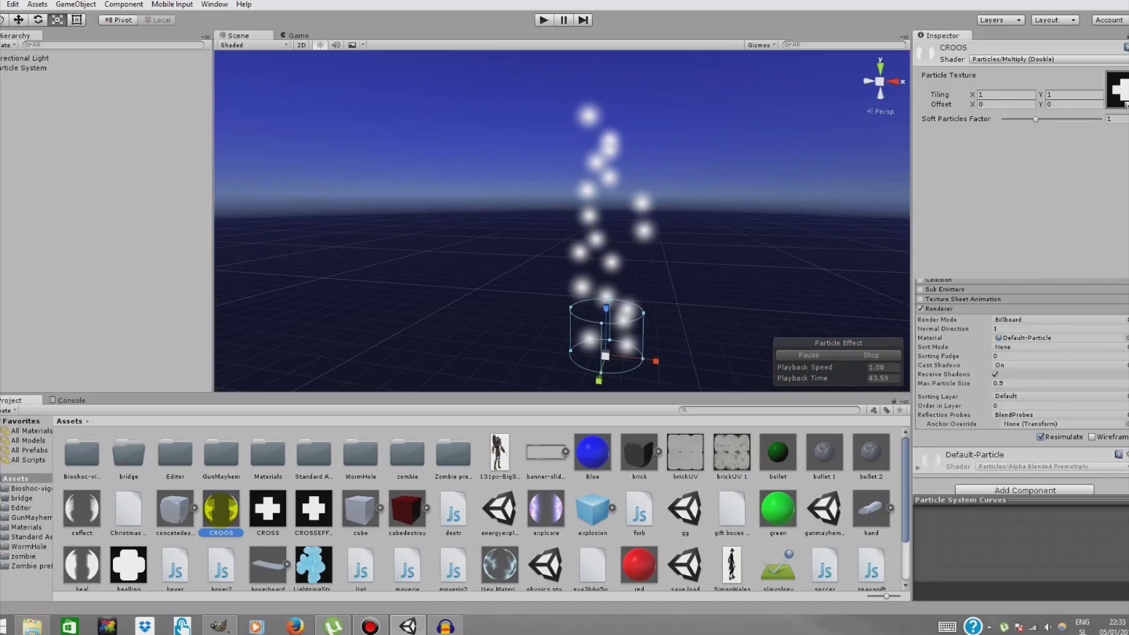
click(612, 294)
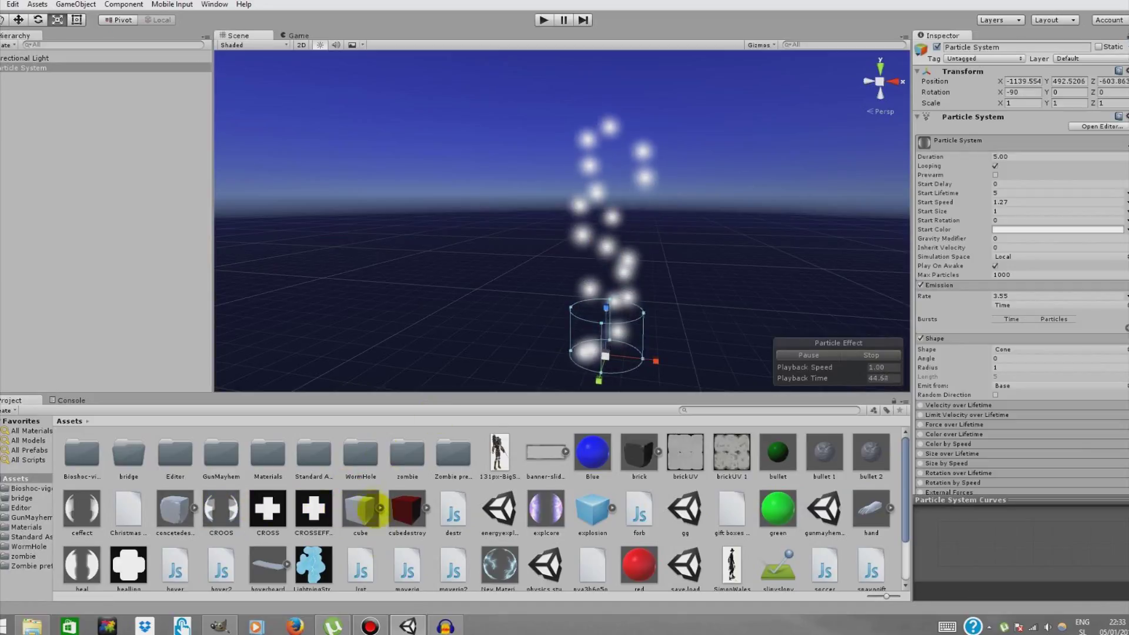
scroll(122, 532, down, 1)
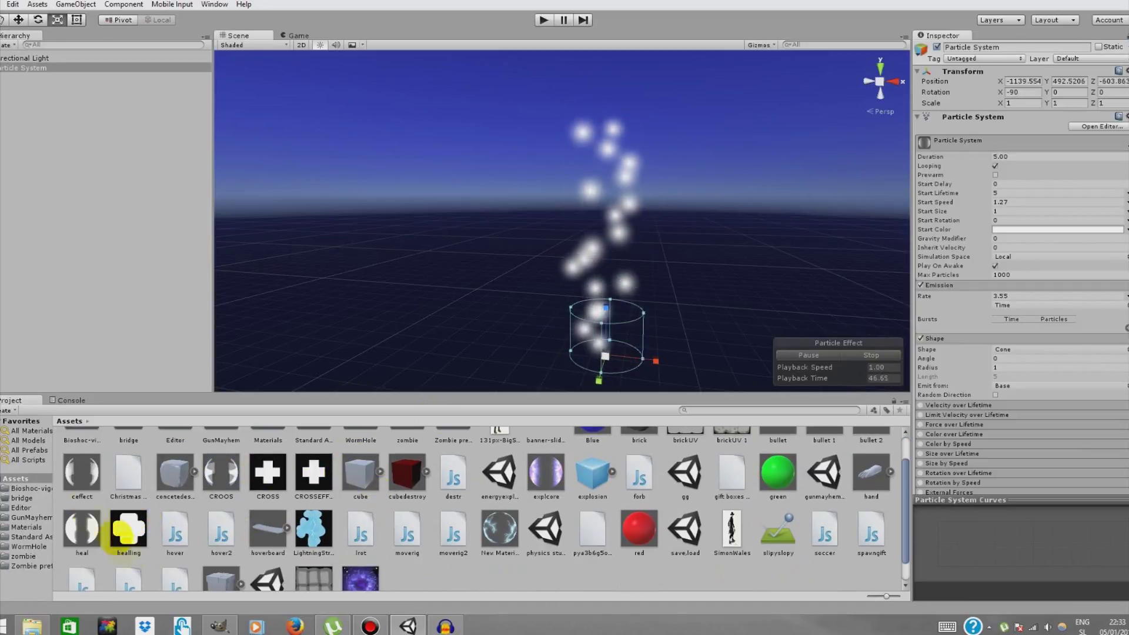
scroll(952, 400, down, 5)
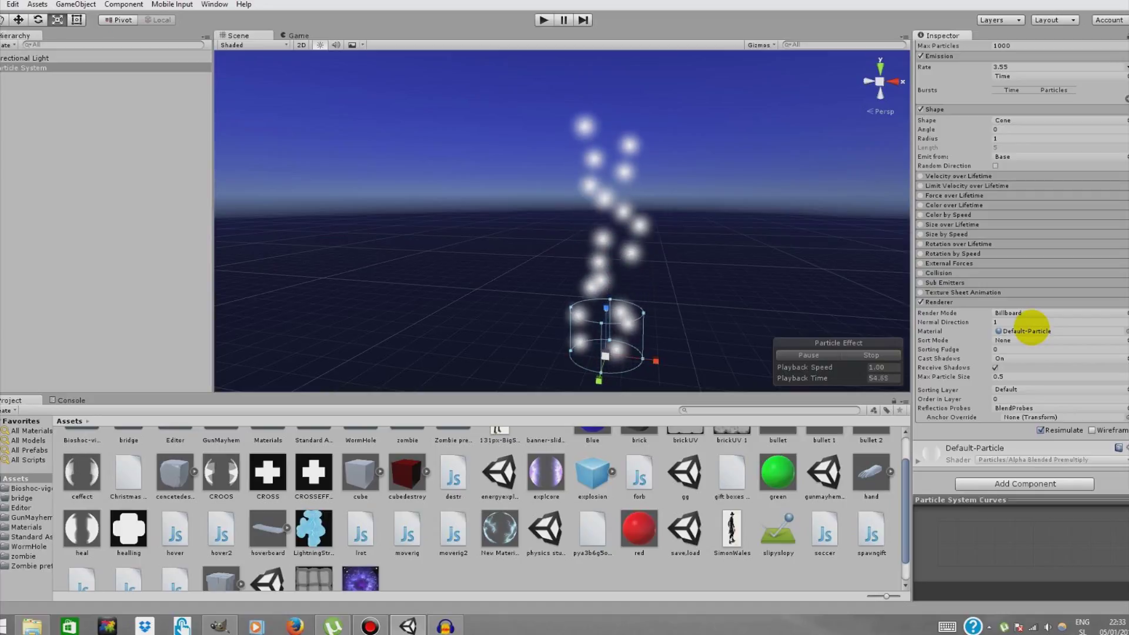
mouse_move(1030, 329)
mouse_down()
mouse_move(1030, 361)
mouse_move(1029, 332)
mouse_up()
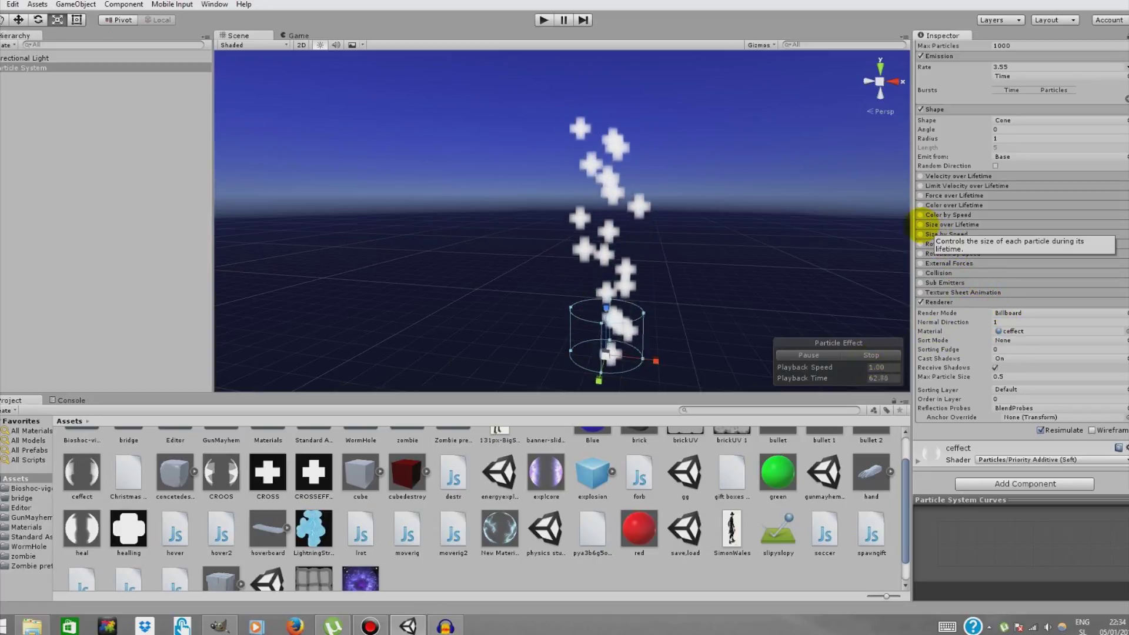
Enable Size over Lifetime and give it a descending size curve that starts at 3.
click(920, 225)
click(941, 224)
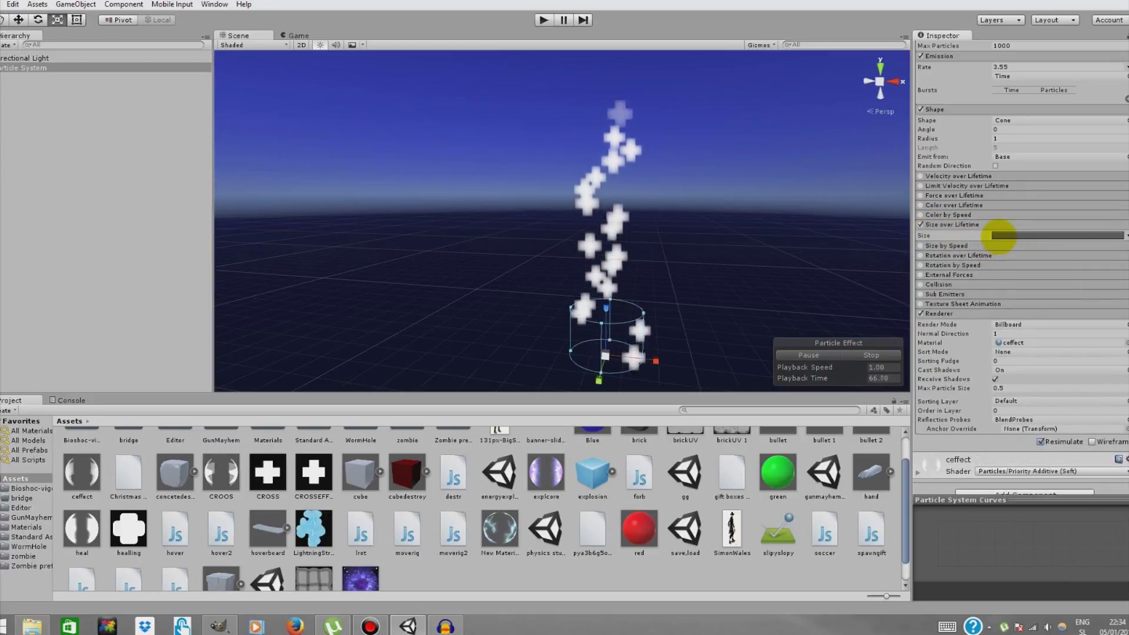
click(998, 235)
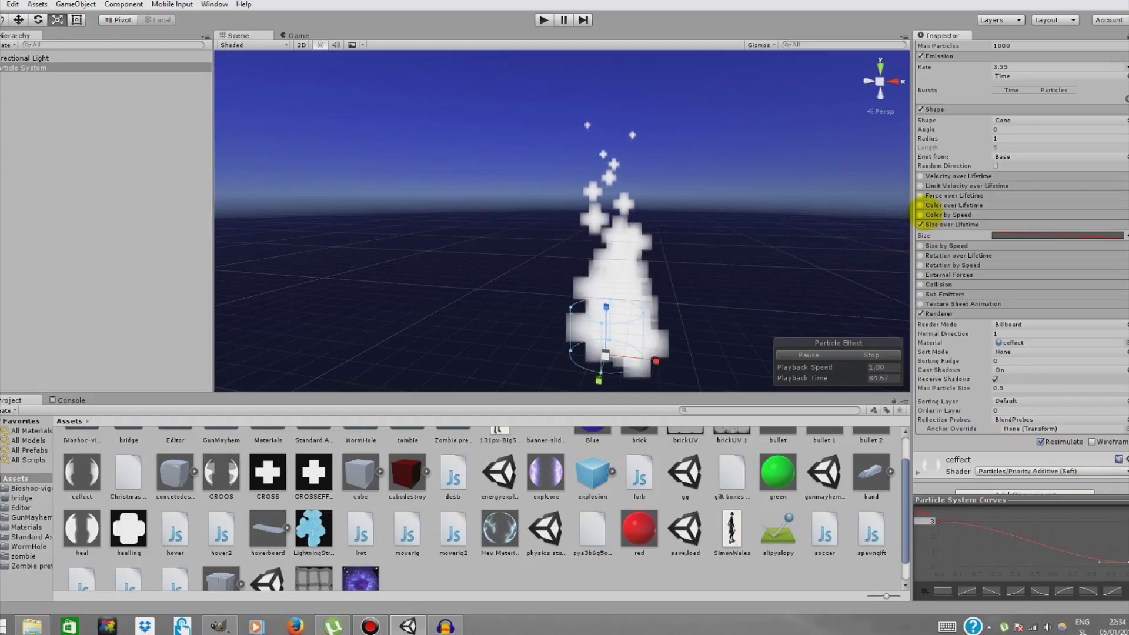
Enable Color over Lifetime and lower the alpha at the gradient's 100% location so the particles fade to transparent.
click(921, 205)
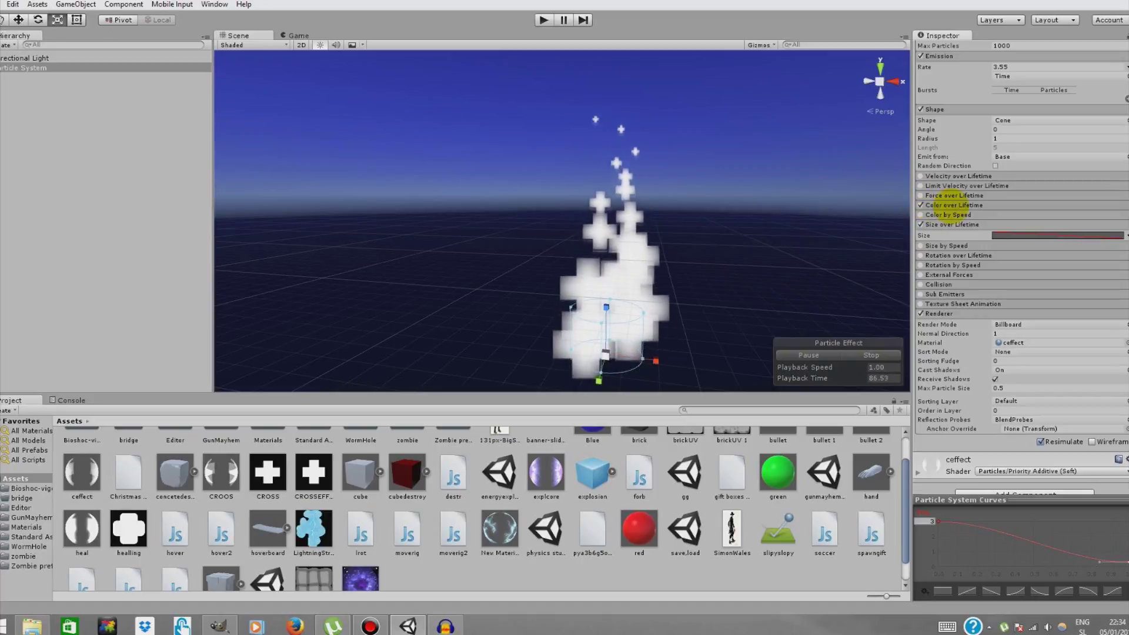
click(952, 205)
click(1034, 216)
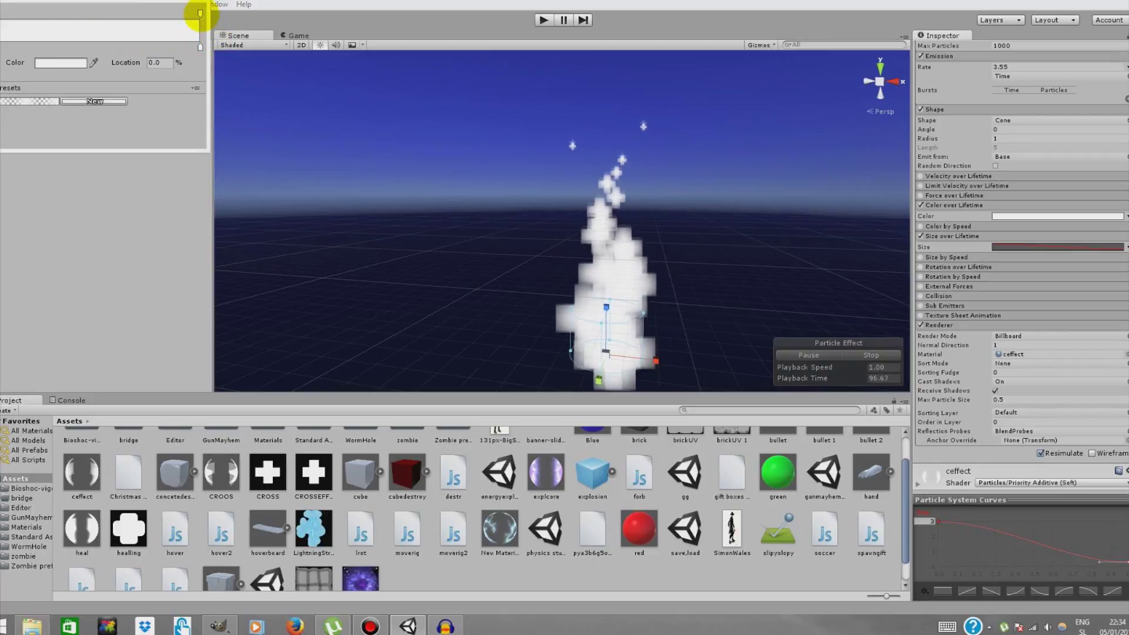
click(200, 13)
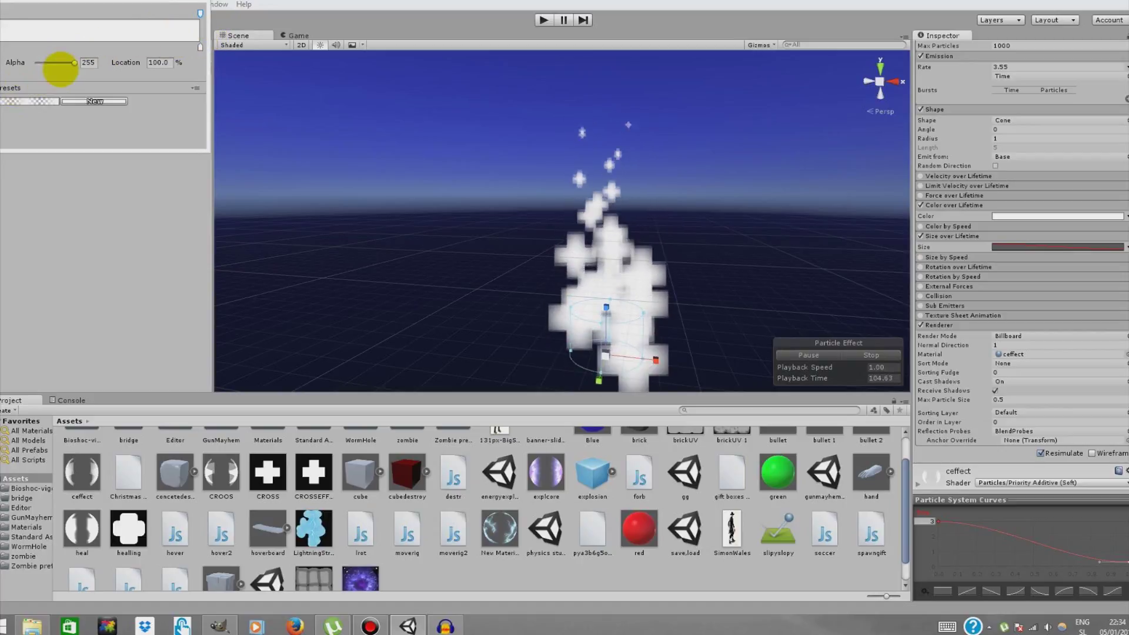
drag(74, 63, 12, 65)
key(Escape)
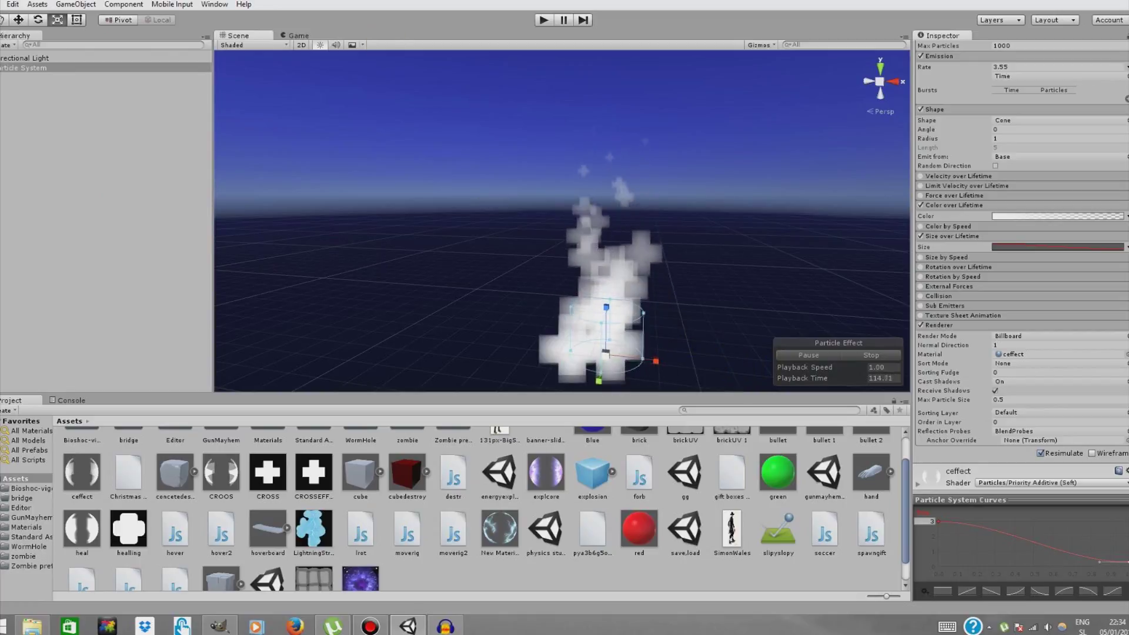
Duplicate the particle system and make the copy a child of the original.
right_click(44, 67)
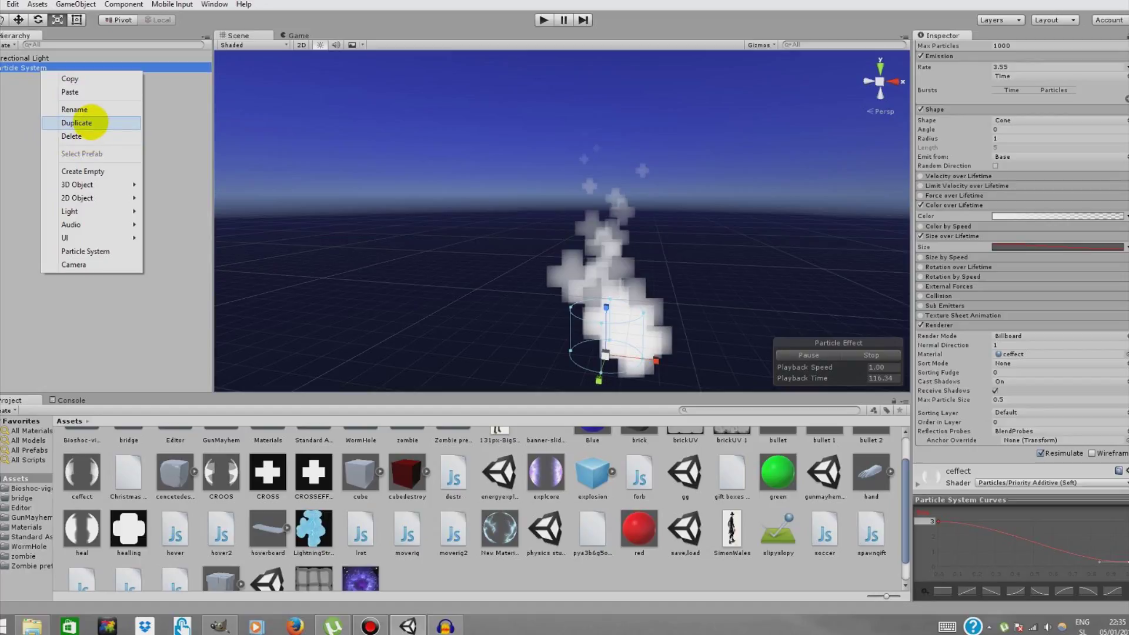
click(89, 122)
drag(51, 63, 58, 77)
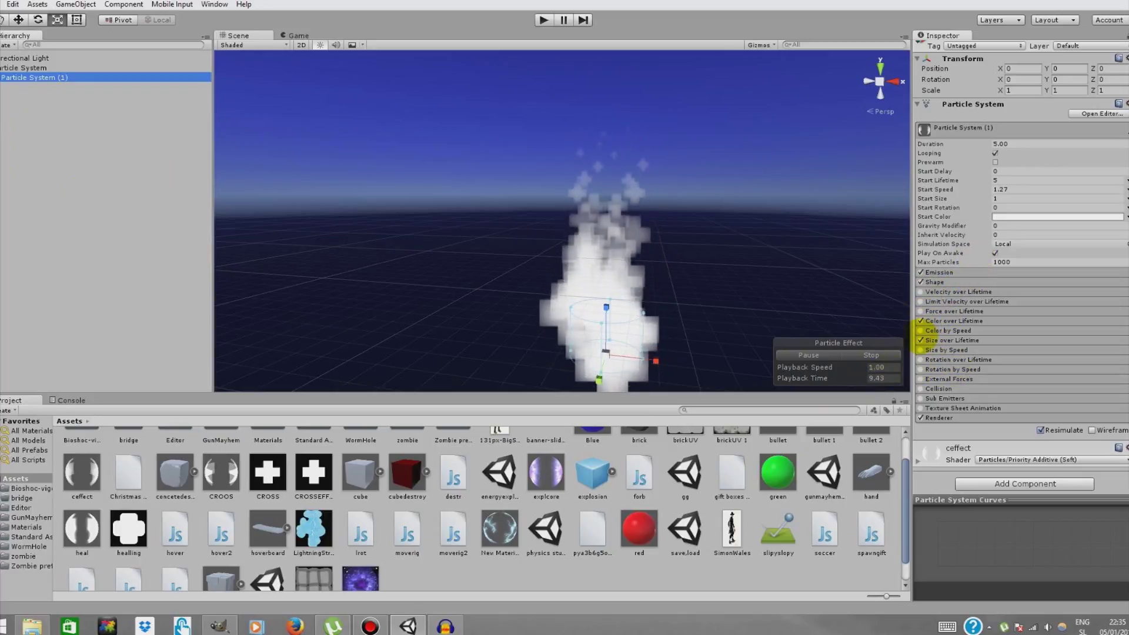
Disable Size over Lifetime on the child particle system and expand its Renderer settings.
click(921, 340)
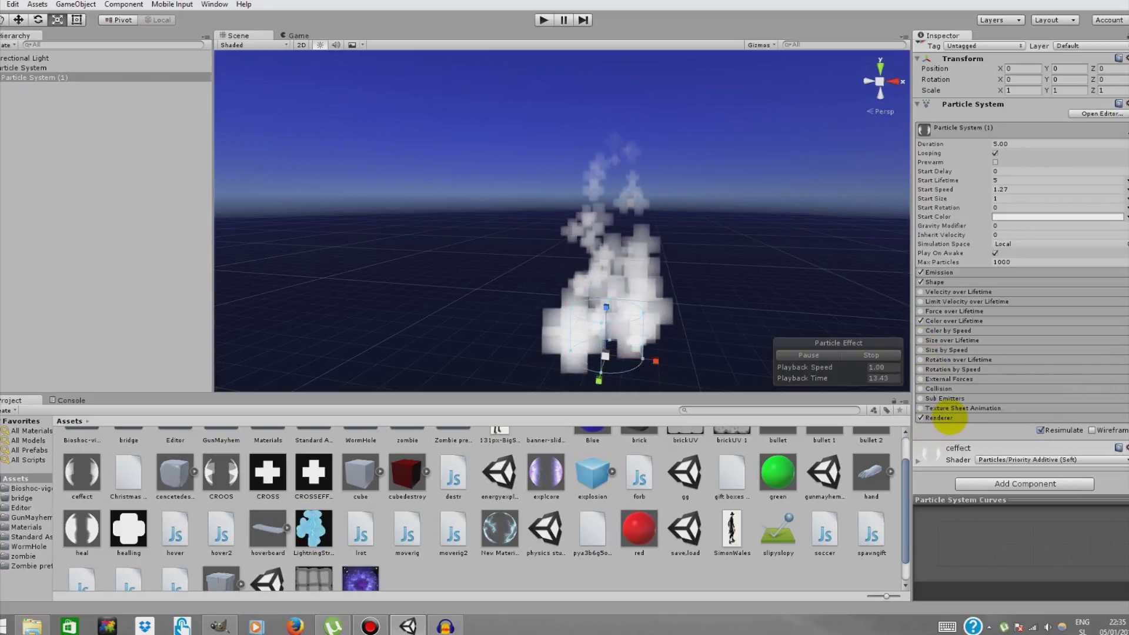
click(948, 418)
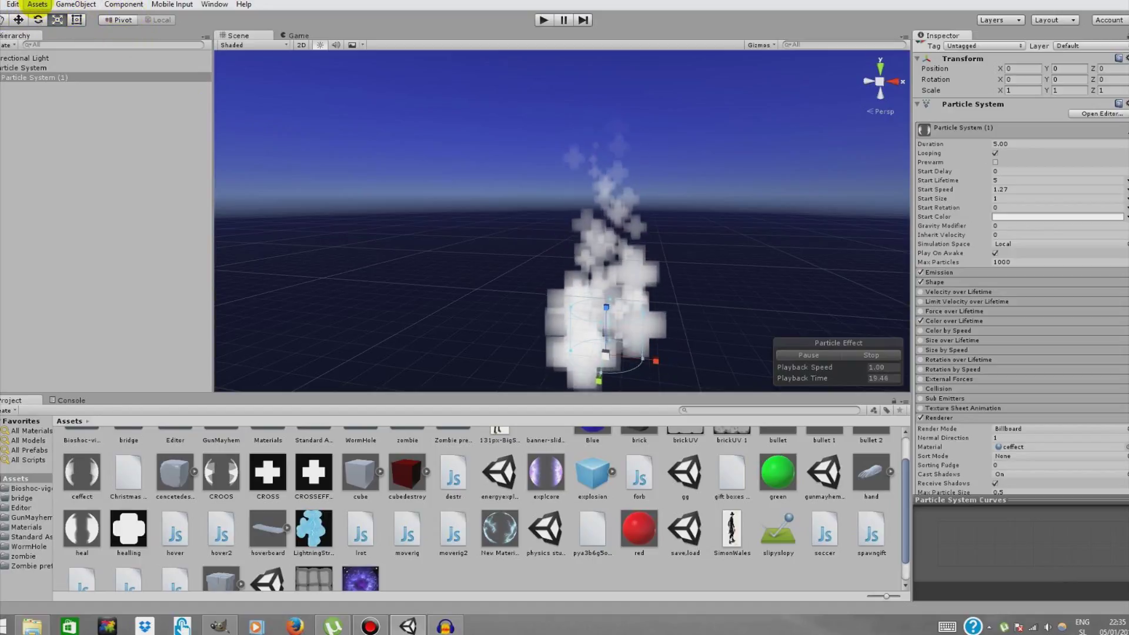
click(37, 4)
mouse_move(86, 87)
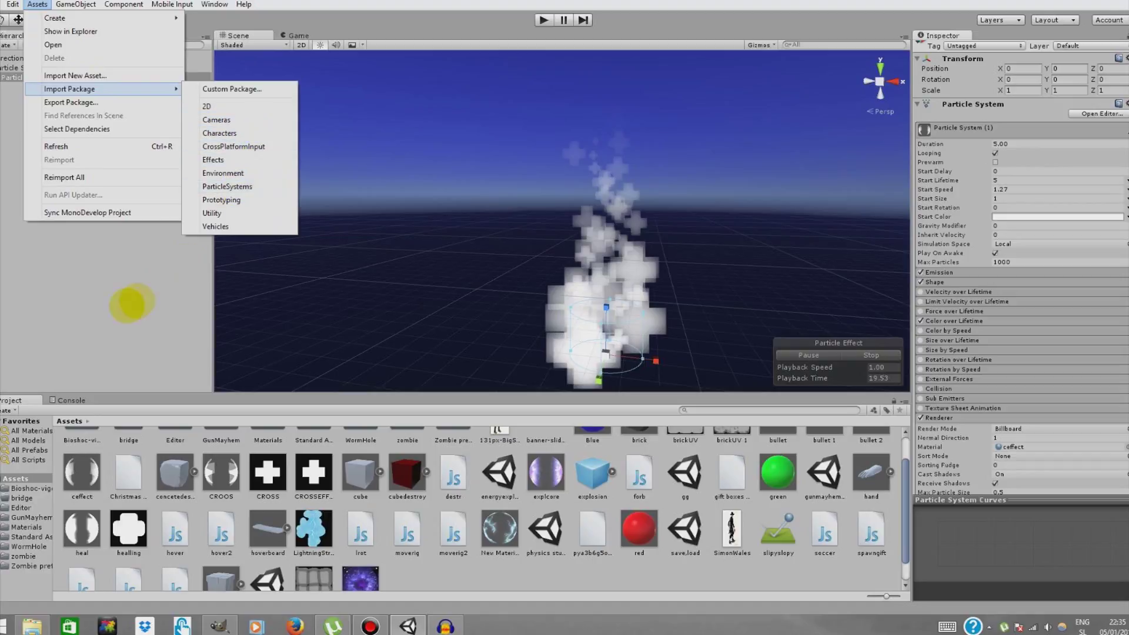
click(130, 303)
click(23, 77)
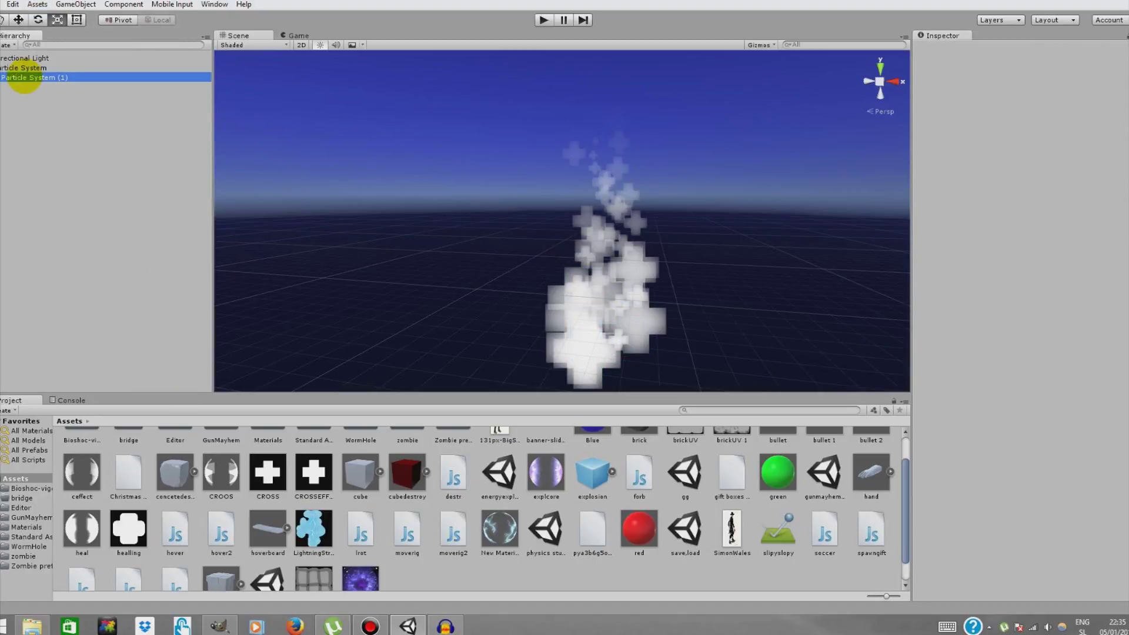
List all materials in the project and assign ParticleFirework as the child particle system's Renderer material.
scroll(1071, 403, down, 5)
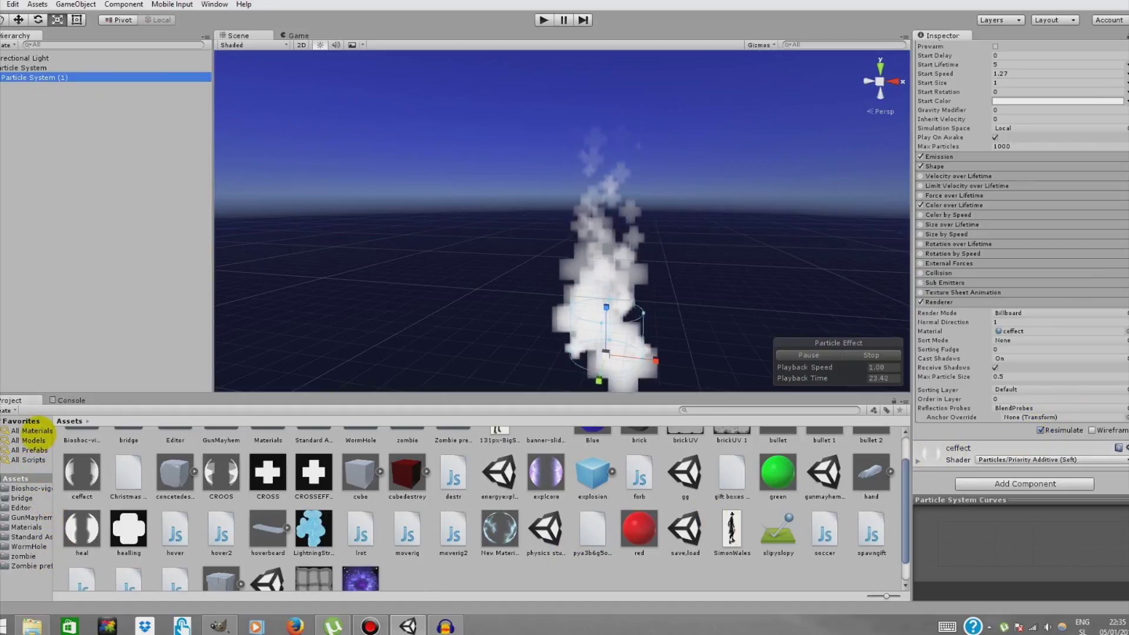
click(32, 430)
scroll(373, 538, down, 3)
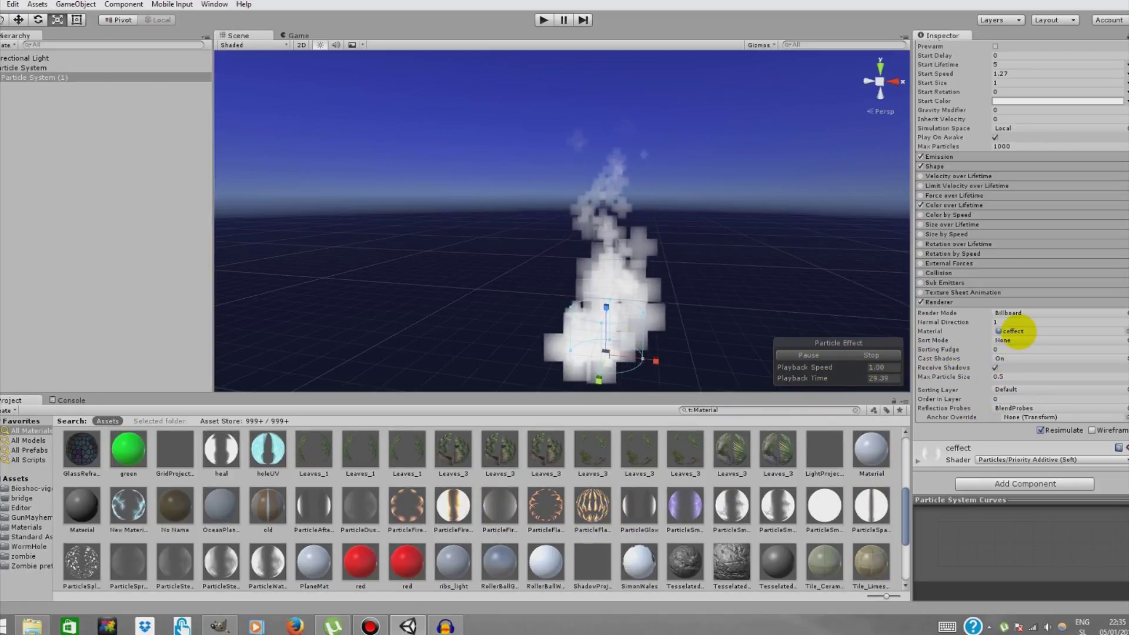
click(1019, 331)
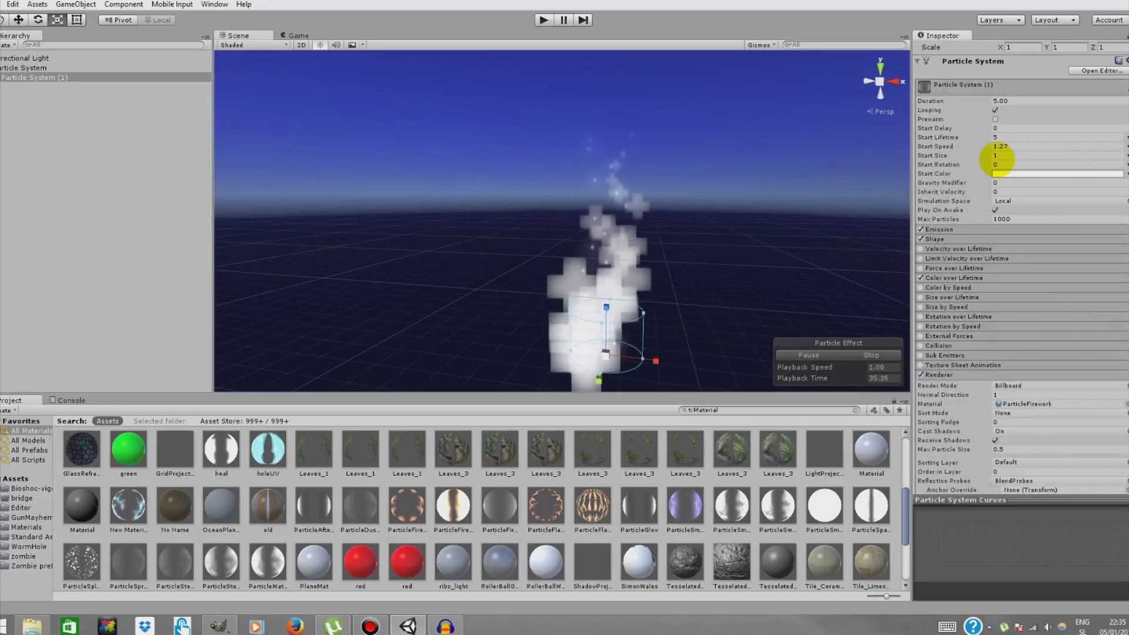
Set the child firework particle system's Start Lifetime to 5.92 and its Start Color to cyan 00FFDFFF.
scroll(994, 156, up, 3)
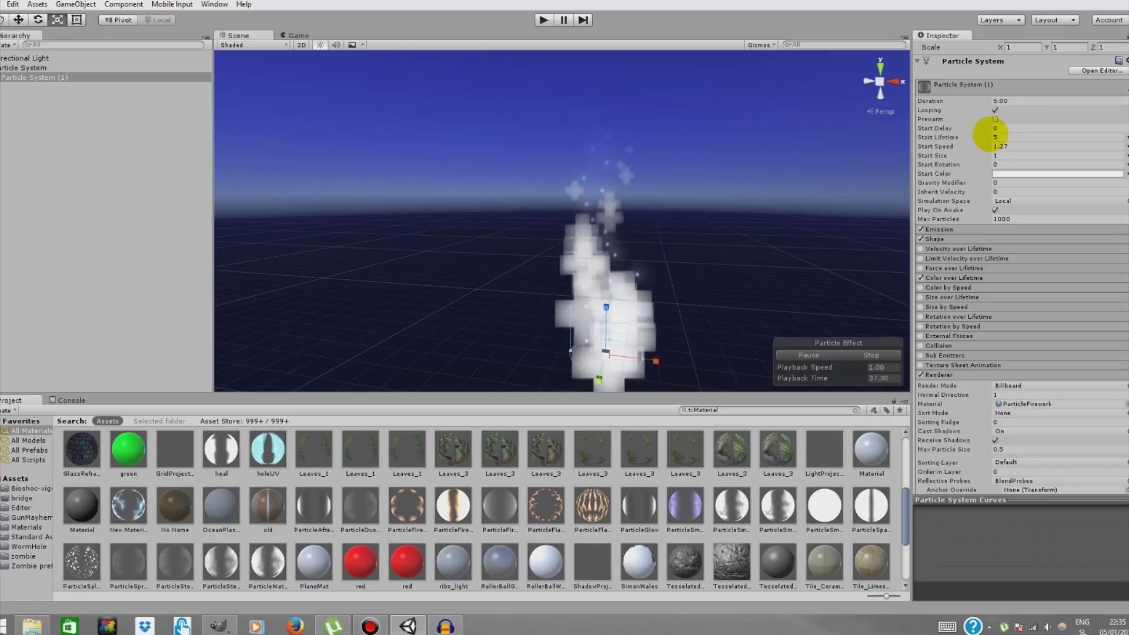
drag(990, 134, 996, 136)
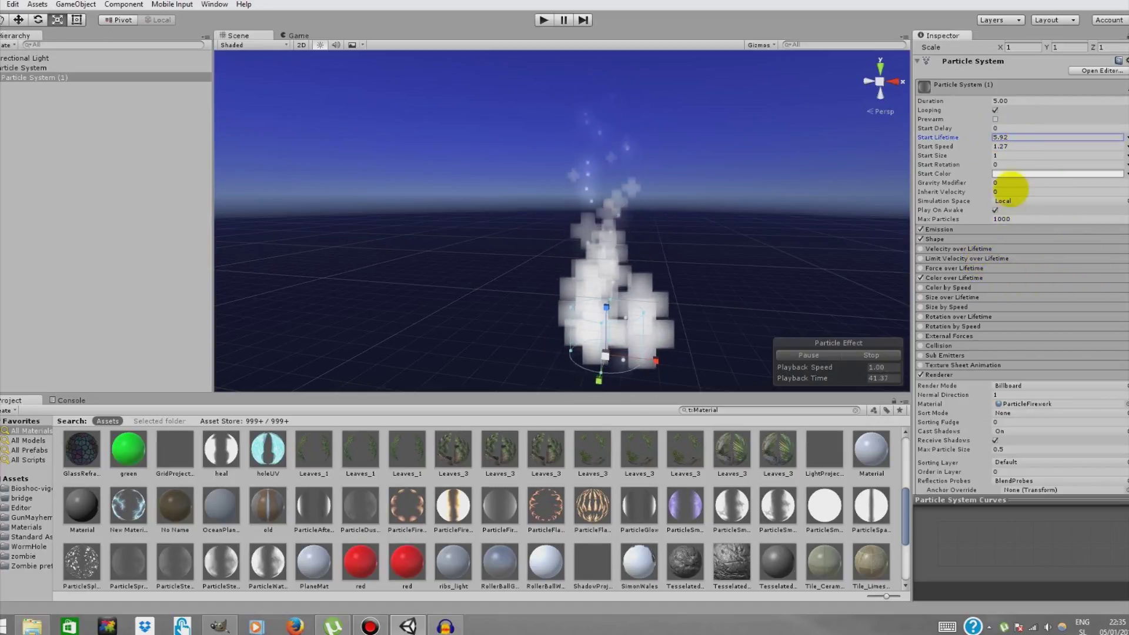
click(1008, 172)
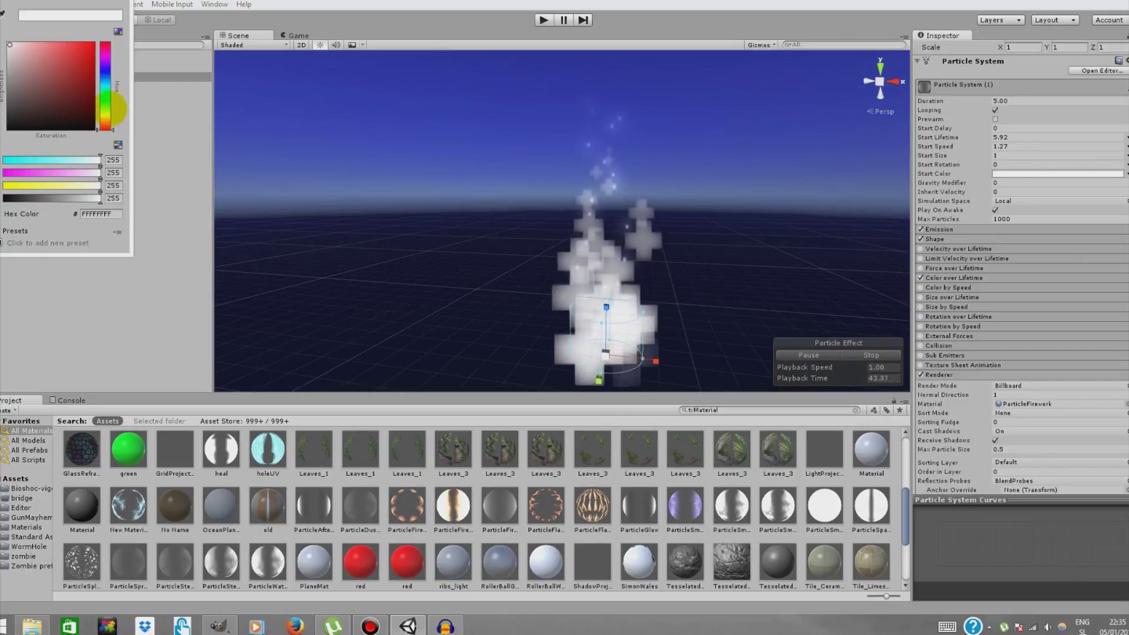
mouse_move(106, 109)
mouse_down()
mouse_move(114, 84)
mouse_move(93, 46)
mouse_move(107, 31)
mouse_up()
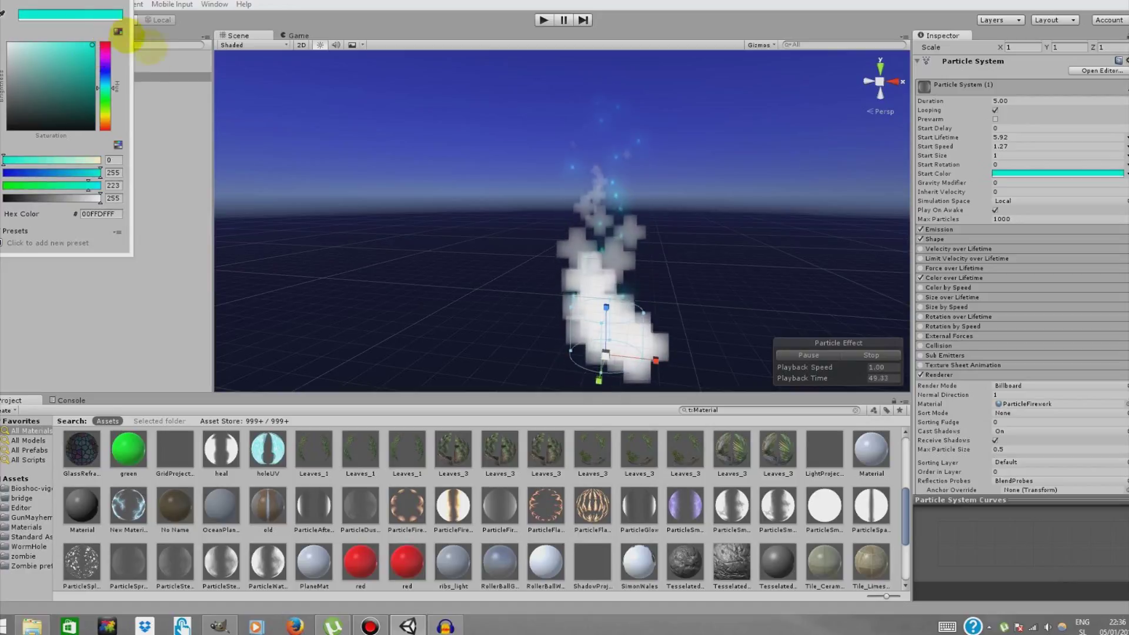
click(710, 388)
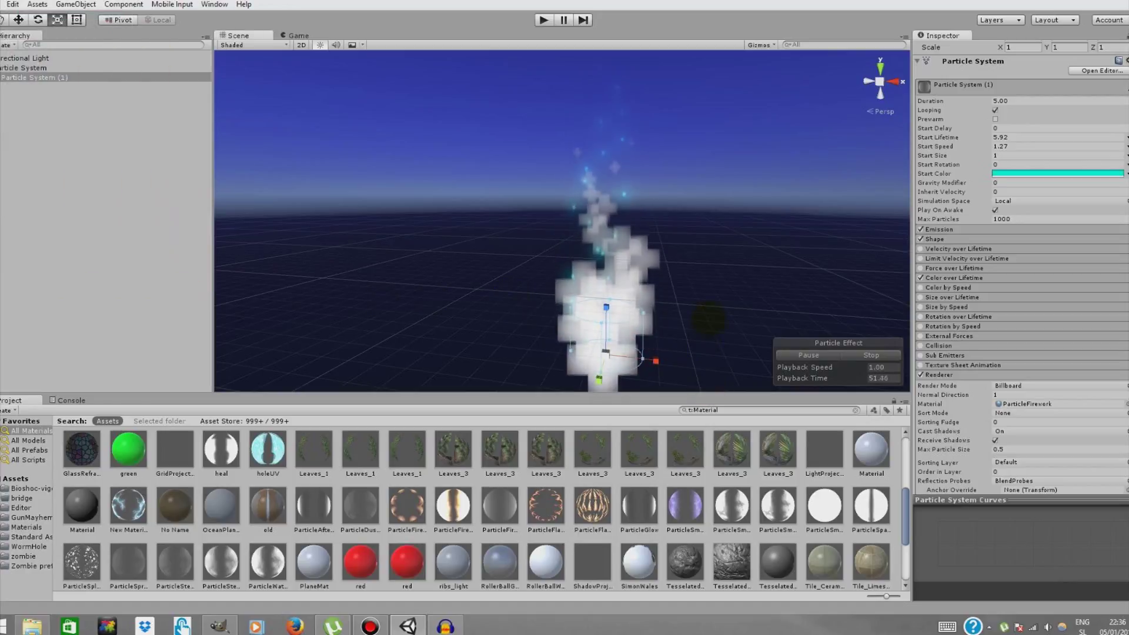
Set the parent cross particle system's Start Color to green 00FF41FF.
click(52, 68)
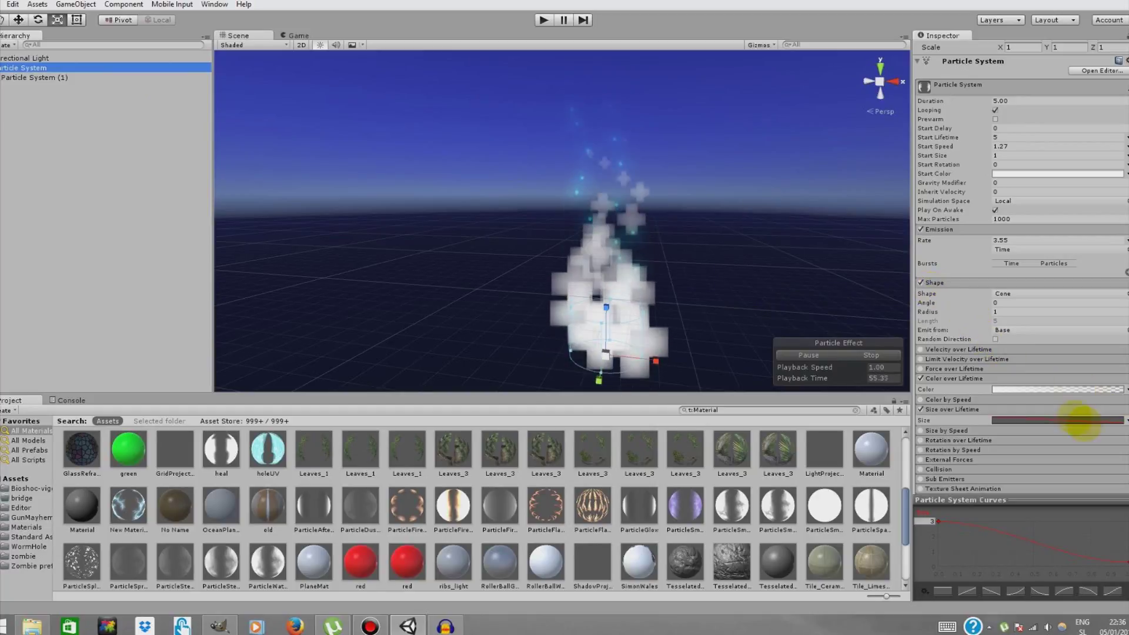
click(1010, 174)
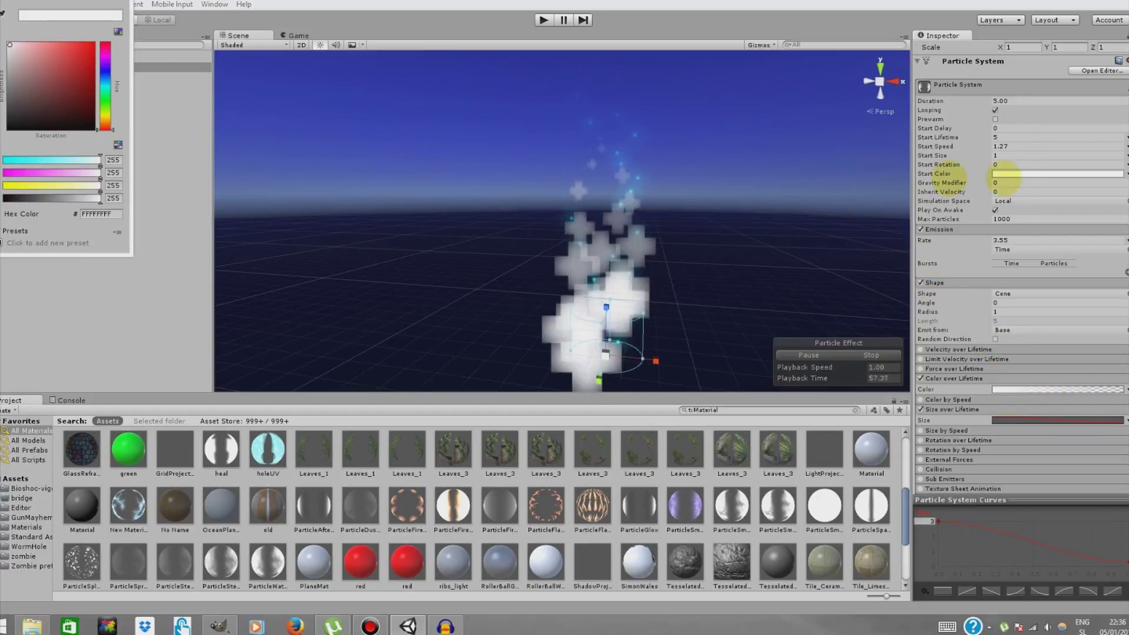
click(112, 98)
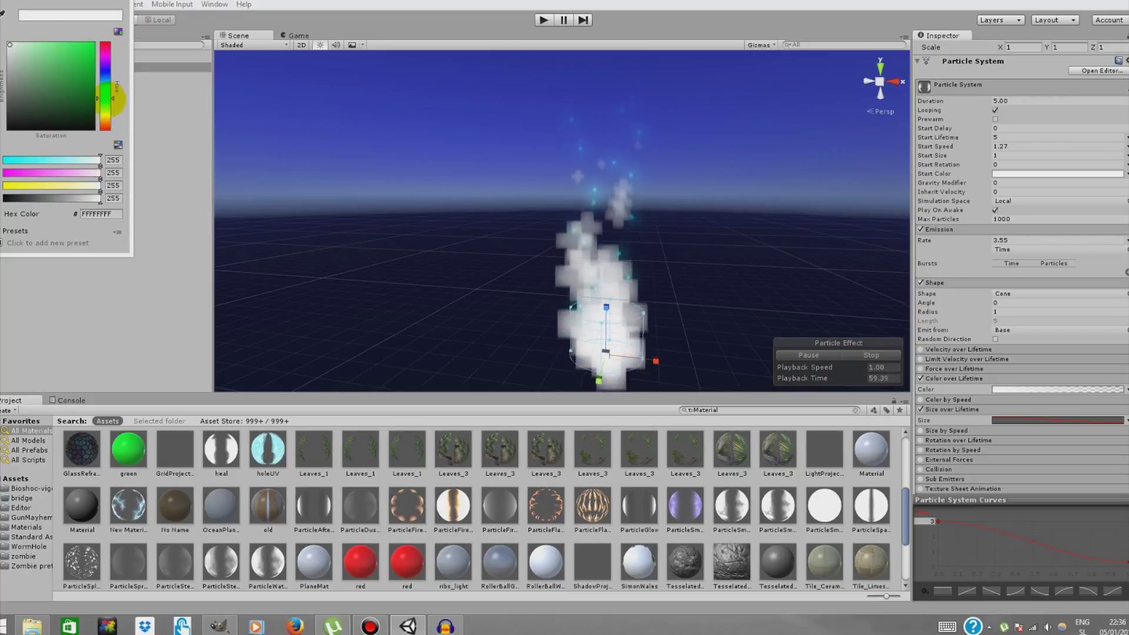
click(92, 45)
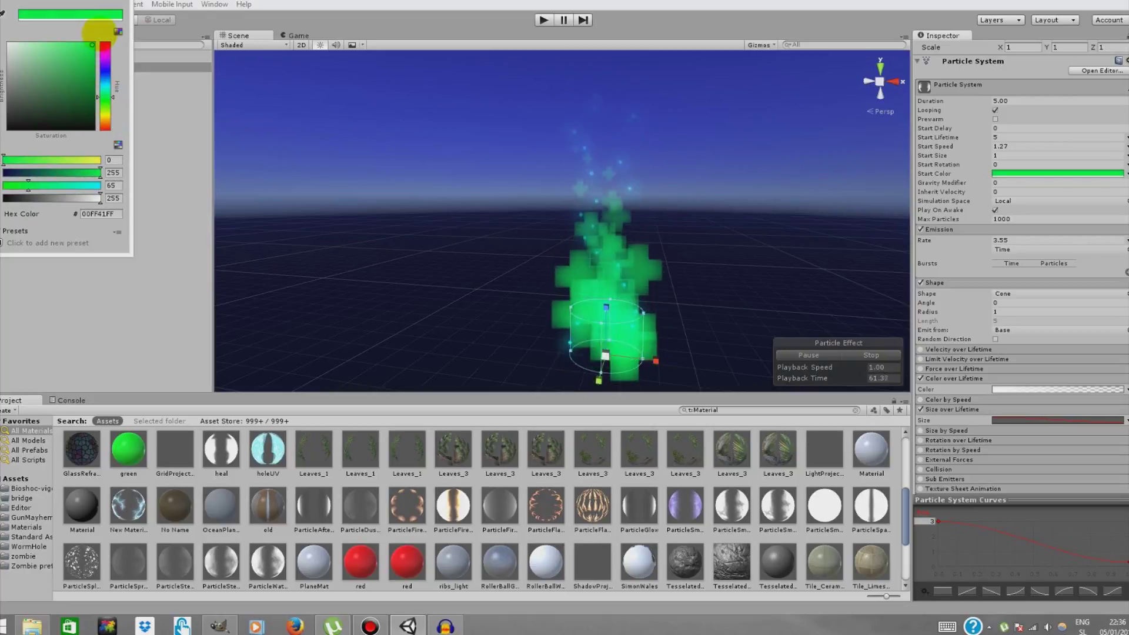
click(197, 125)
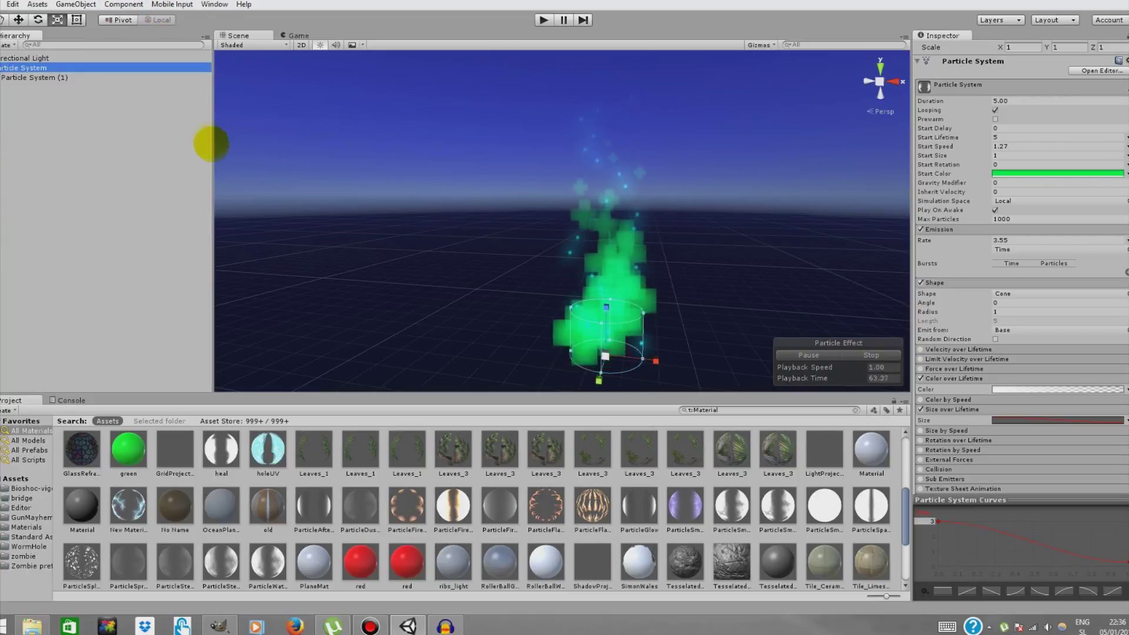
Create a new particle system and make it a child of the original cross particle system.
right_drag(559, 235, 517, 212)
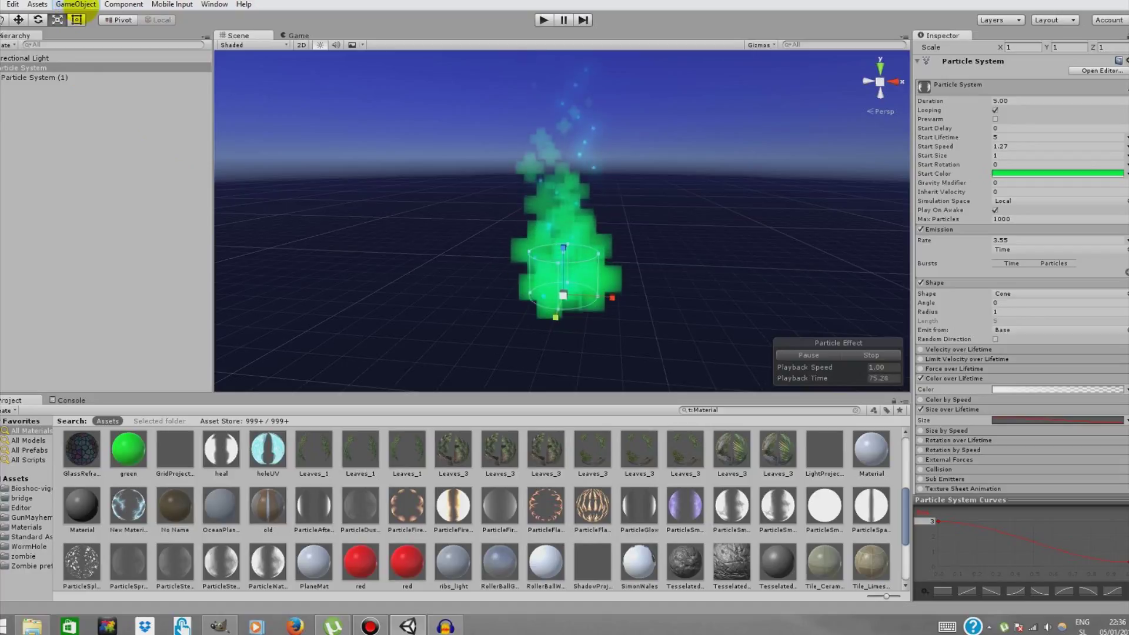
click(75, 6)
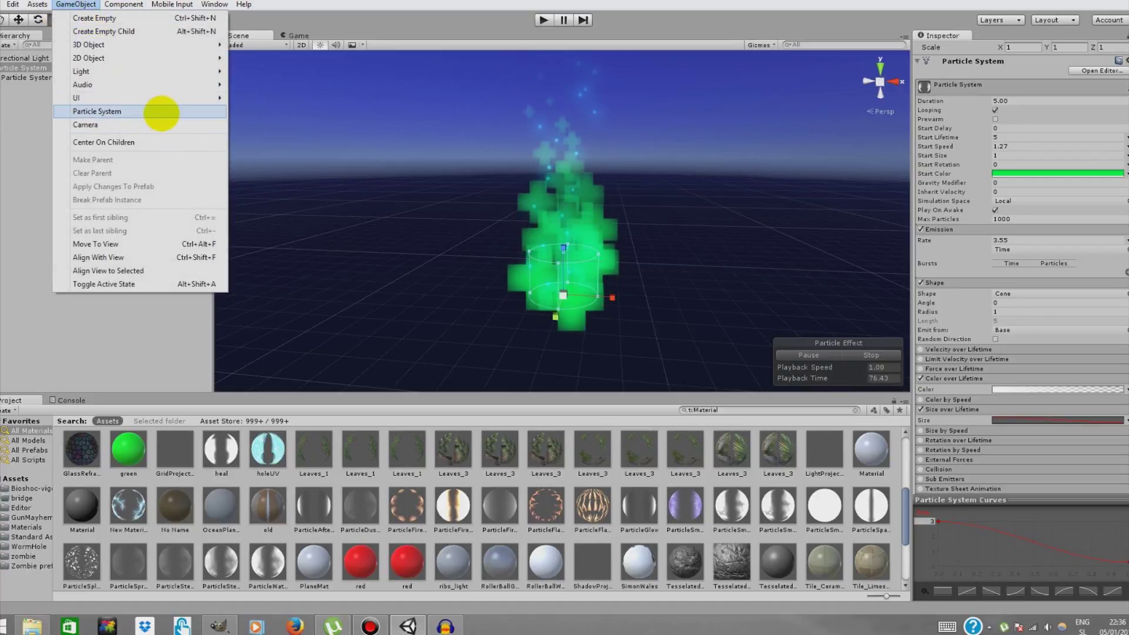
click(160, 112)
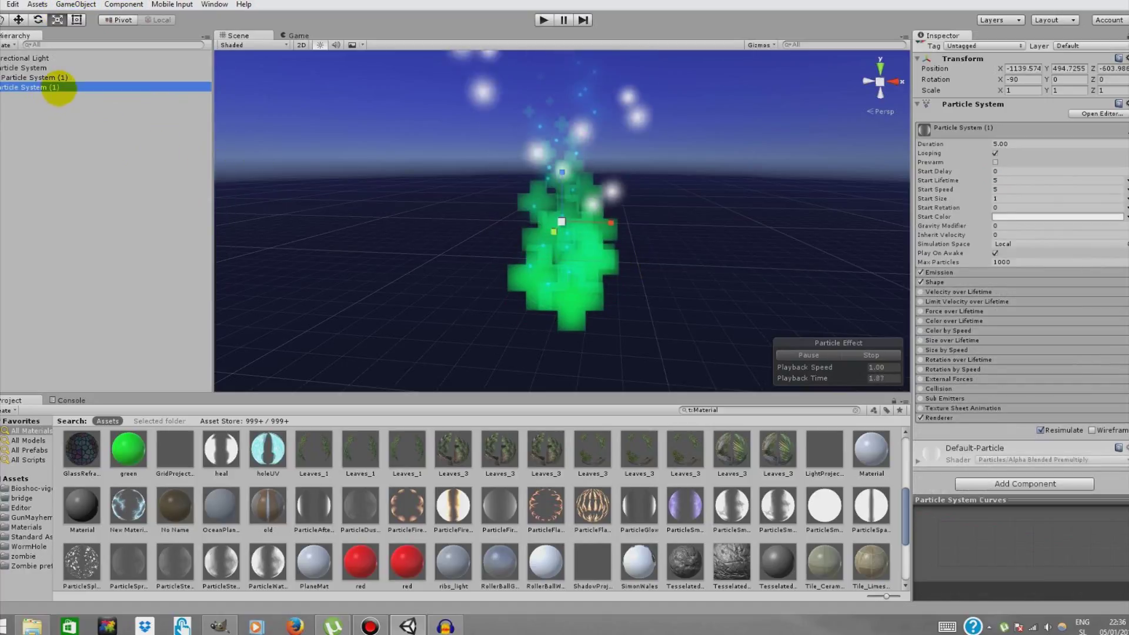
drag(59, 92, 47, 68)
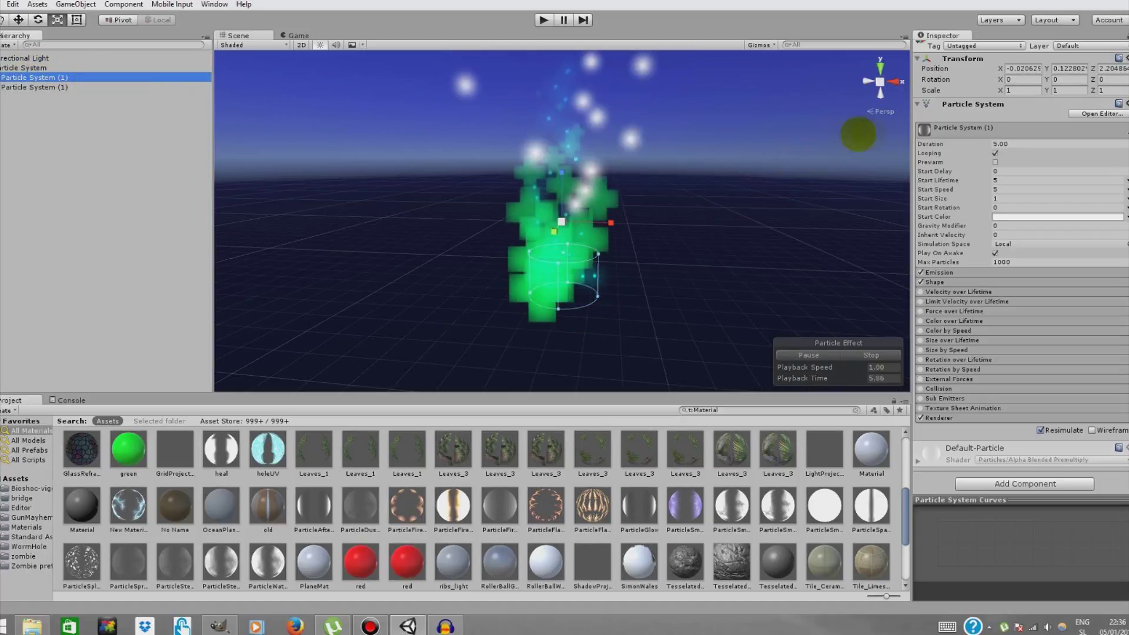
Set the new child particle system's position to 0, 0, 0 and its Start Speed to 0.
click(1023, 68)
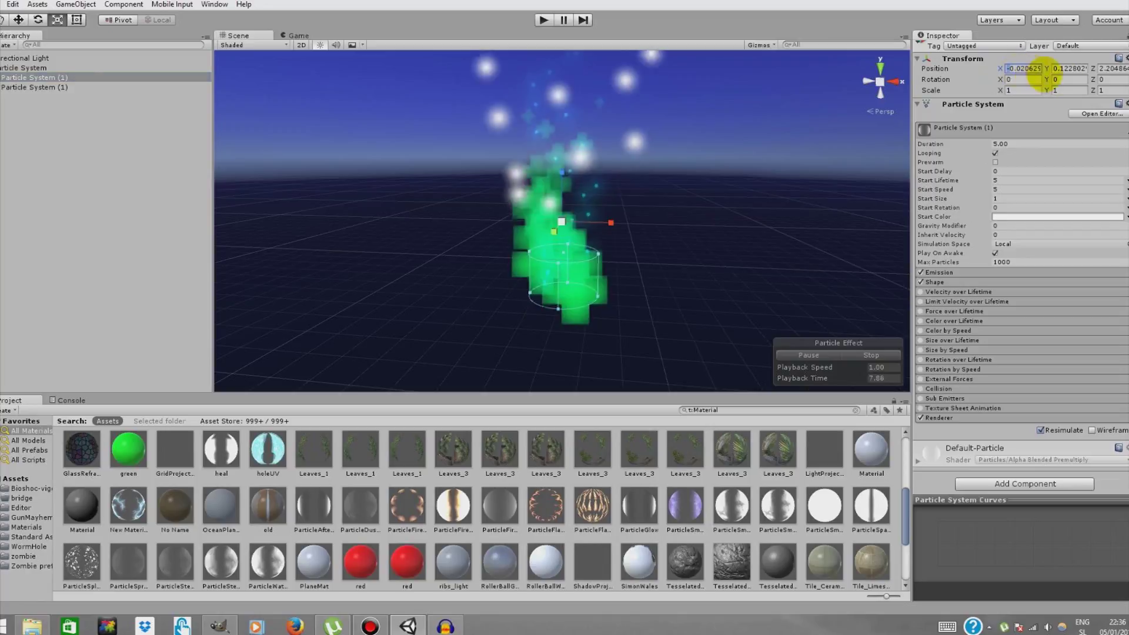
drag(1040, 69, 1075, 75)
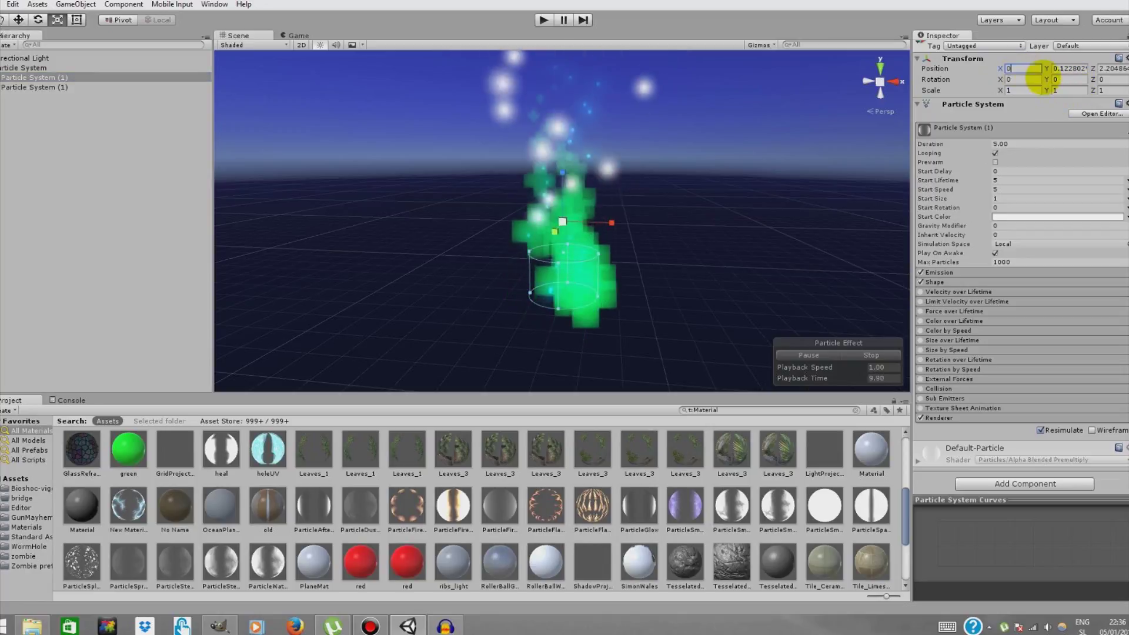
click(1061, 69)
text(0)
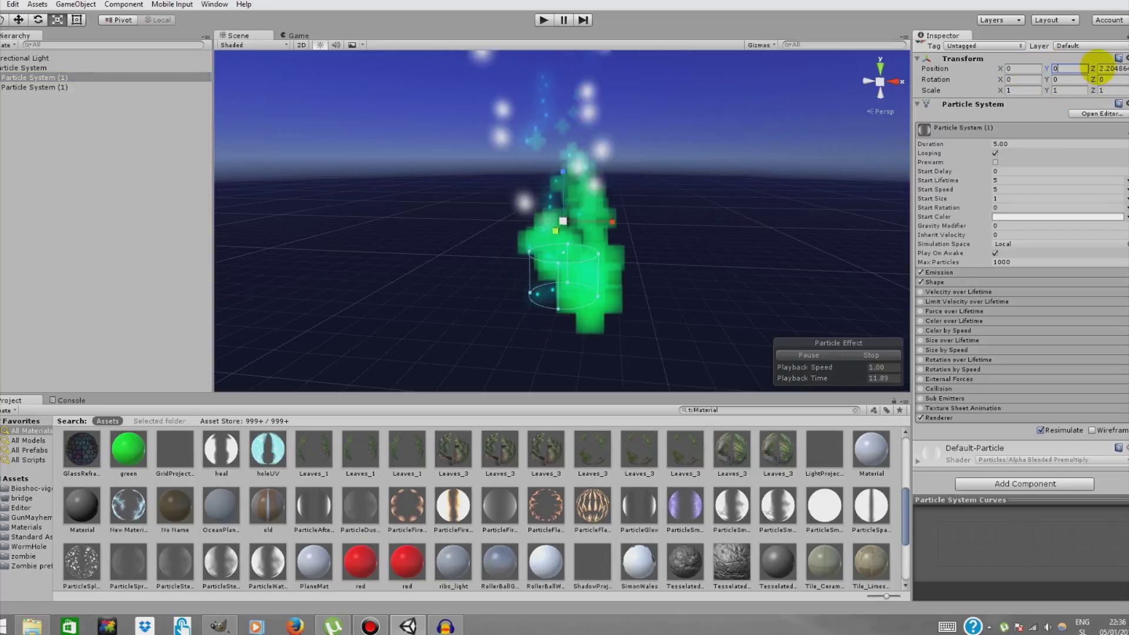
click(1105, 68)
text(0)
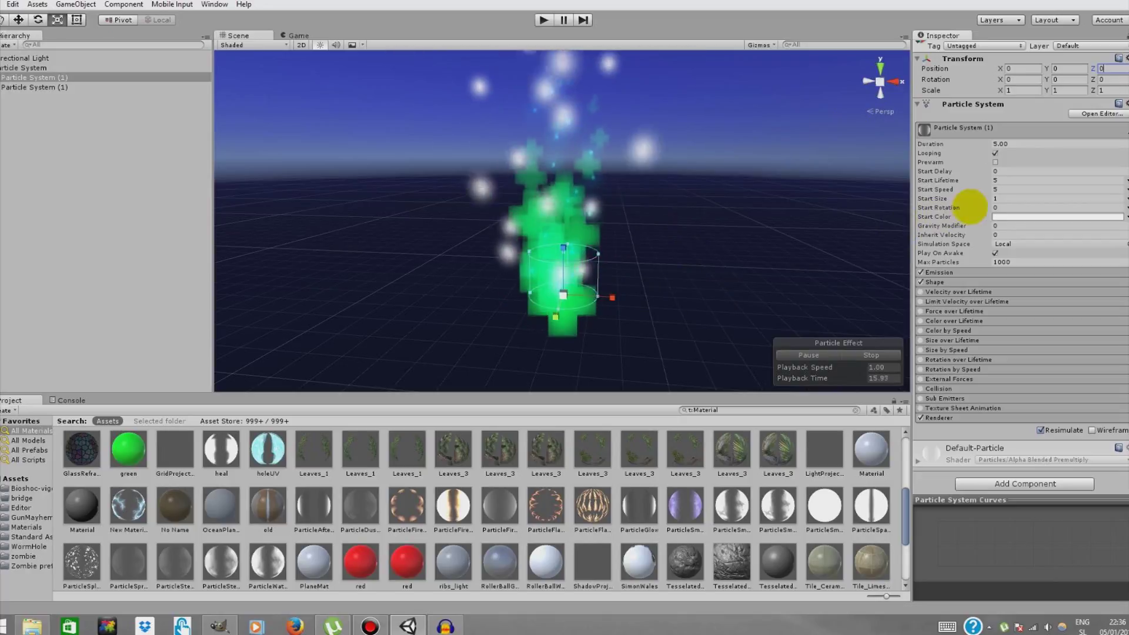
click(983, 188)
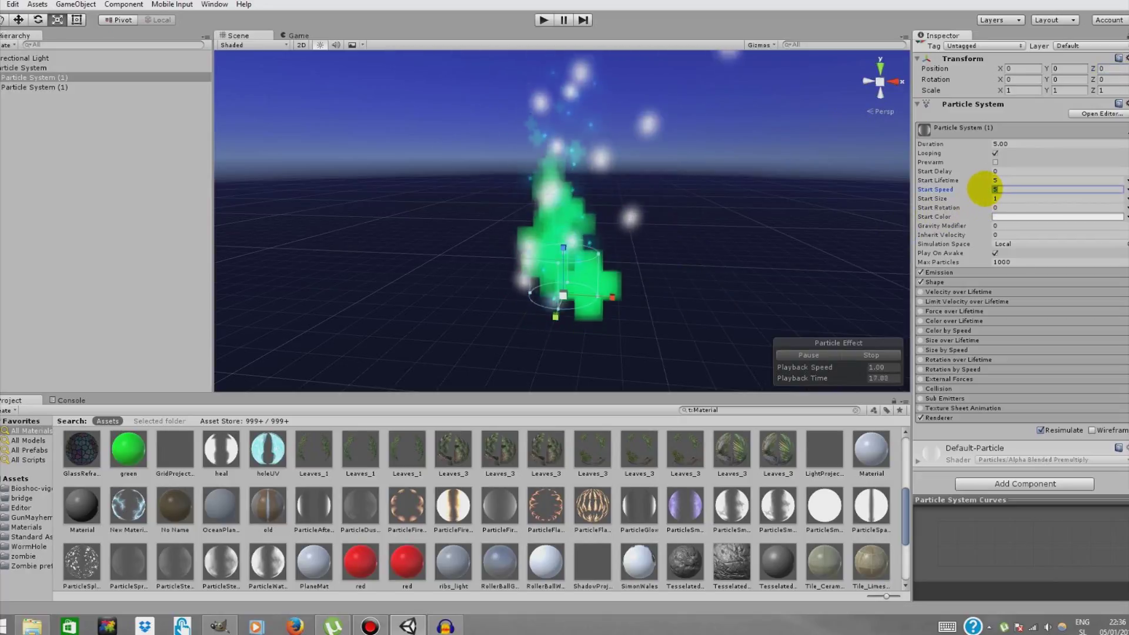
text(0)
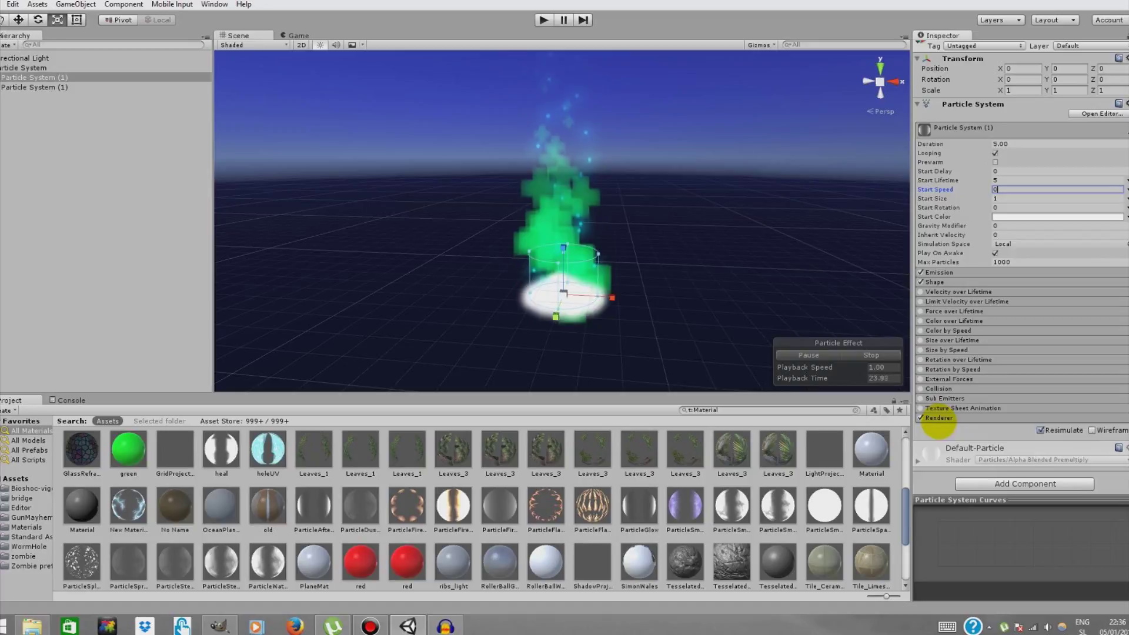
Switch the new particle system's Renderer to Mesh render mode and assign Plane as its mesh.
click(938, 418)
click(1032, 429)
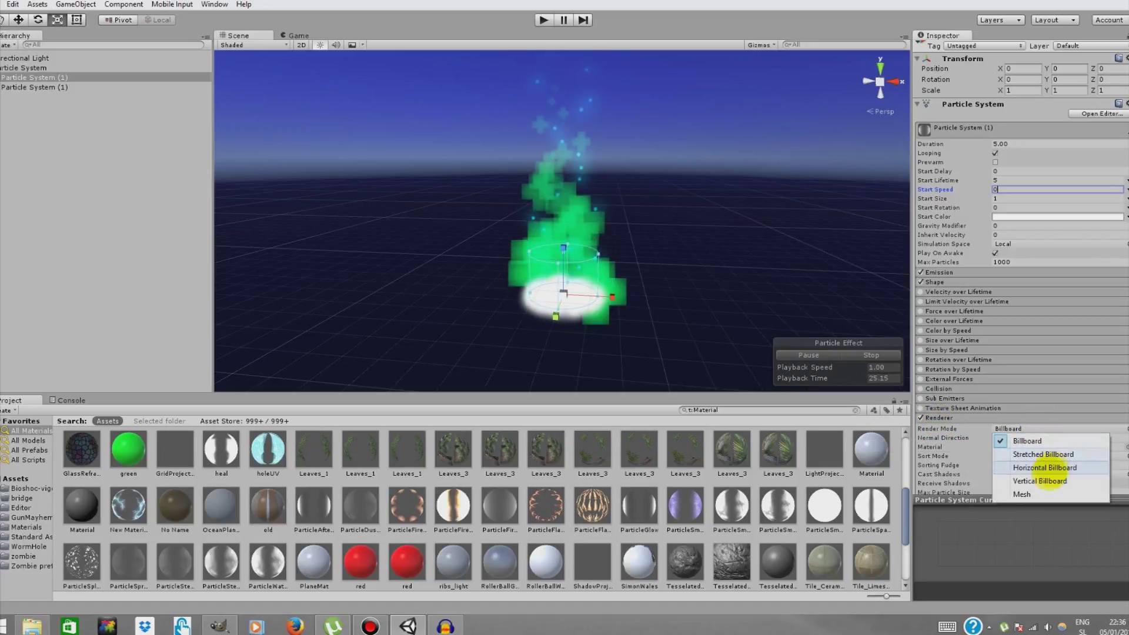
click(1030, 495)
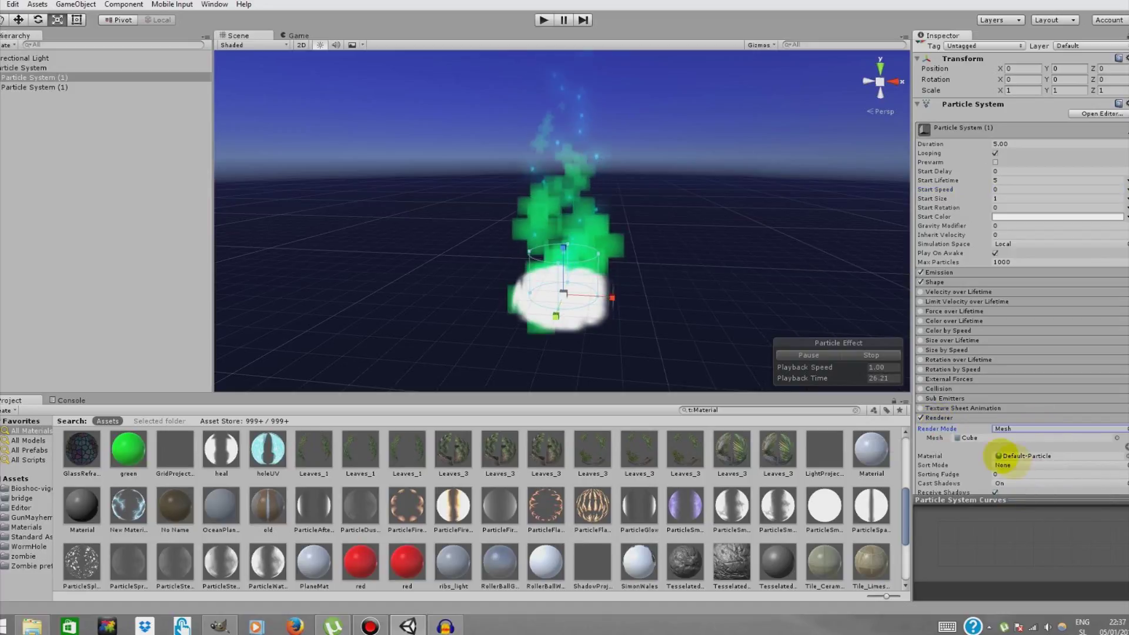
click(969, 439)
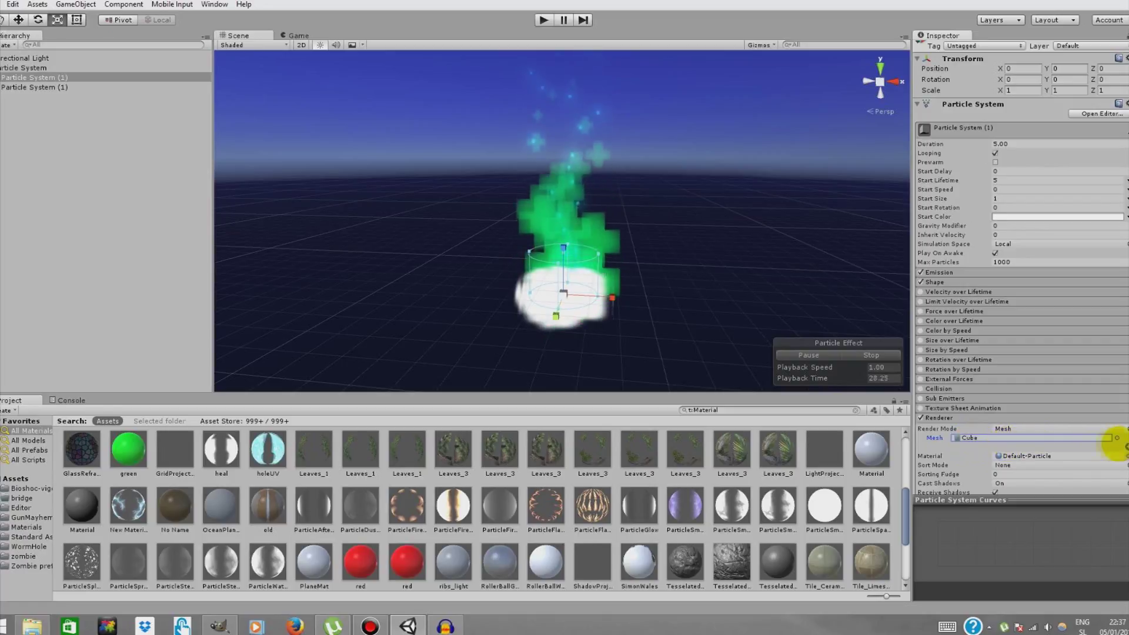
click(1117, 438)
click(63, 118)
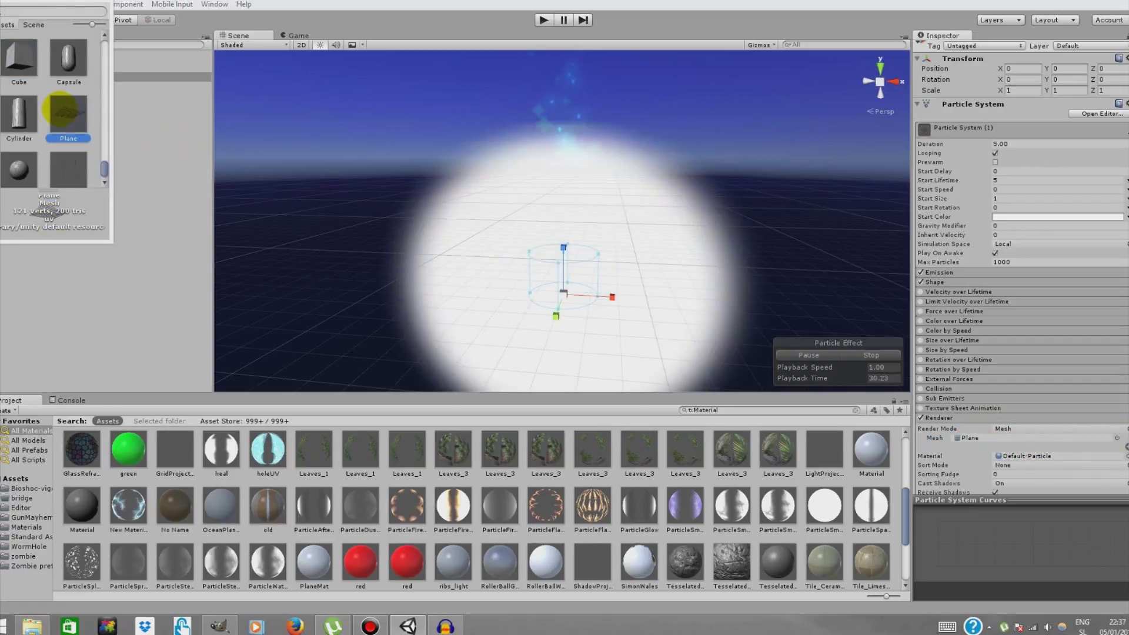
Flatten the plane particle system to a Y scale of about -0.009 and set its X rotation to -90.
mouse_move(711, 252)
alt+mouse_down()
mouse_move(589, 249)
mouse_move(438, 273)
mouse_move(461, 262)
mouse_move(458, 247)
mouse_move(546, 278)
mouse_move(611, 264)
alt+mouse_up()
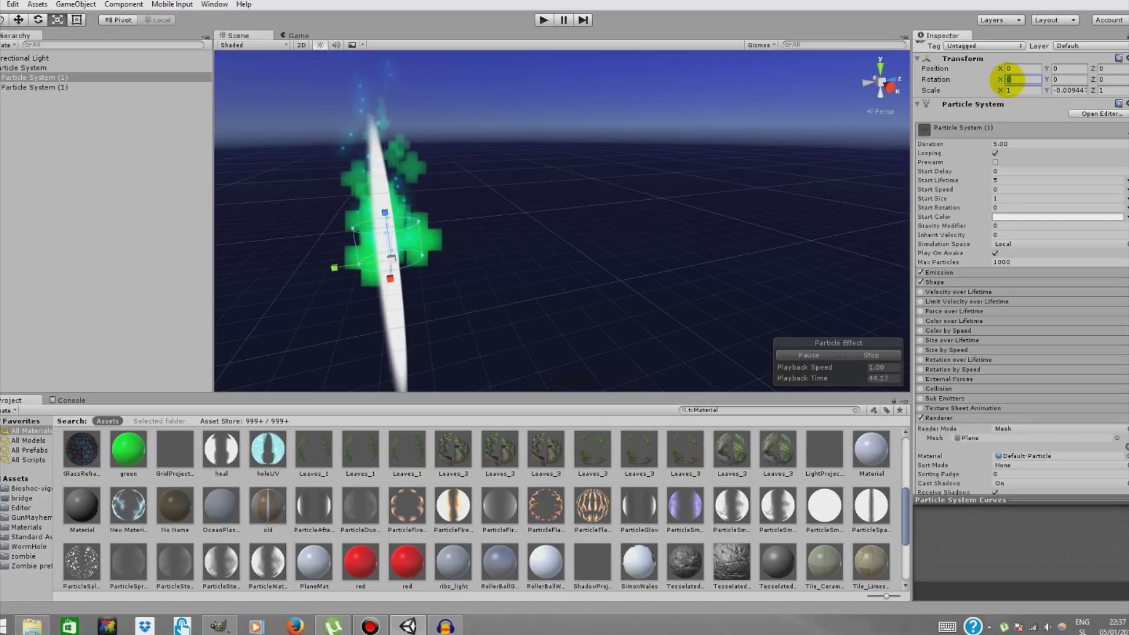
click(1008, 79)
text(-90)
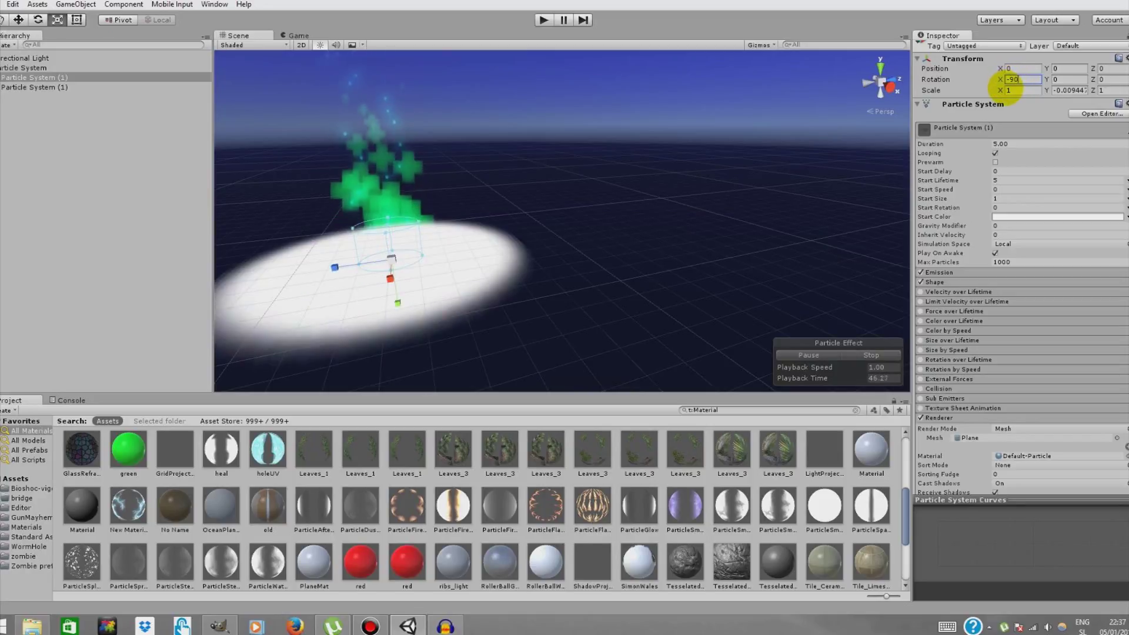
Lower the plane particle system to a Z position of -0.42 and set its Start Size to 0.27.
alt+drag(588, 265, 500, 264)
key(r)
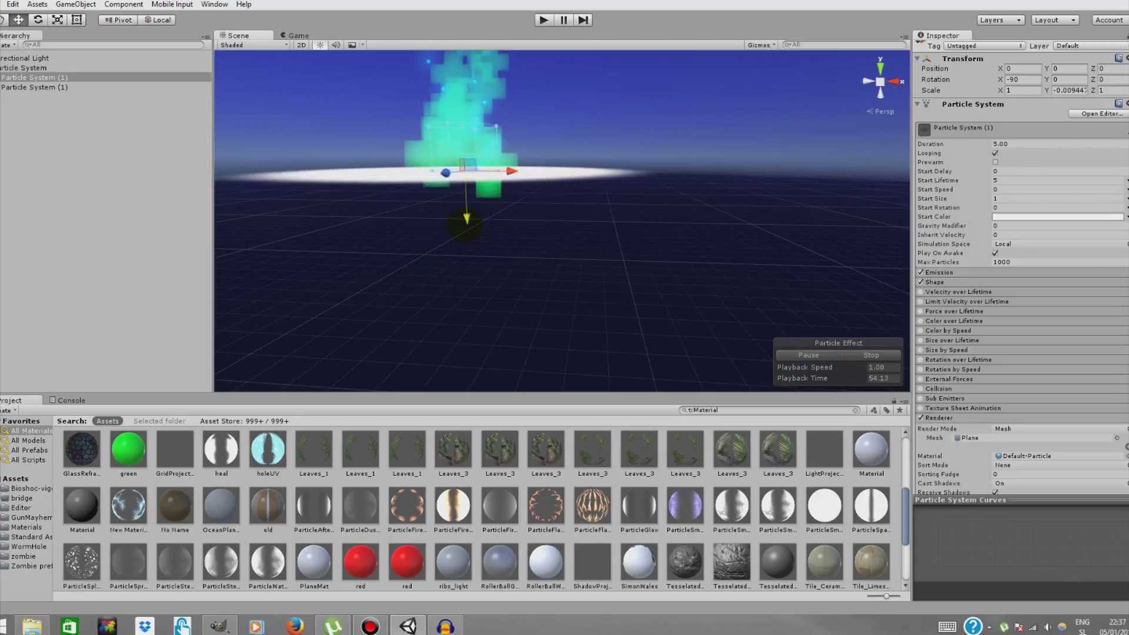
drag(465, 223, 466, 234)
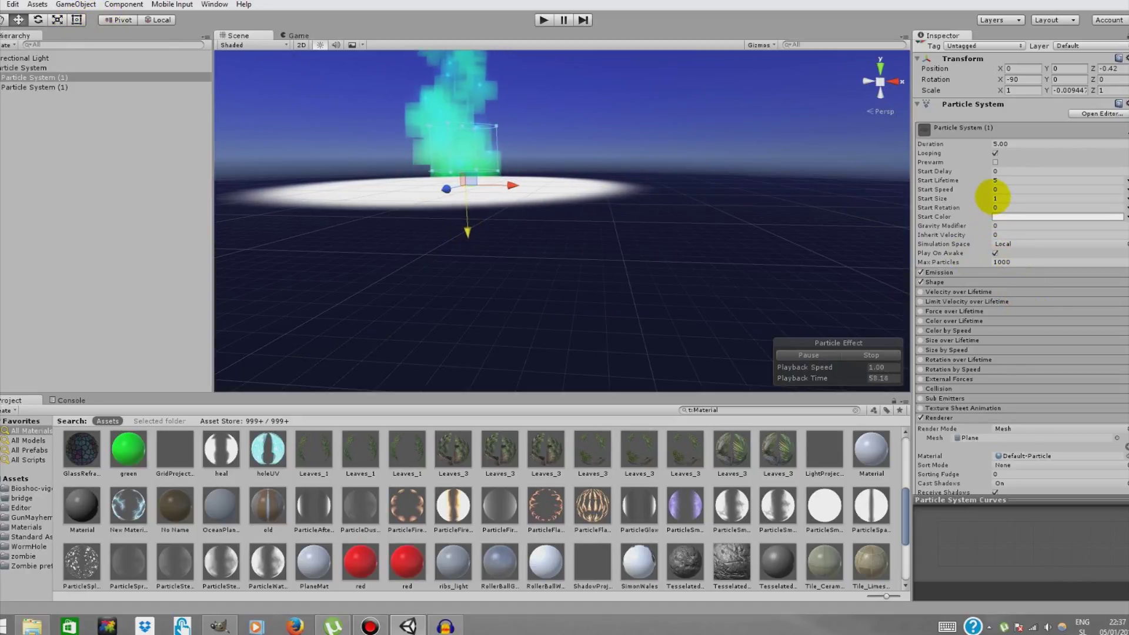
text(0.27)
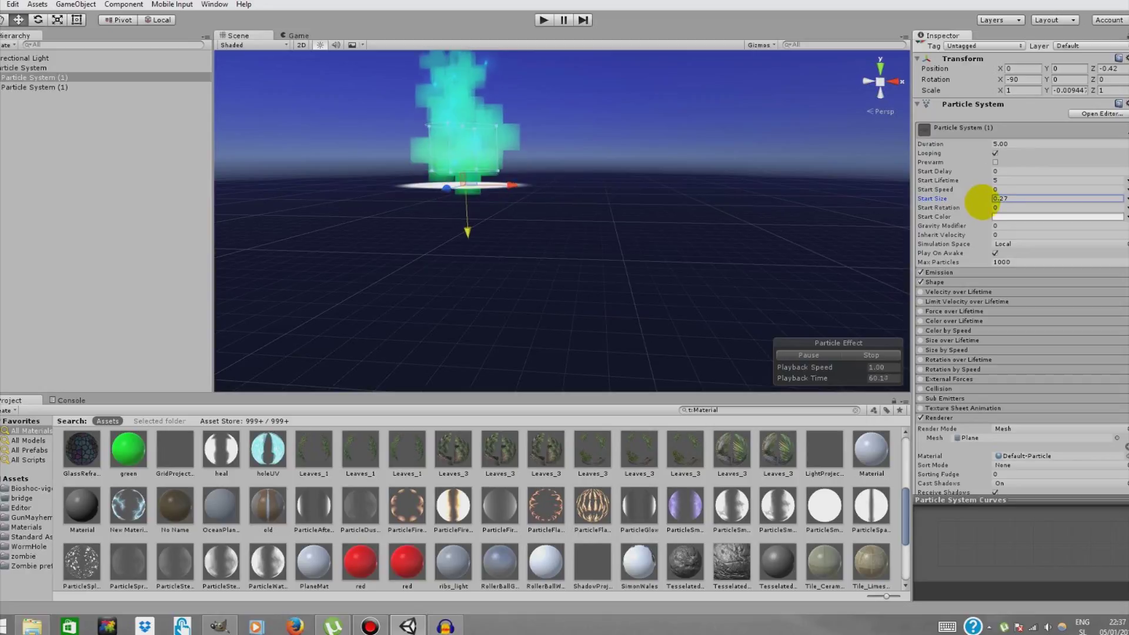
Examine the white ground disc beneath the green crosses from several angles and distances.
scroll(605, 139, up, 3)
alt+drag(605, 139, 576, 331)
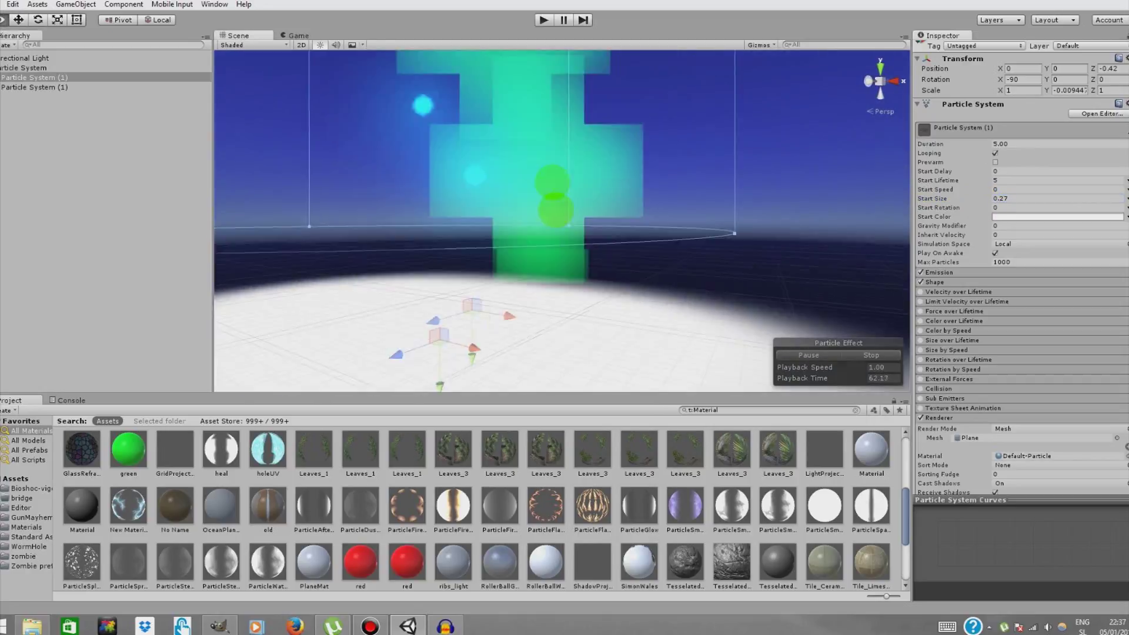
scroll(576, 332, down, 3)
scroll(676, 294, up, 3)
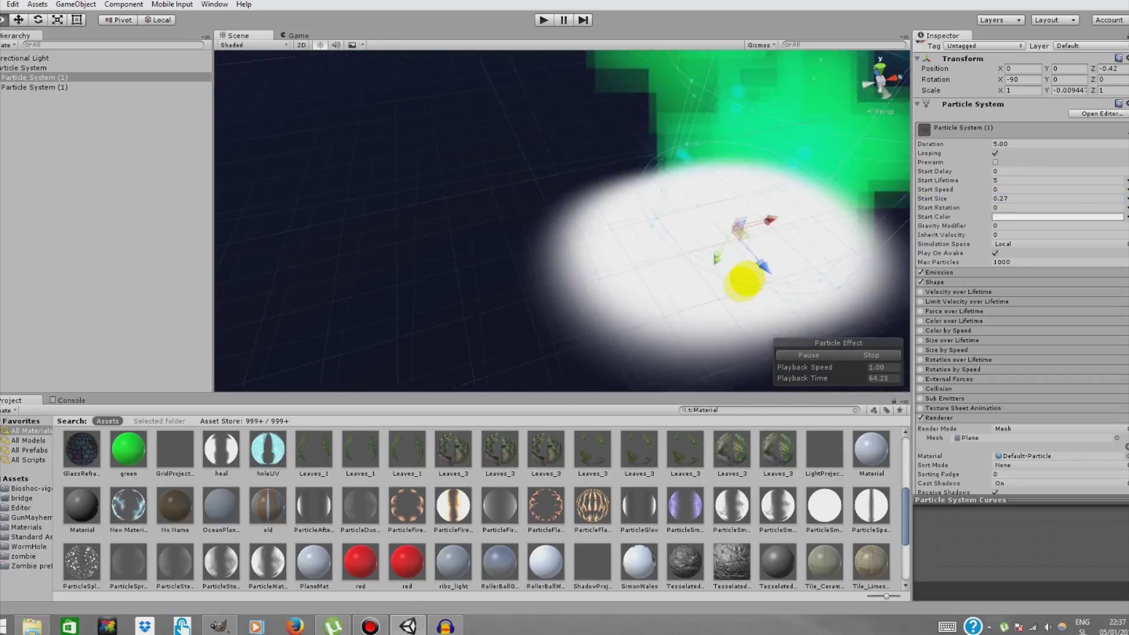
alt+drag(743, 277, 775, 256)
scroll(775, 256, up, 3)
scroll(787, 211, down, 3)
alt+drag(799, 194, 470, 214)
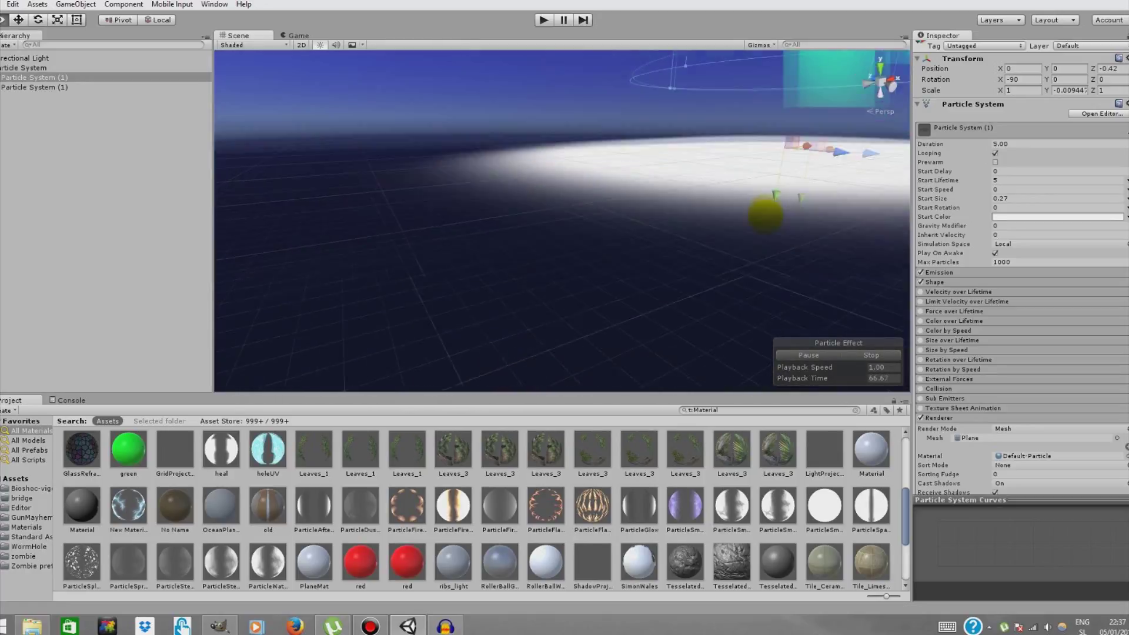
scroll(743, 338, up, 3)
scroll(743, 338, down, 3)
Scale the plane particle system along X to about 0.48 and set its Start Size to 0.37.
click(57, 20)
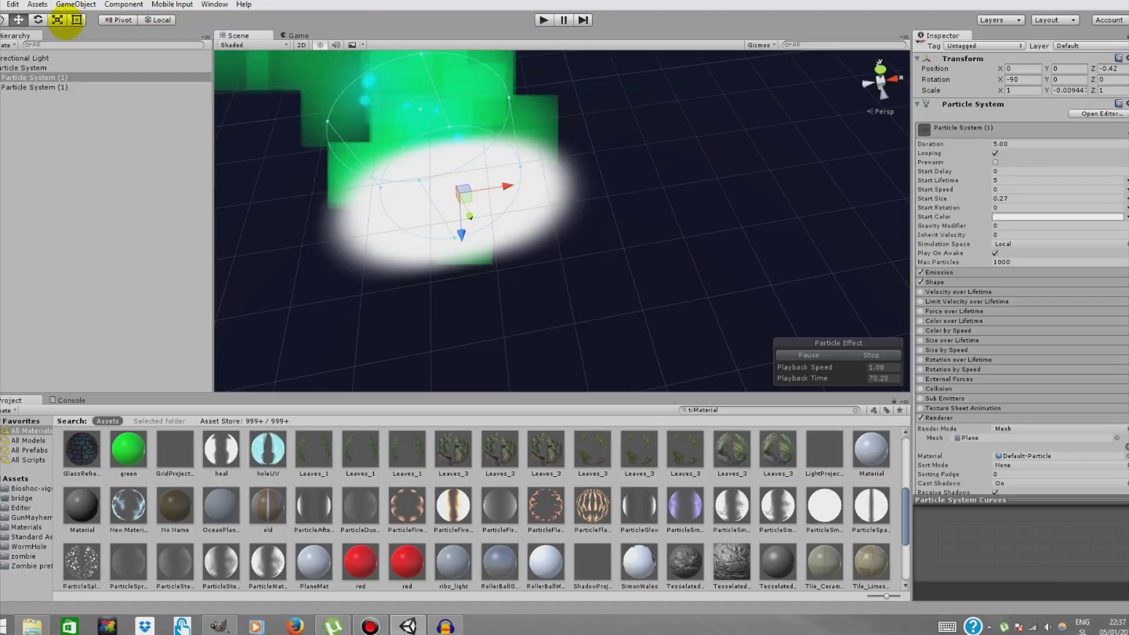
drag(503, 184, 676, 224)
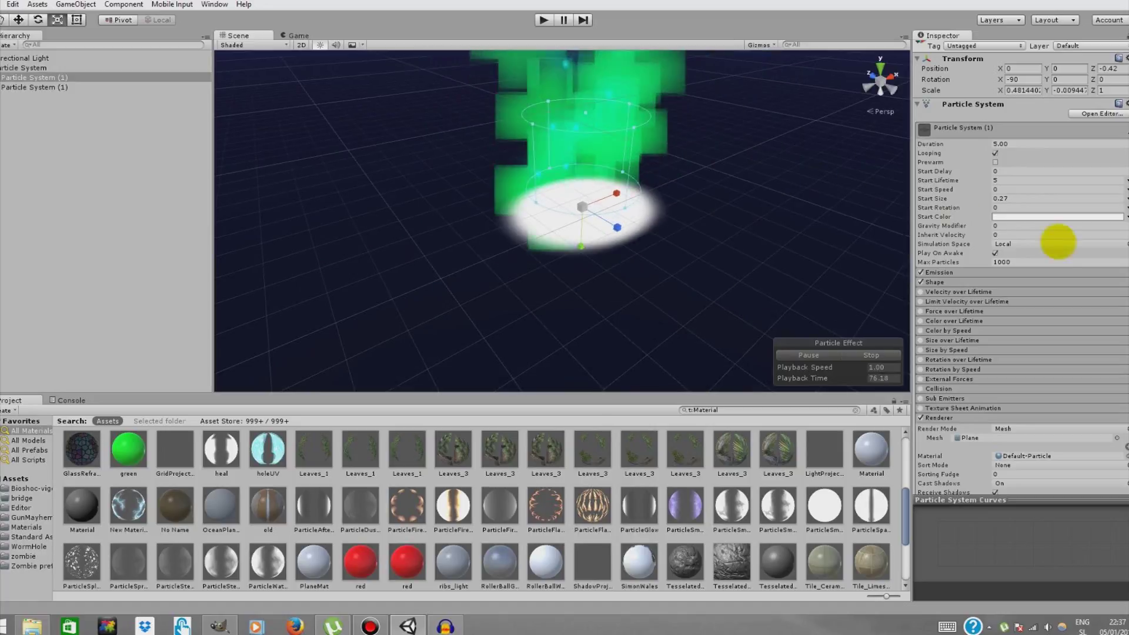
drag(991, 198, 993, 200)
text(7)
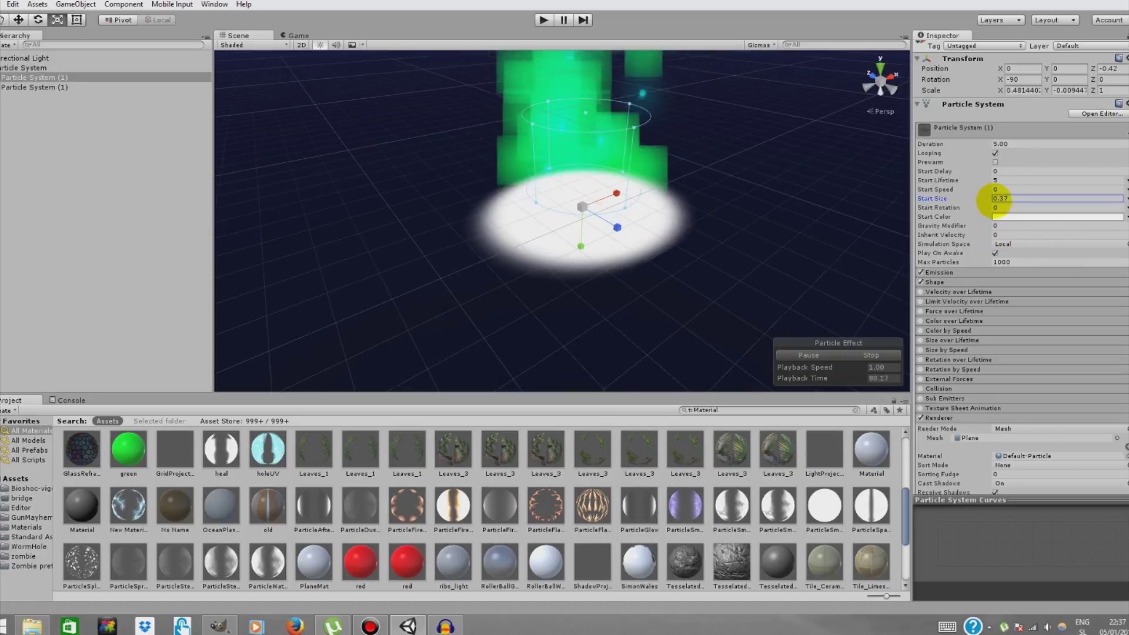
Color the ground disc particle system green (hex 00FF80FF) through its Start Color and set its emission Rate to 1.
click(1007, 216)
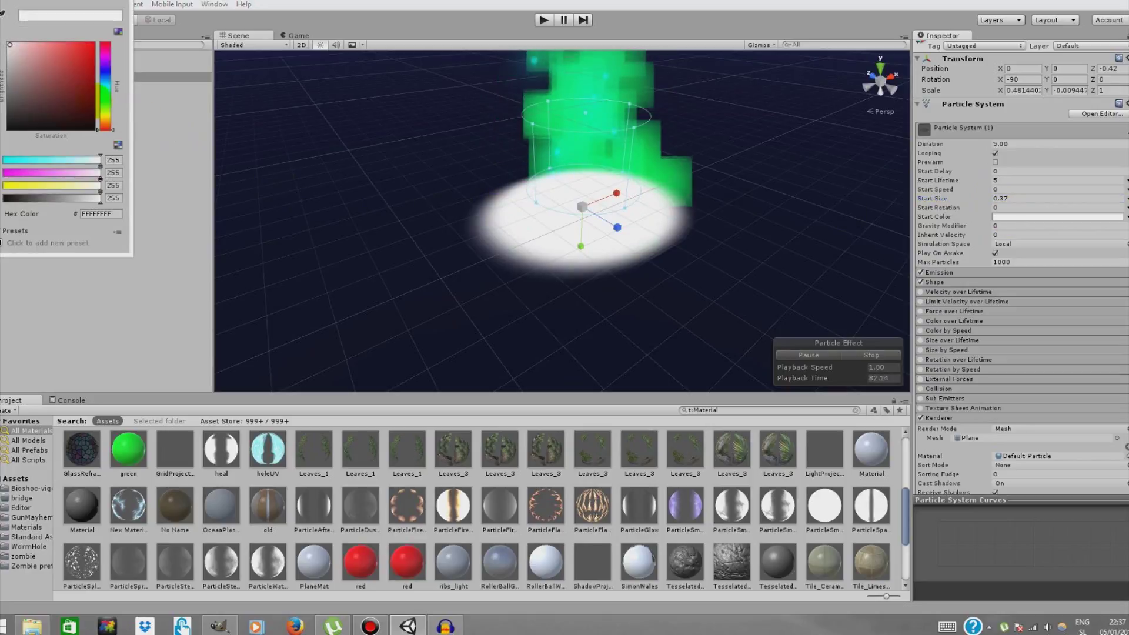
click(105, 100)
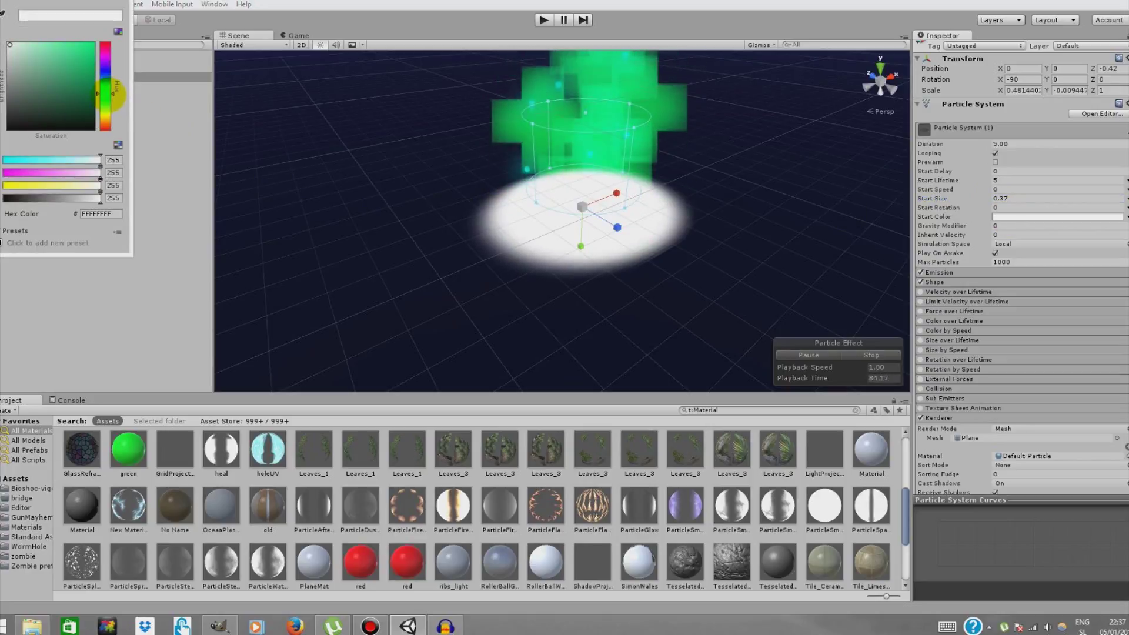
click(93, 45)
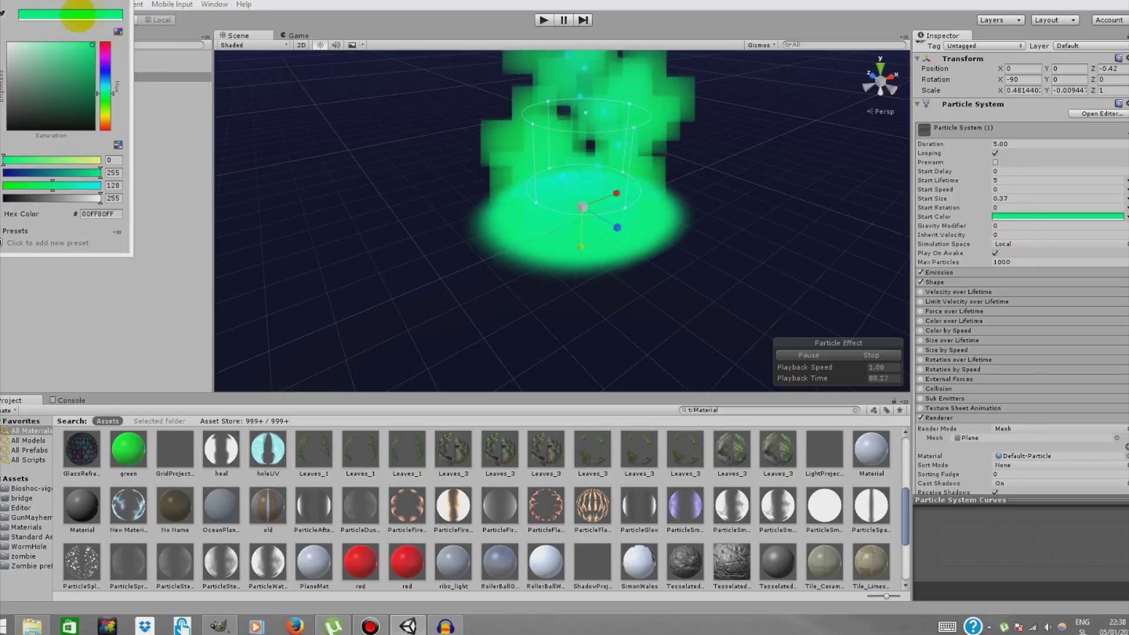
click(165, 141)
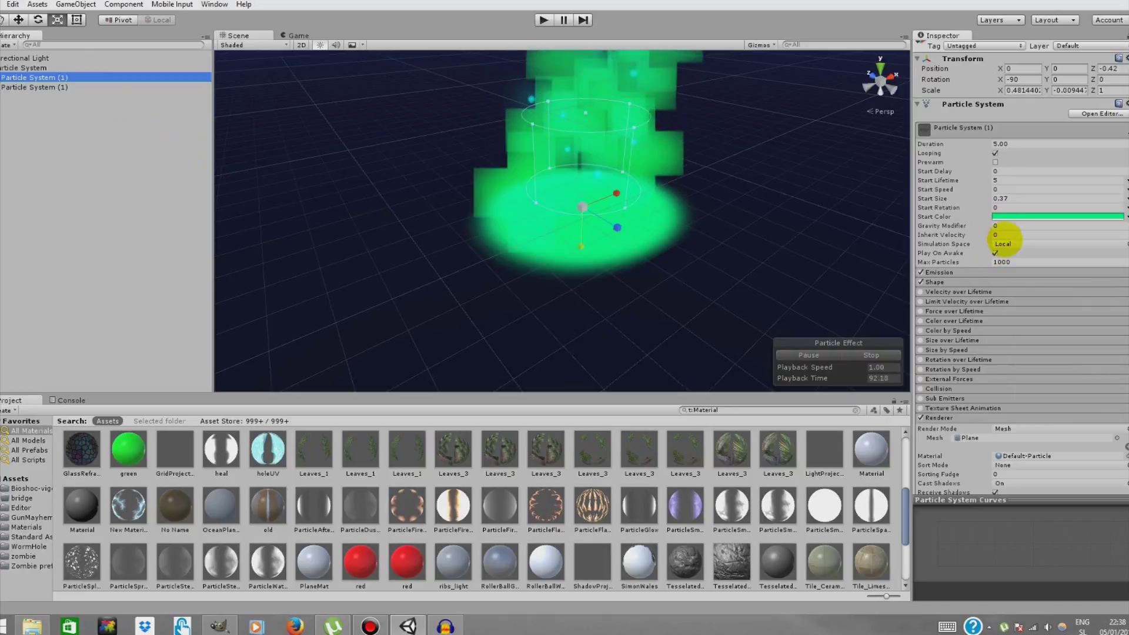
click(961, 273)
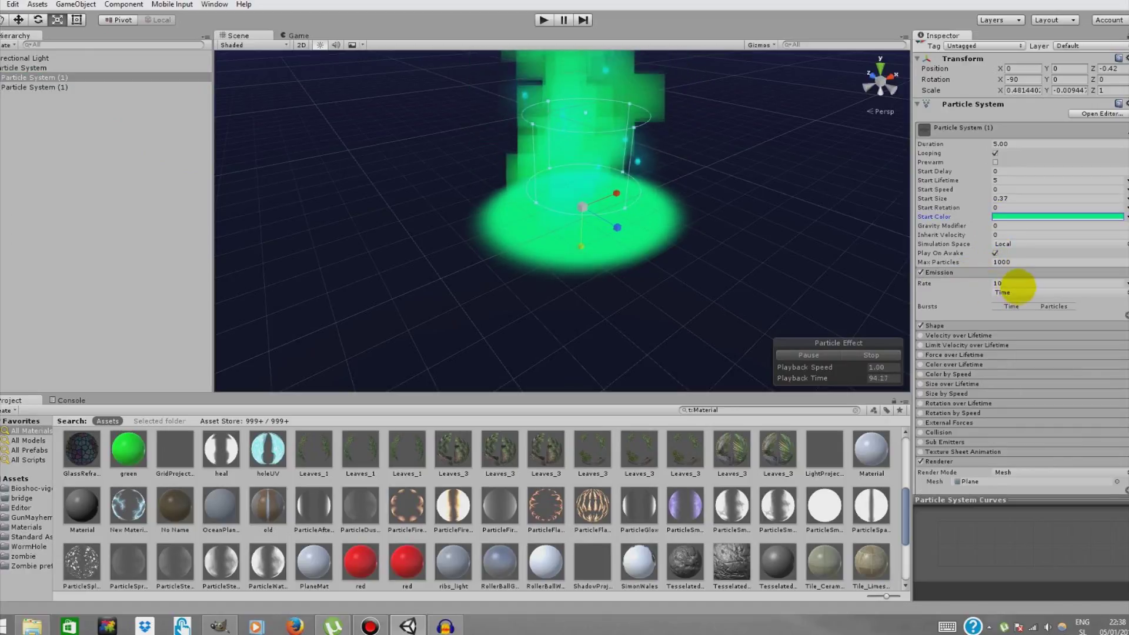
text(1)
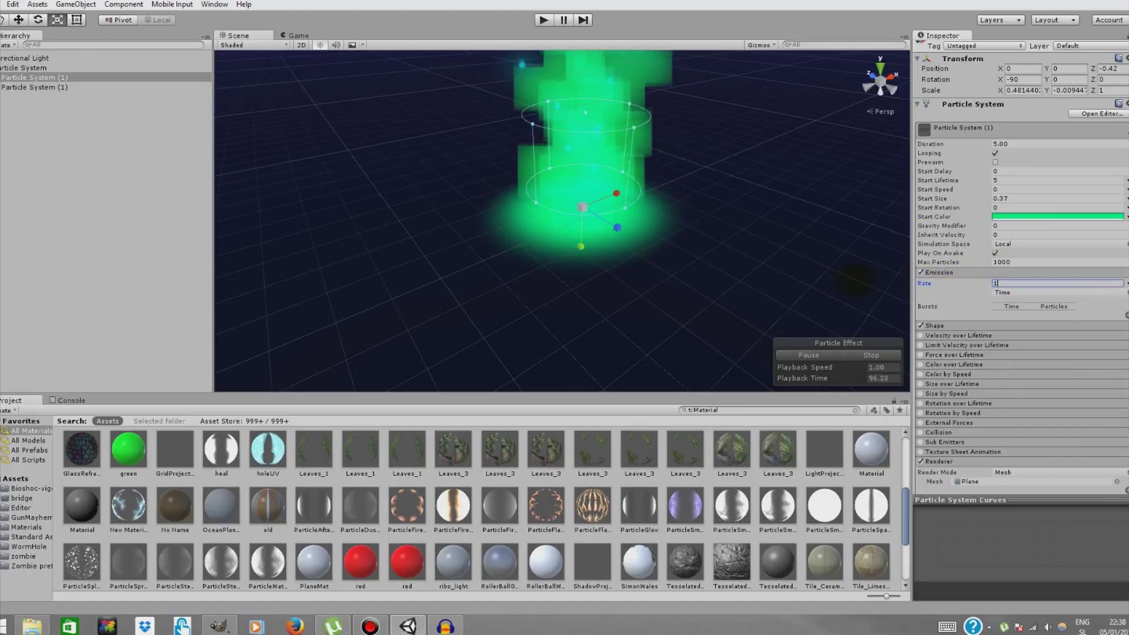
Lower the ground disc particle system to a Z position of -0.63 and set its Start Size to 0.43.
alt+drag(558, 177, 564, 253)
click(18, 19)
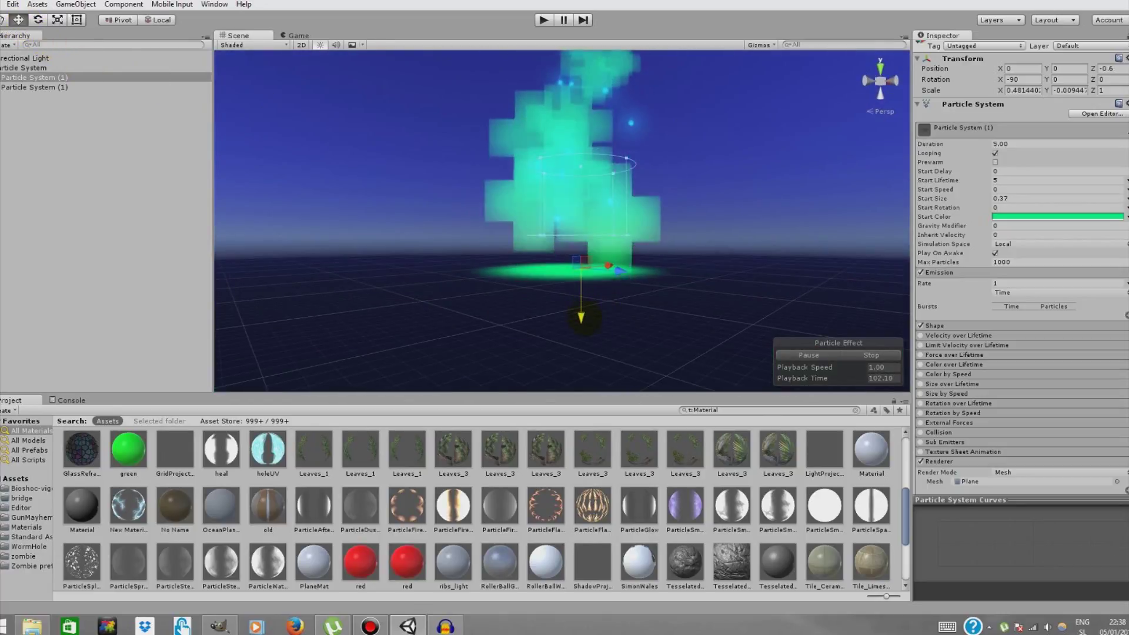
drag(581, 317, 592, 327)
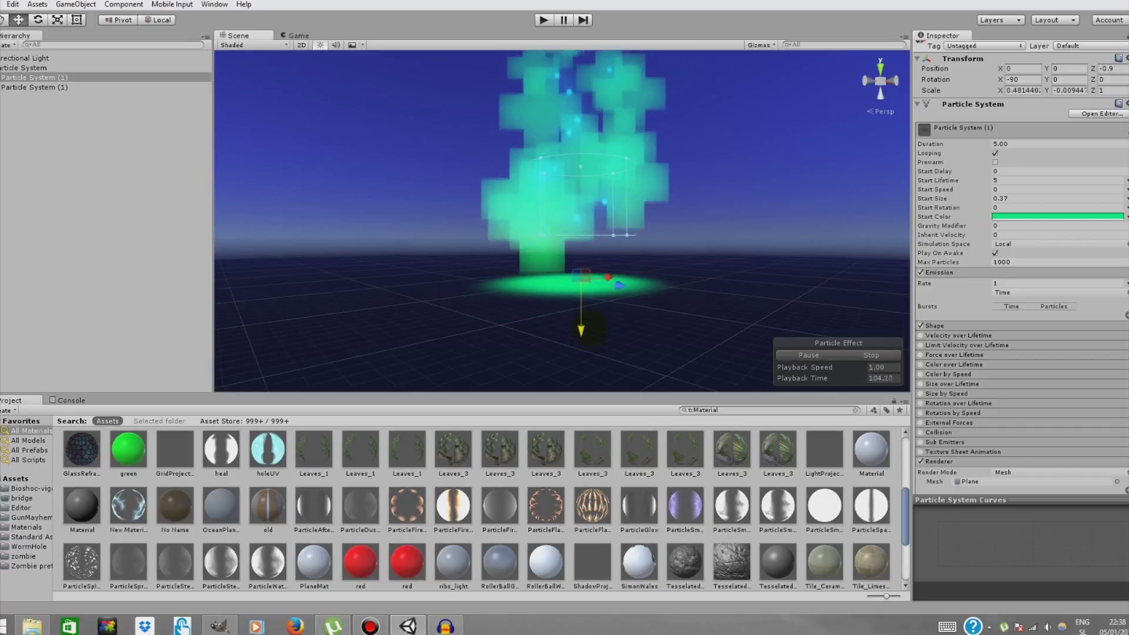
alt+drag(643, 252, 681, 328)
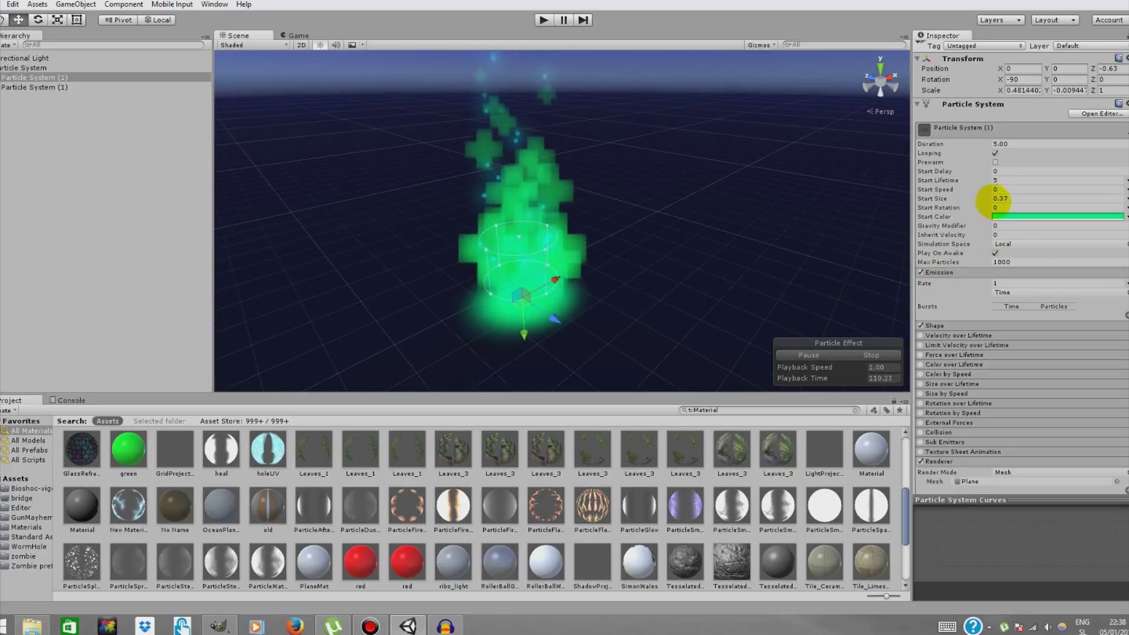
drag(994, 199, 995, 196)
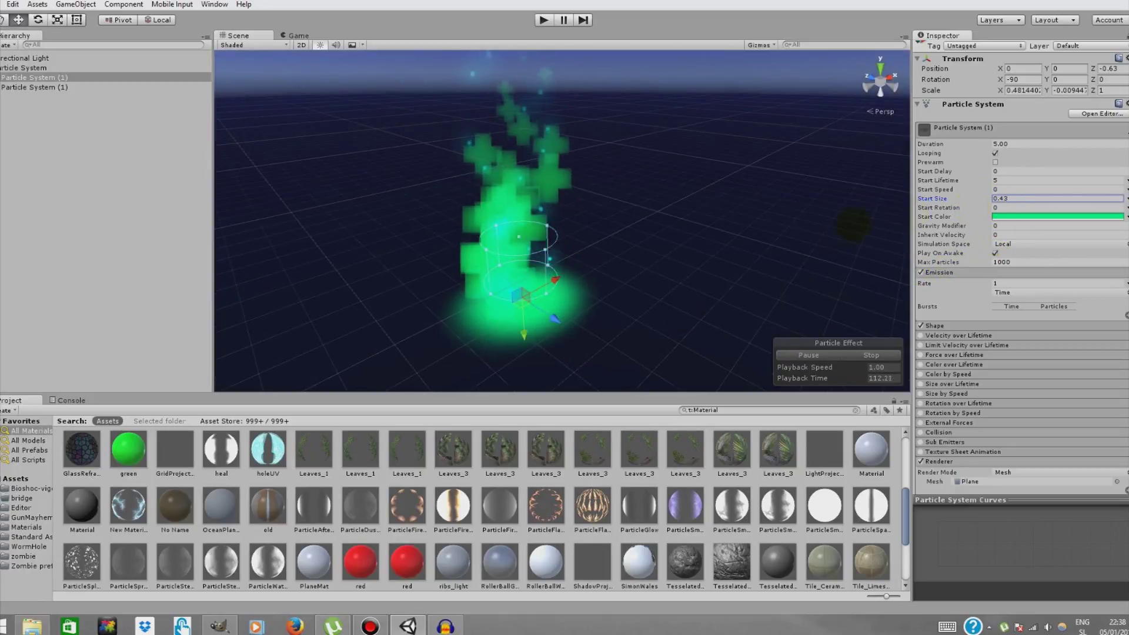
scroll(752, 352, up, 3)
scroll(752, 351, down, 4)
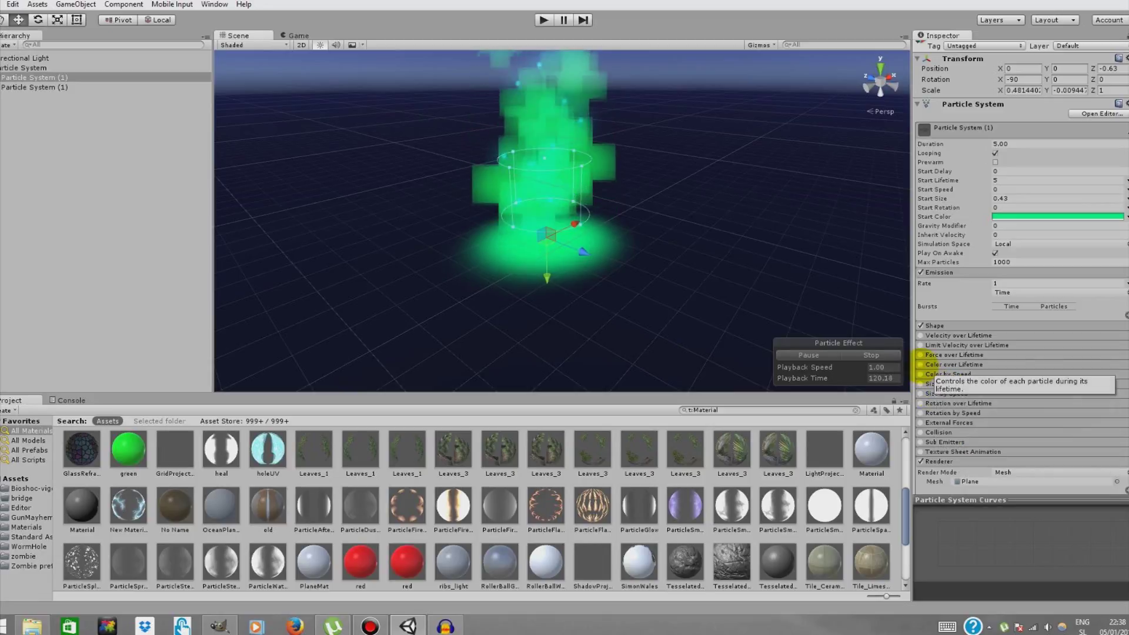
Enable Color over Lifetime on the disc and add four roughly evenly spaced alpha keys to its gradient, including ones at 19.7% and 61.2%.
click(921, 365)
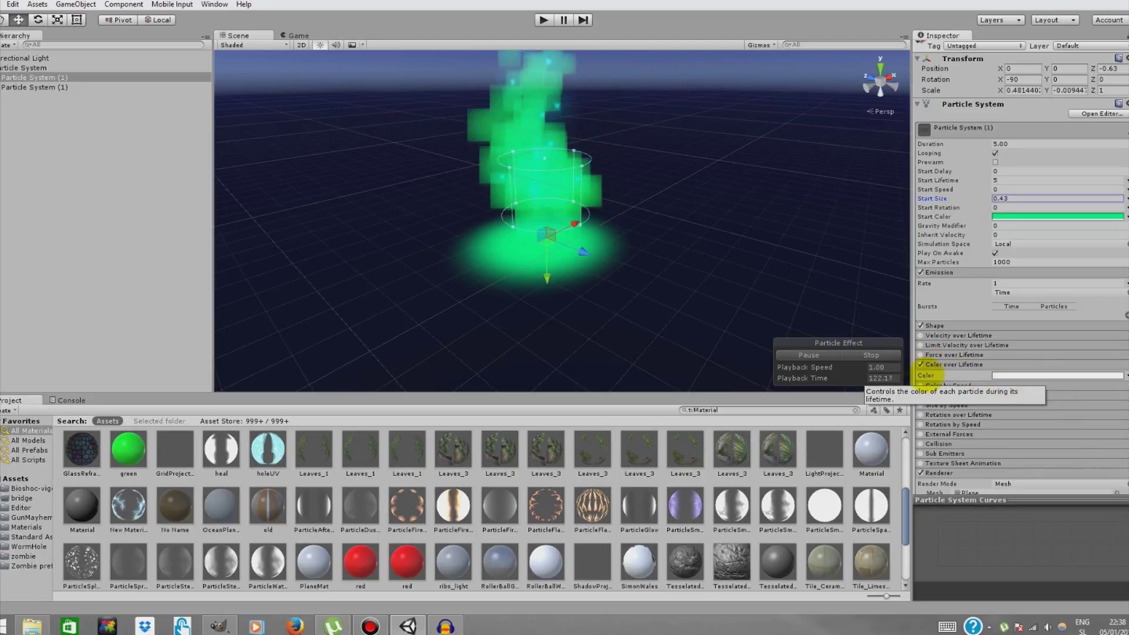
click(1006, 376)
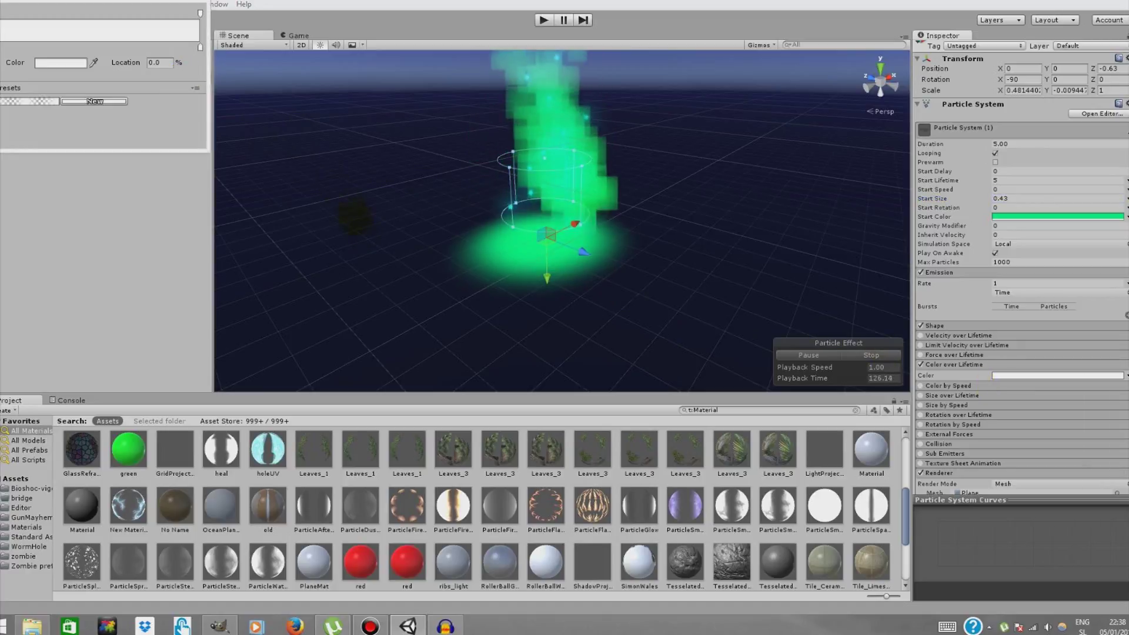
click(21, 13)
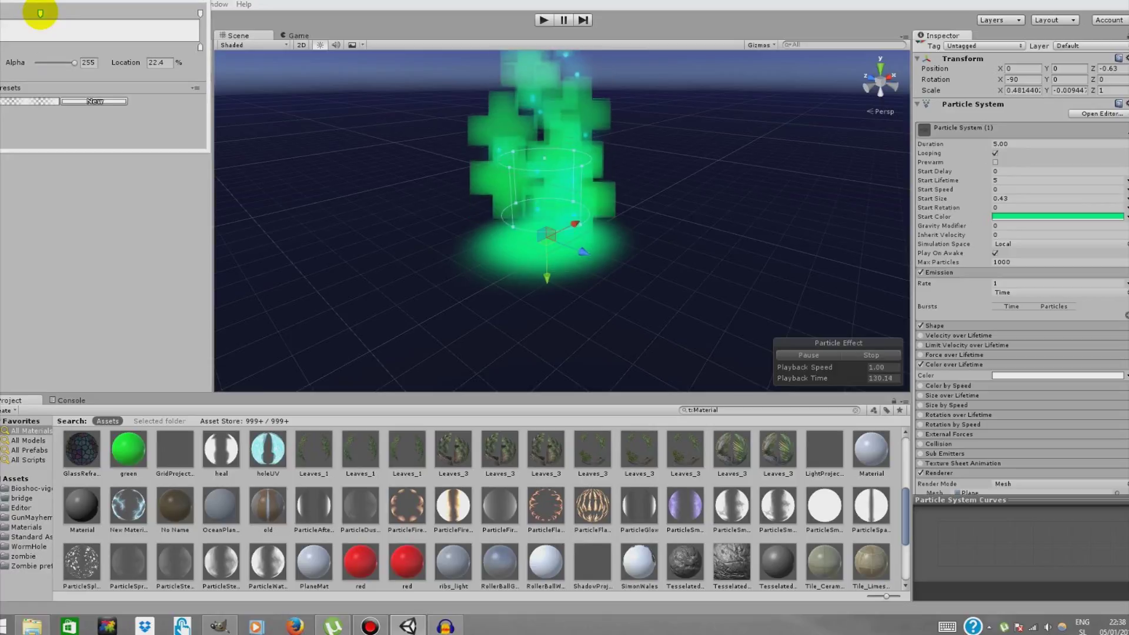
click(96, 13)
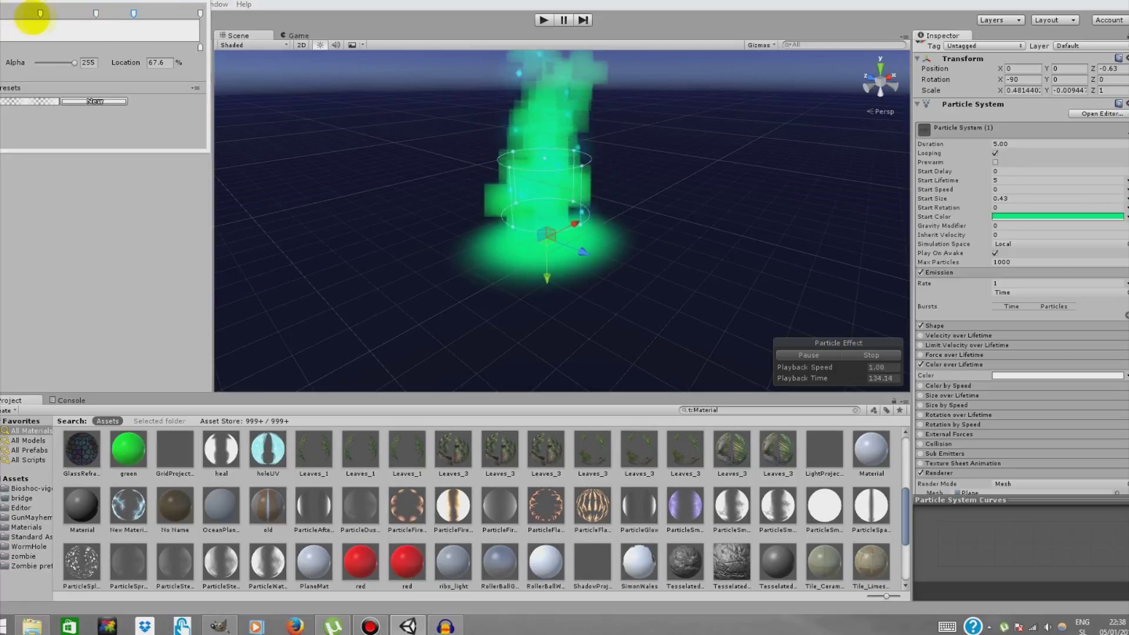
click(151, 13)
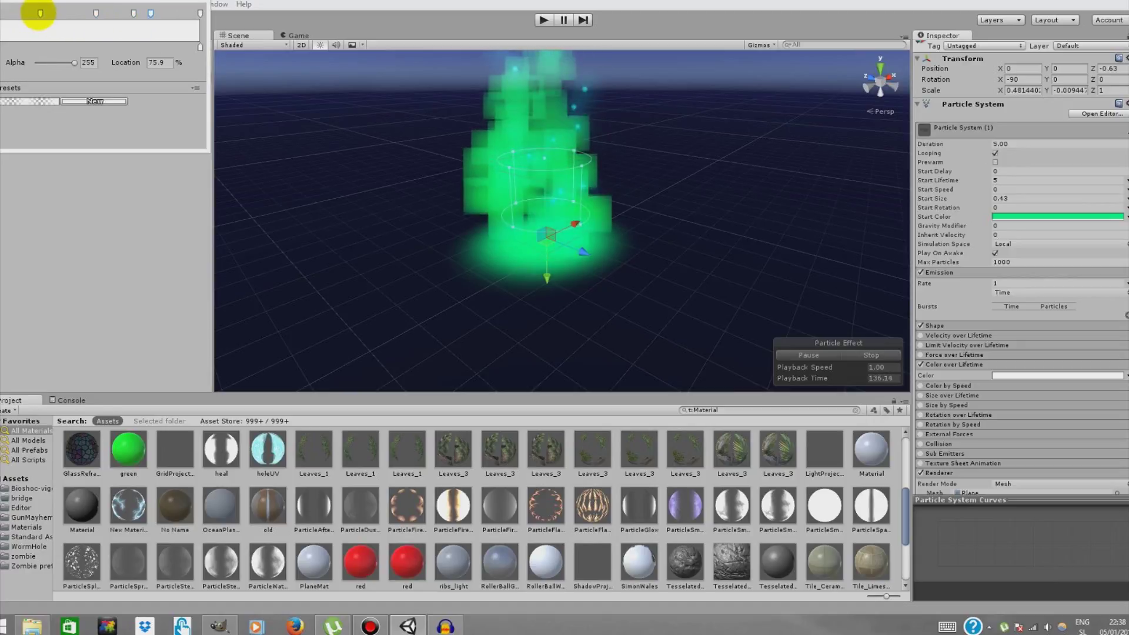
drag(26, 13, 32, 12)
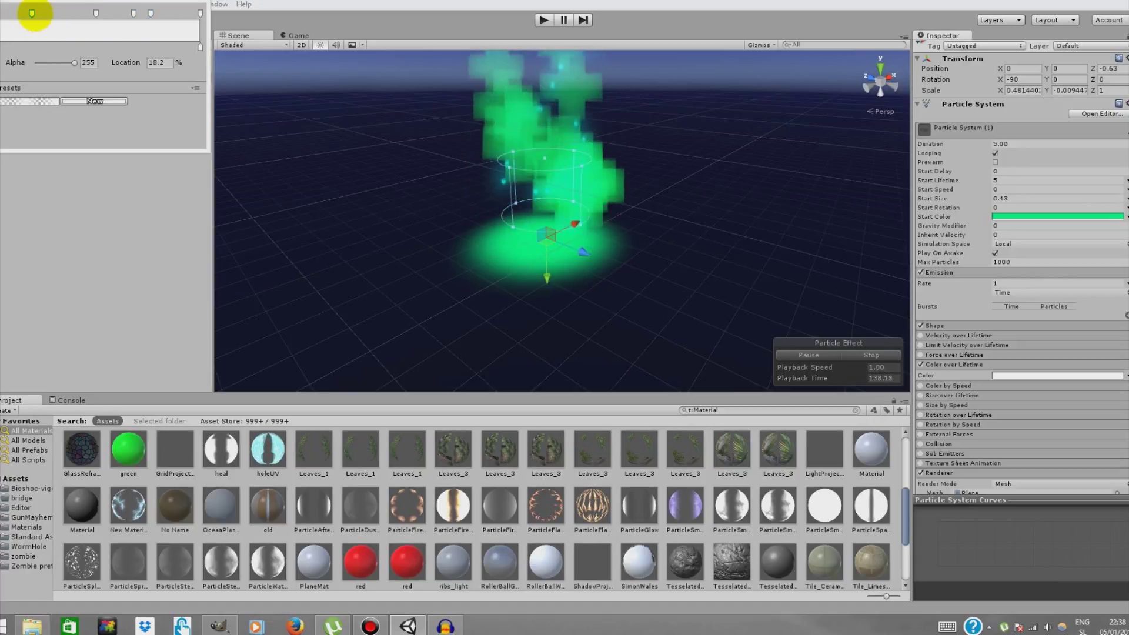
click(96, 13)
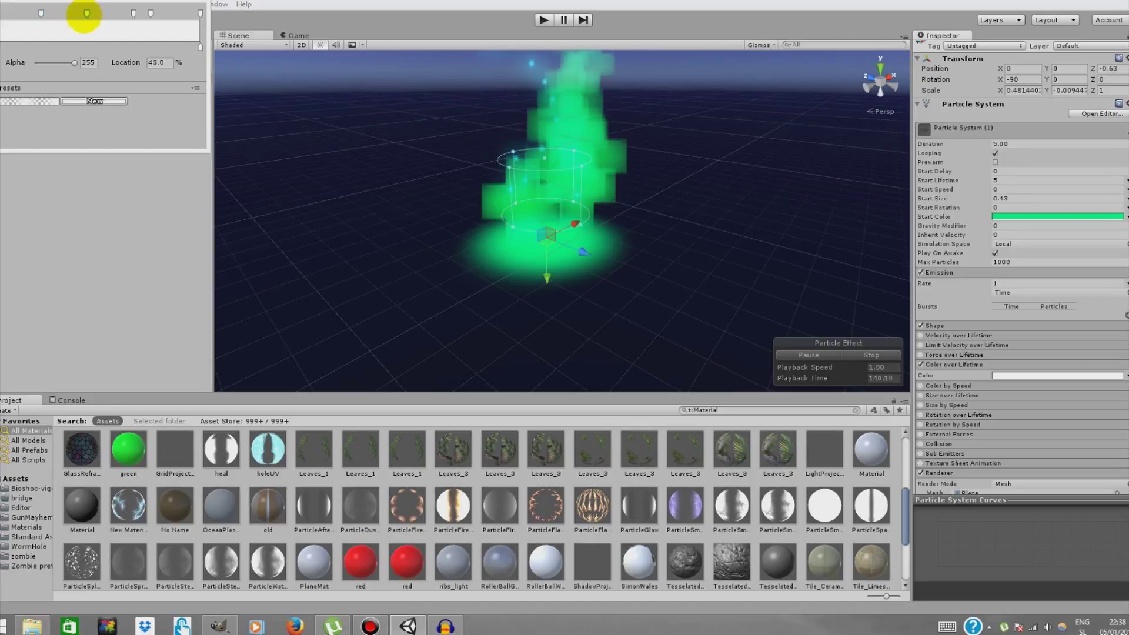
drag(84, 13, 83, 13)
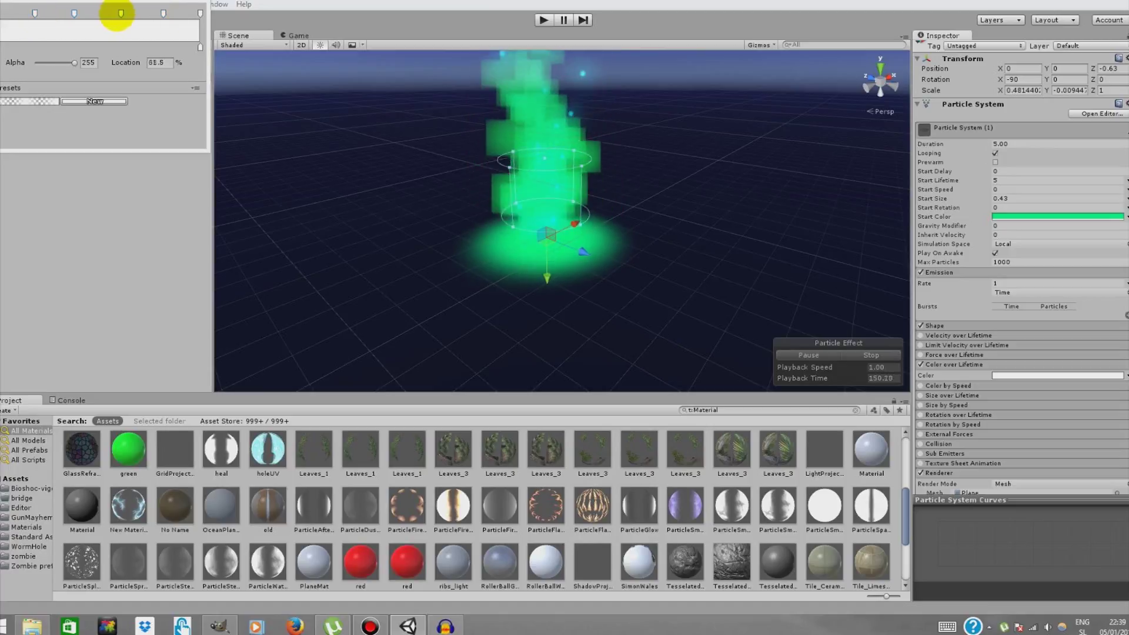
drag(113, 13, 156, 13)
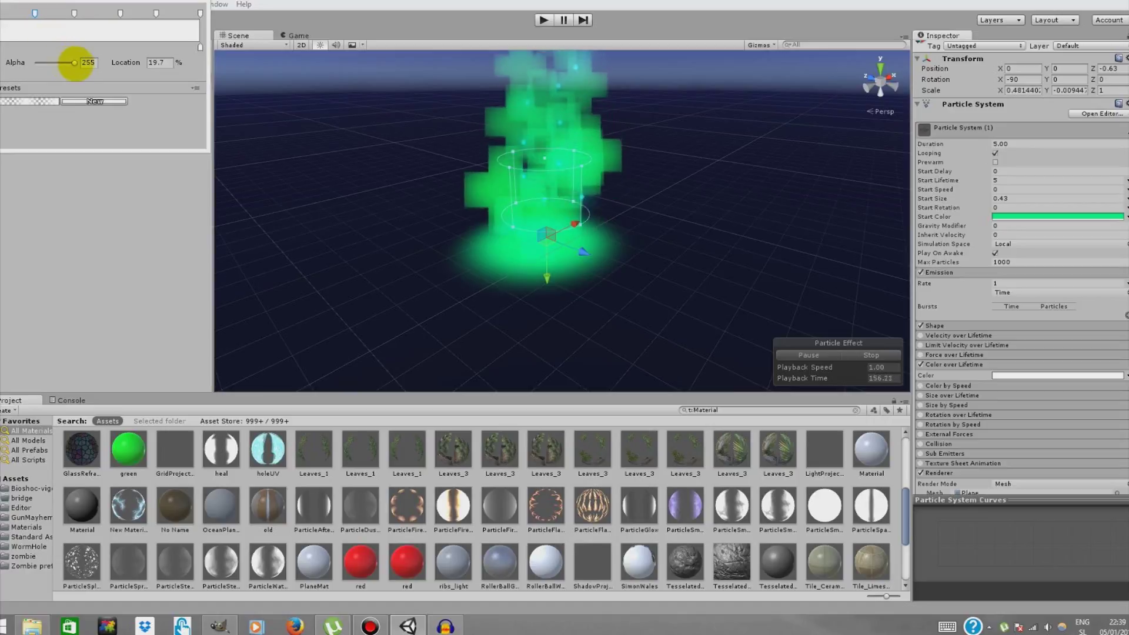
Make the disc pulse by setting the gradient's alpha to 4 at 19.7% and to 0 at 61.2% and 100%.
drag(74, 62, 38, 63)
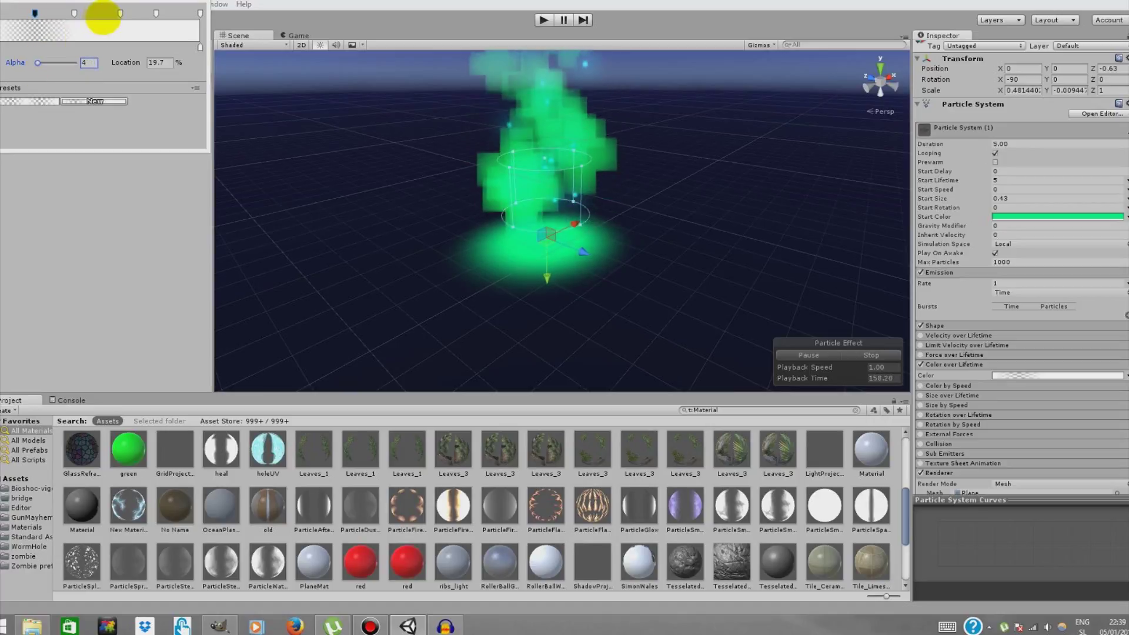
click(120, 13)
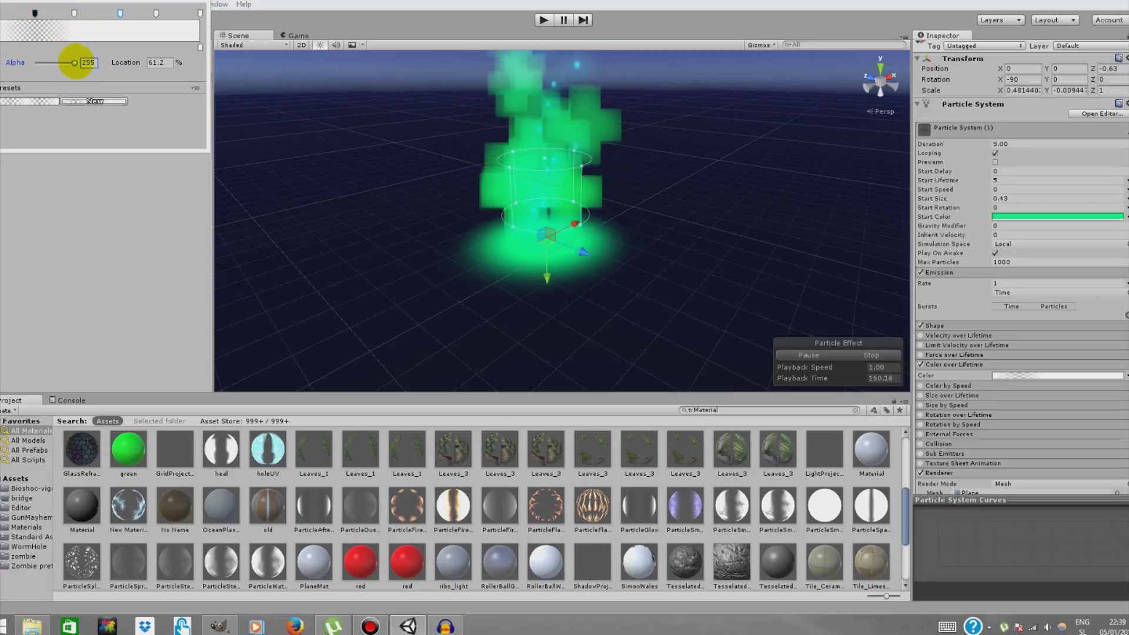
drag(74, 62, 37, 62)
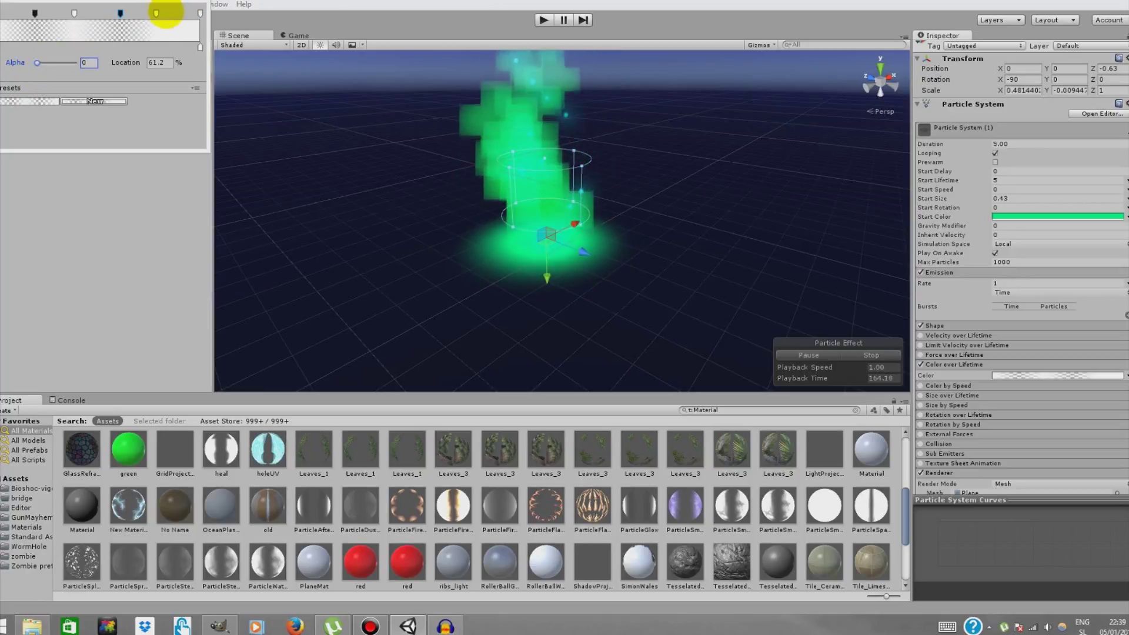
click(200, 13)
drag(76, 63, 26, 63)
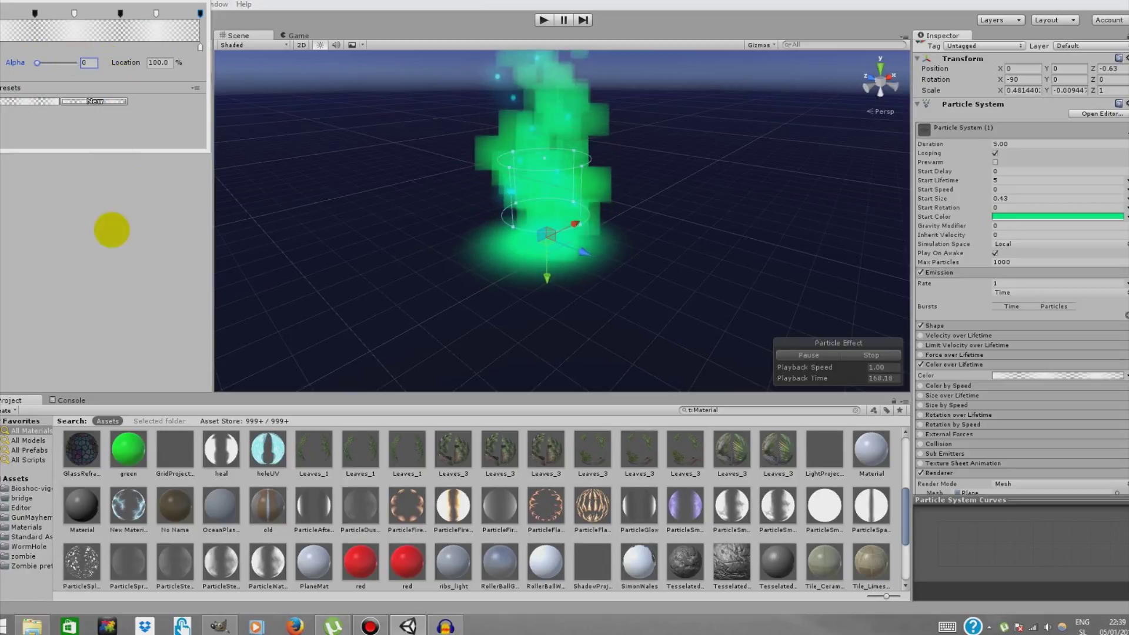
click(111, 231)
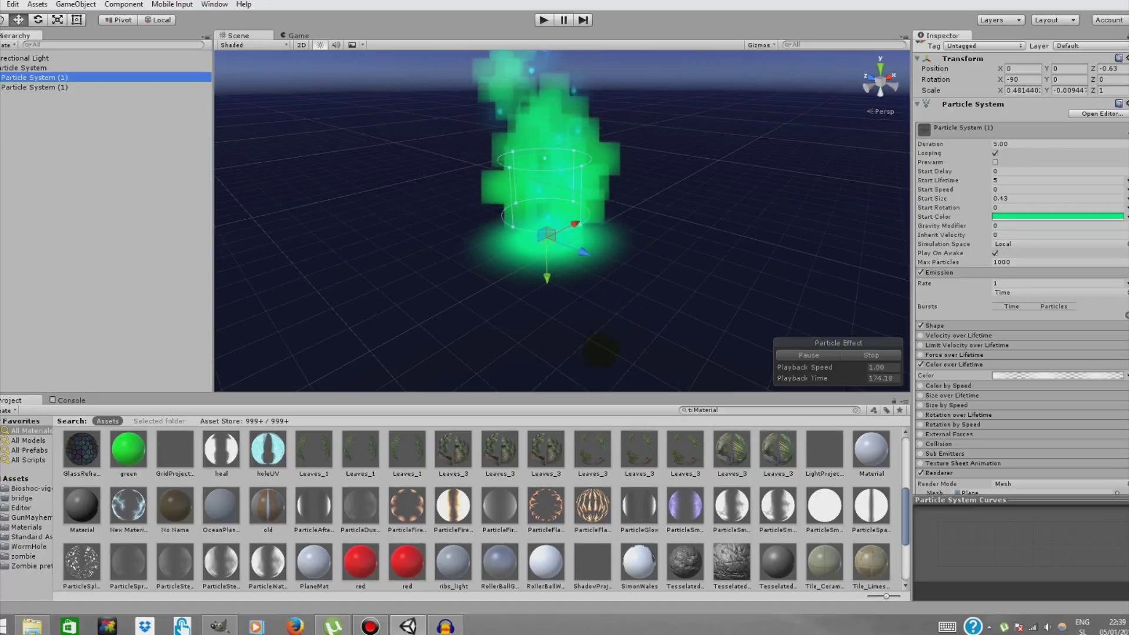
Add a camera to the scene with the healing effect in its view.
right_drag(558, 235, 558, 221)
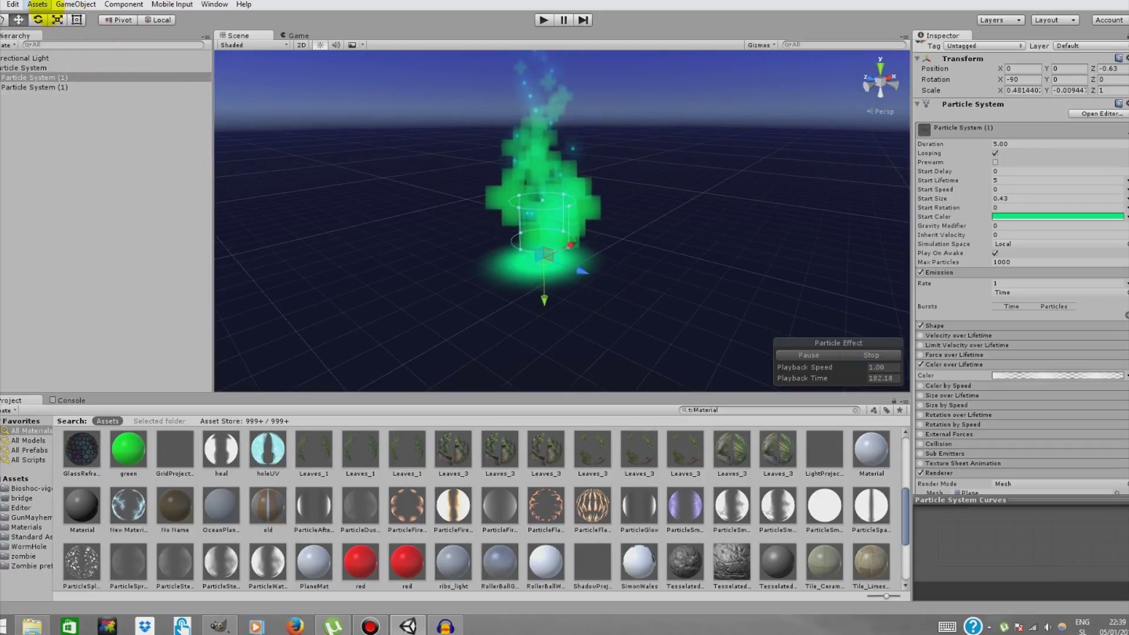
click(76, 4)
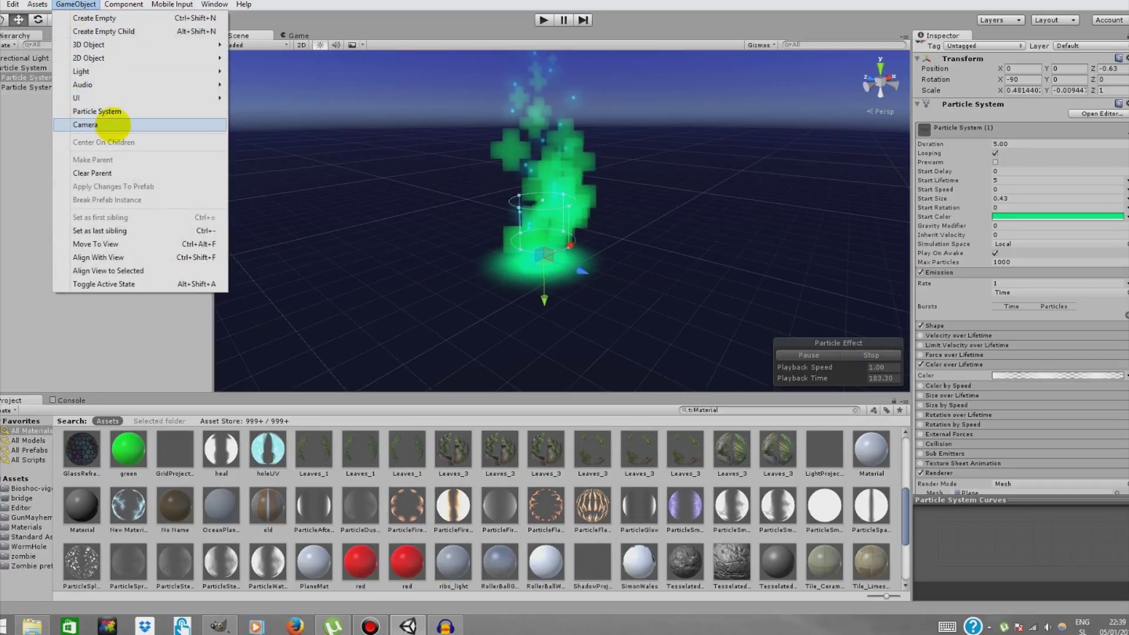
click(118, 118)
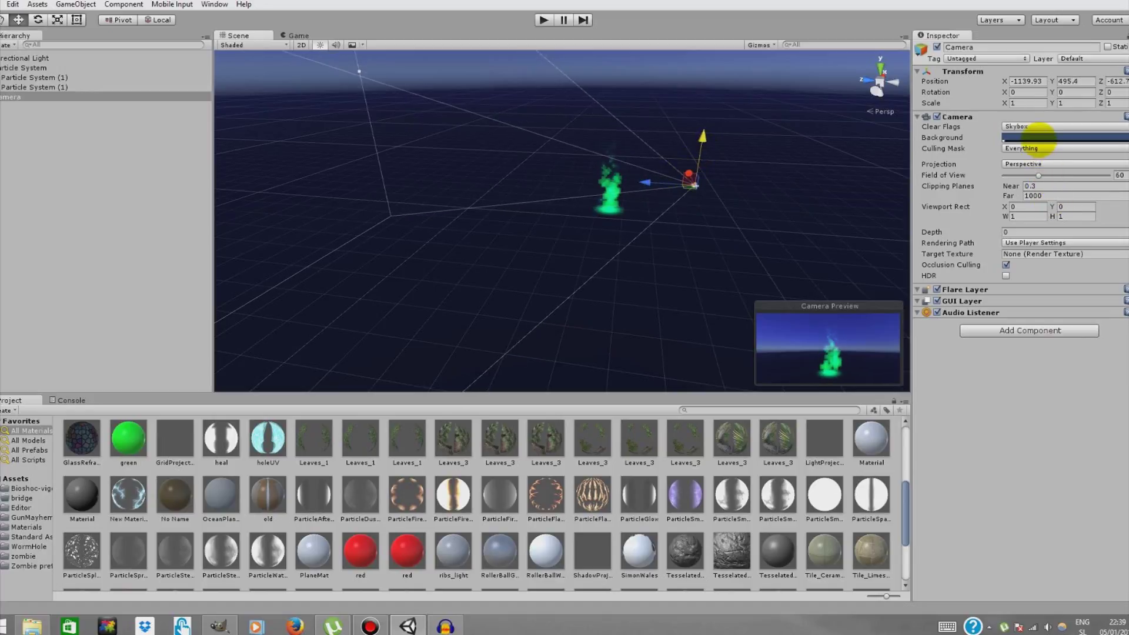
Set the camera's Clear Flags to Solid Color with a gray background of RGB 94, 94, 94, and play the scene.
click(1039, 126)
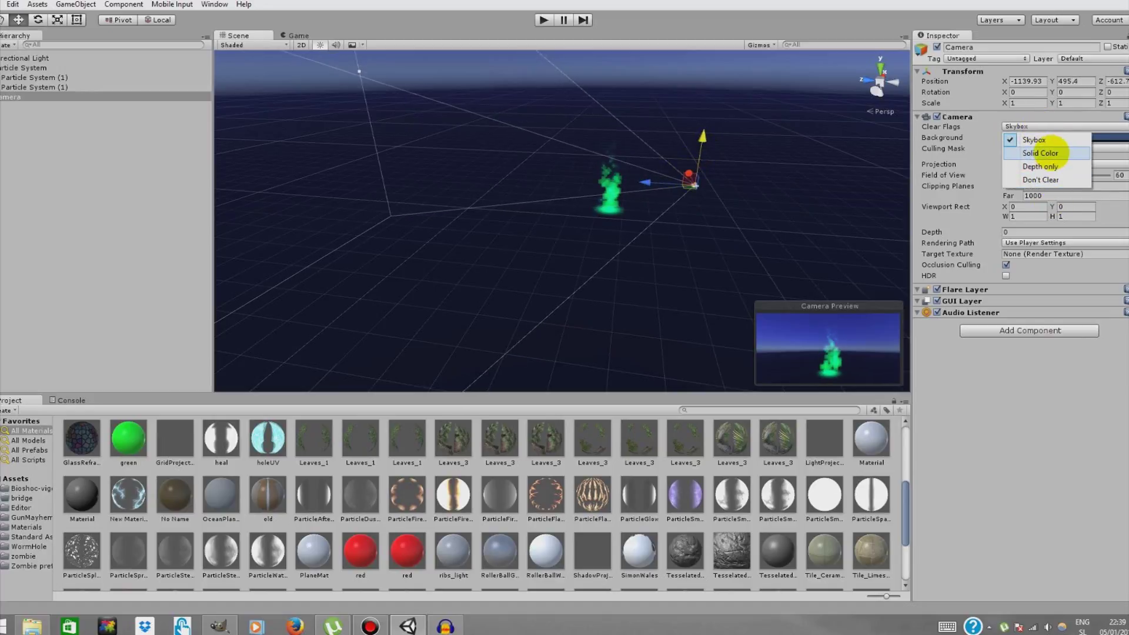
click(1051, 153)
click(1102, 138)
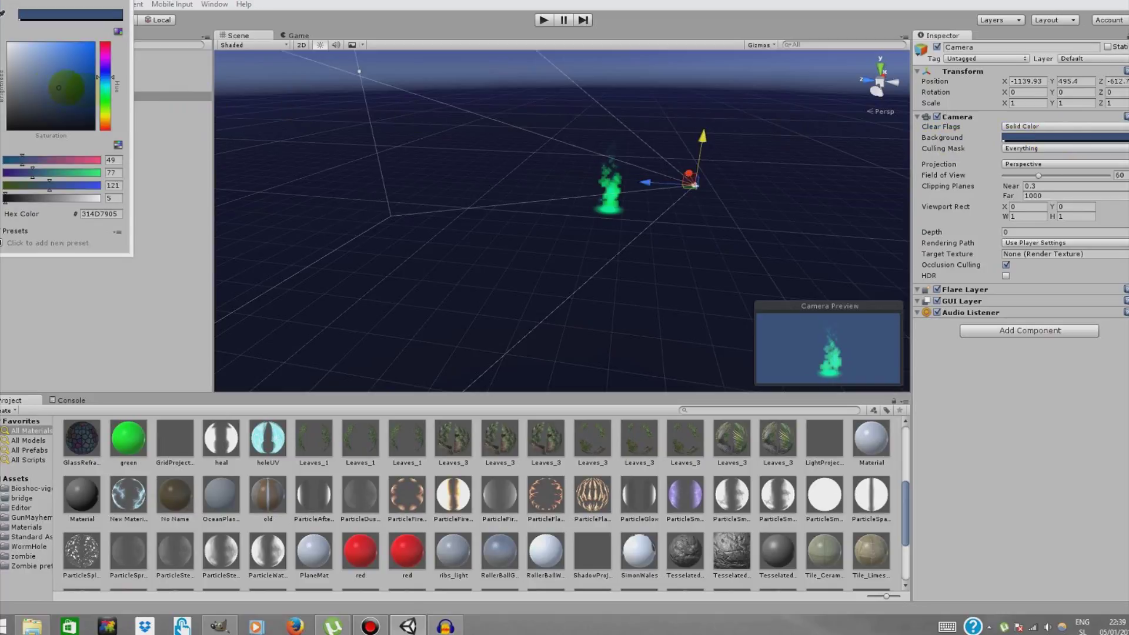
drag(59, 87, 3, 100)
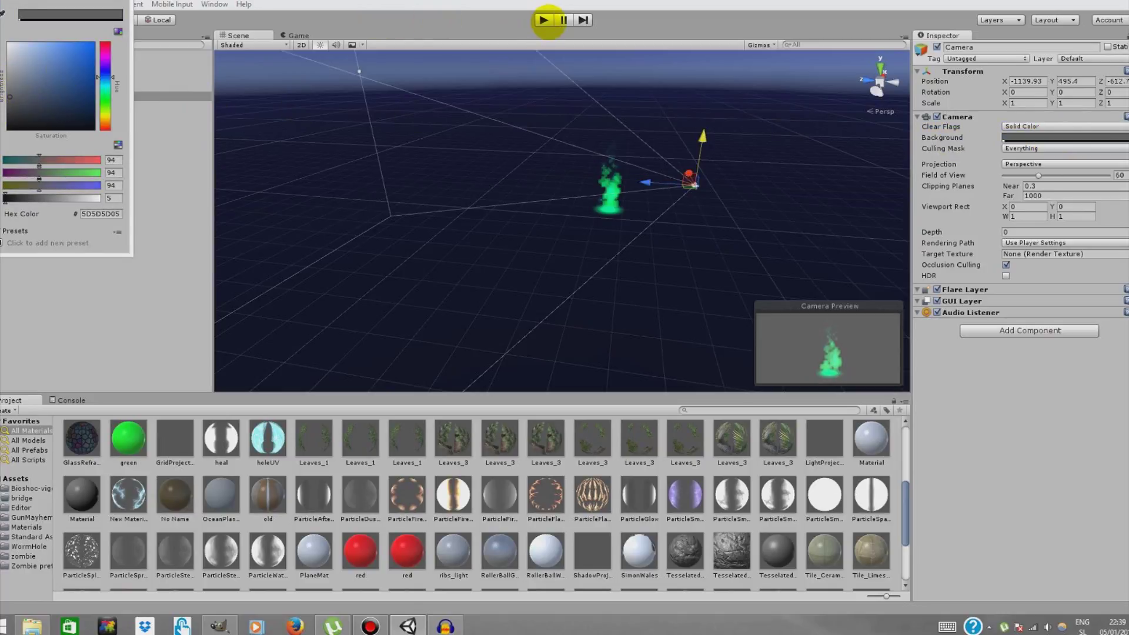
click(543, 19)
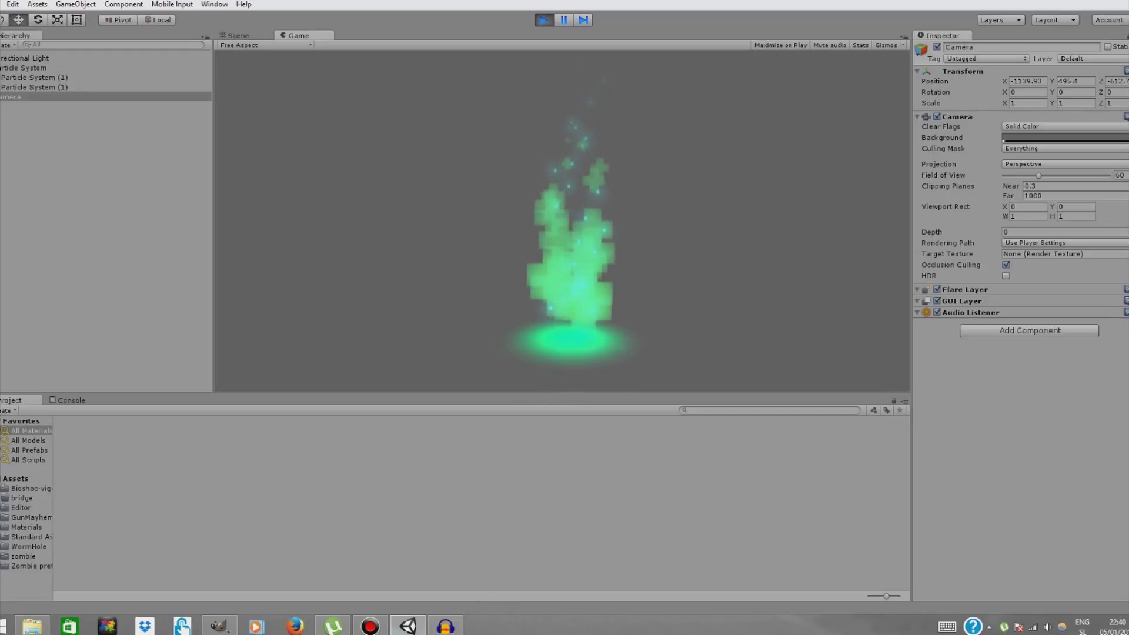
click(376, 625)
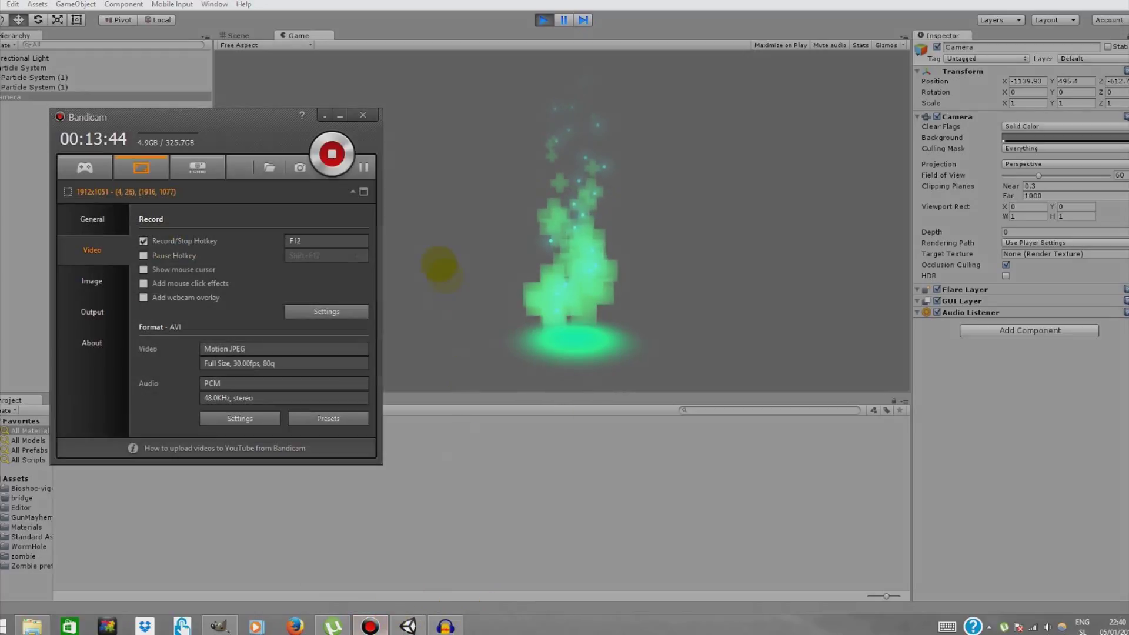